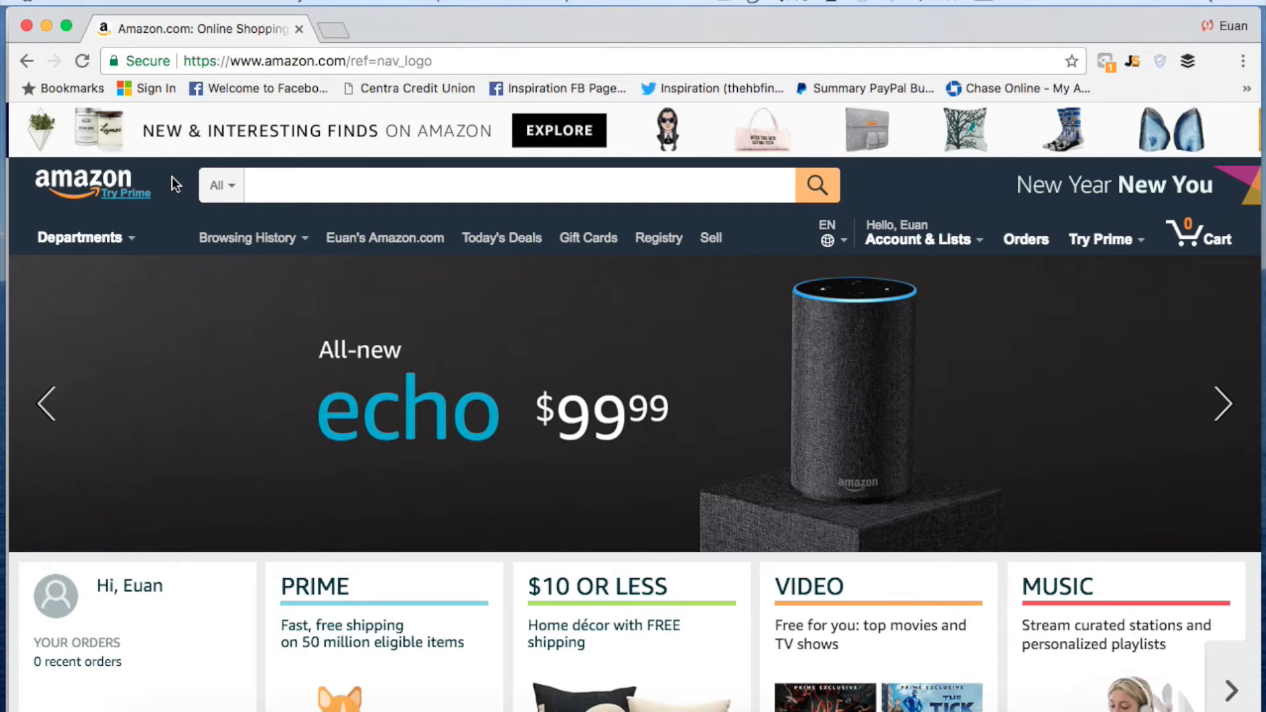
# Browse the store departments and open the Baby store from the Toys, Kids & Baby department.
pyautogui.moveTo(114, 243)
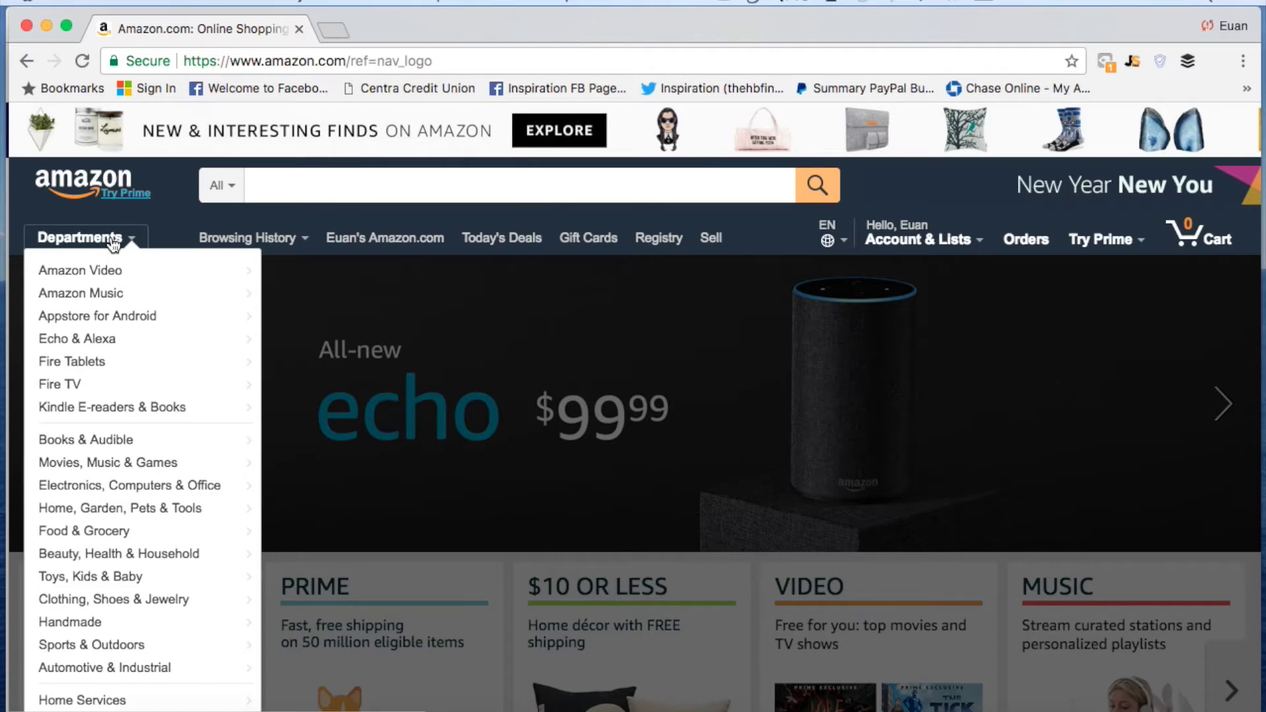
pyautogui.scroll(-3, 170, 453)
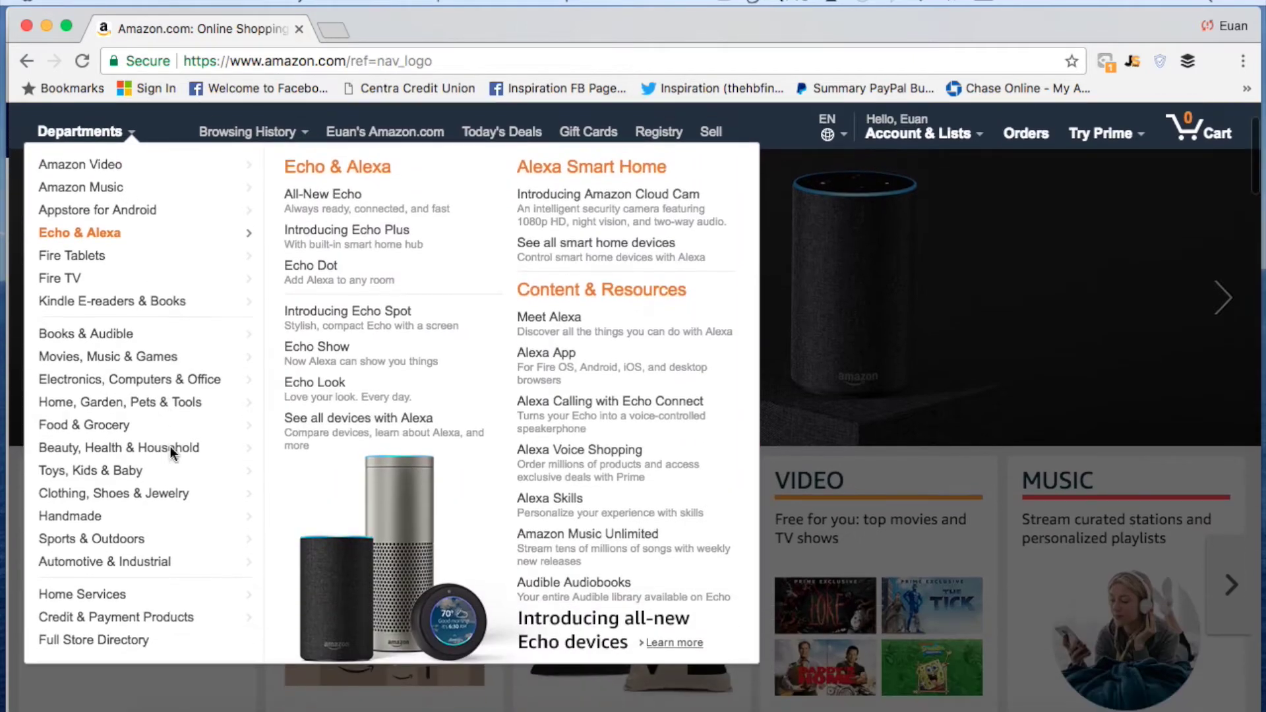
pyautogui.moveTo(117, 333)
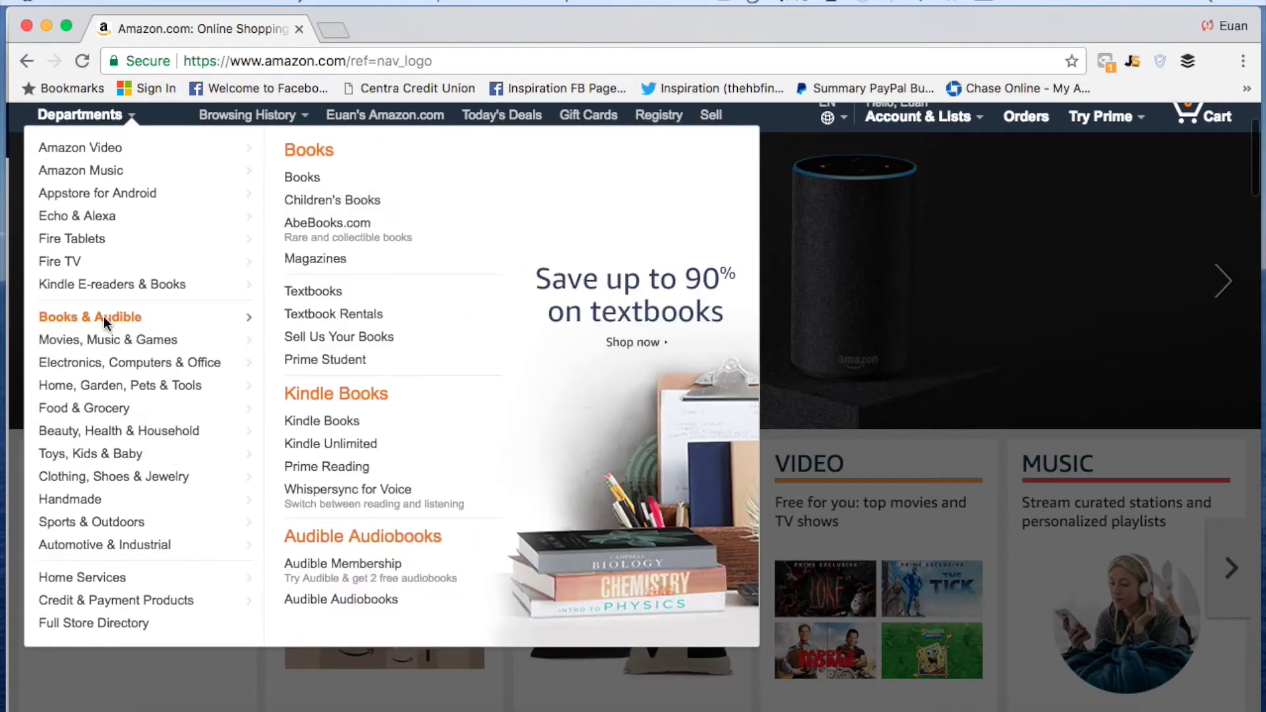
pyautogui.moveTo(121, 427)
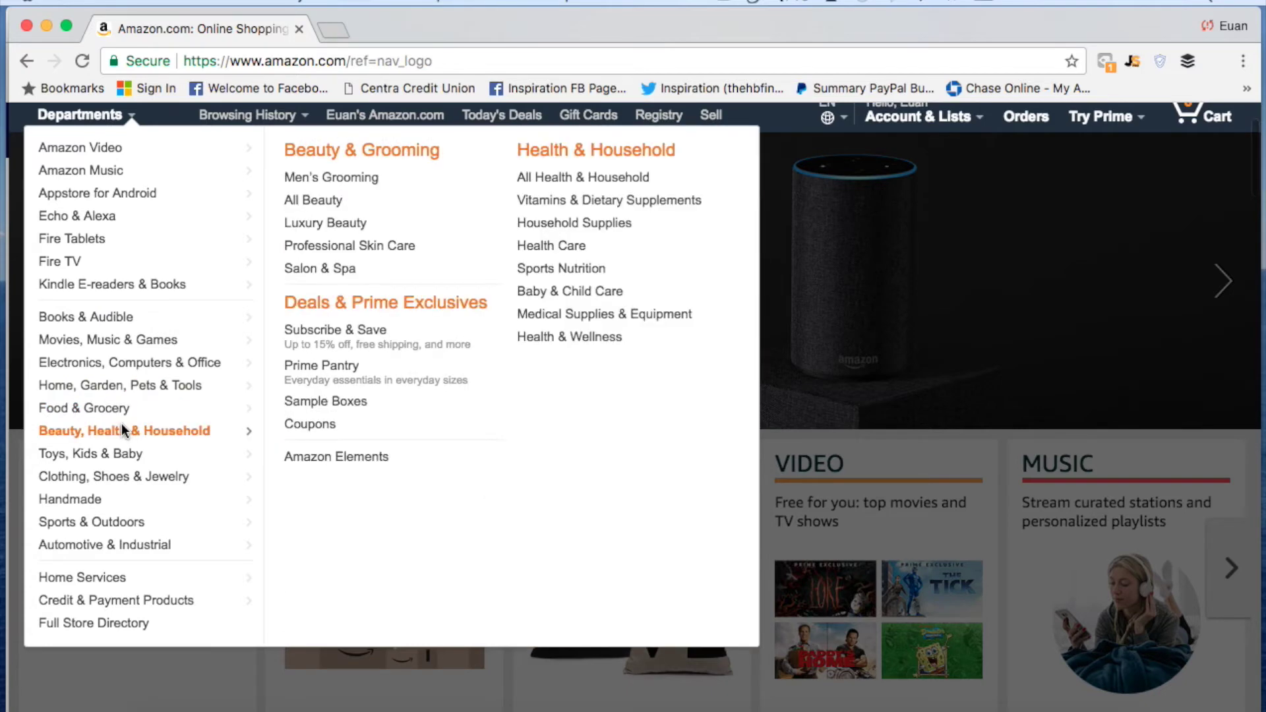
pyautogui.moveTo(109, 459)
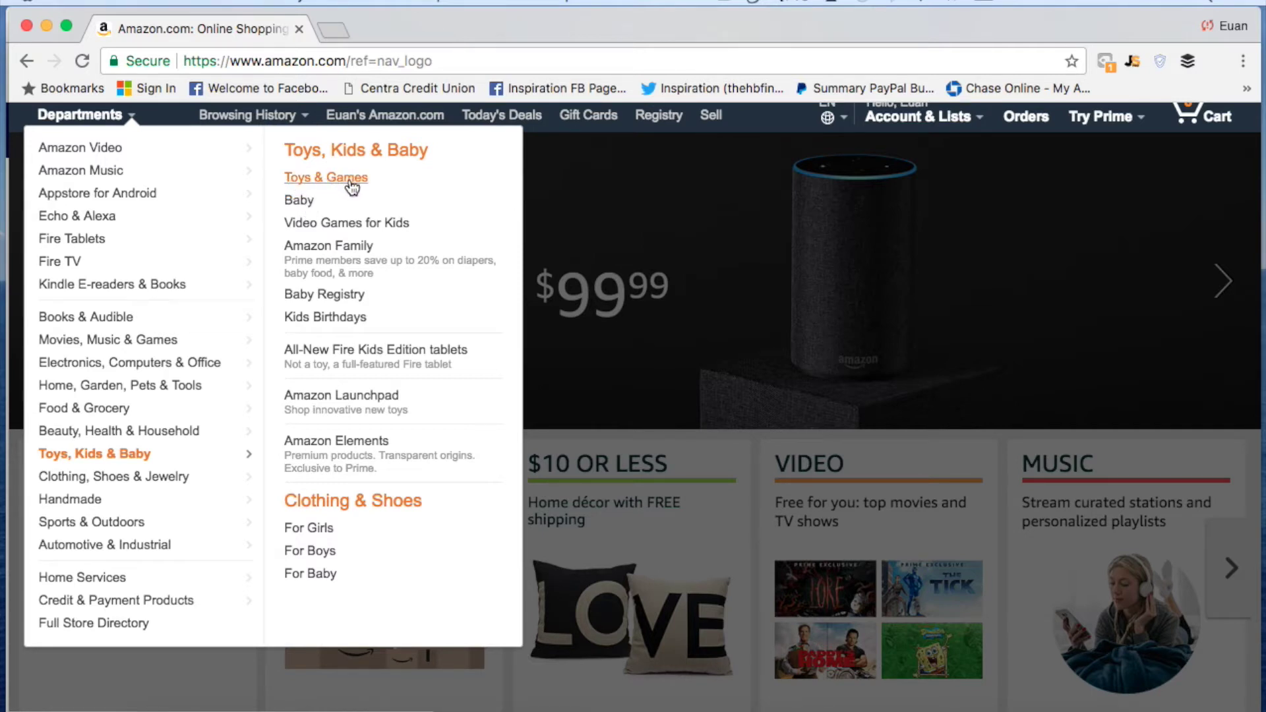
pyautogui.click(310, 203)
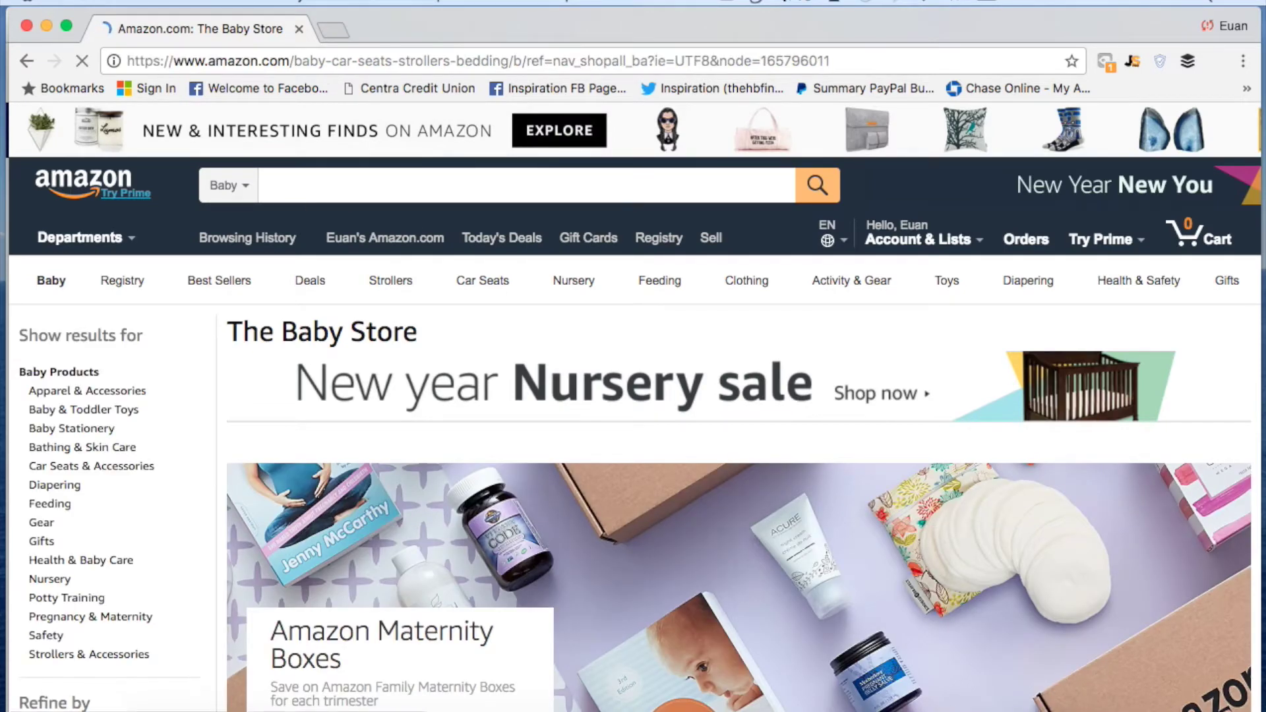
# Narrow the Baby store to the Gear category and open its Gyms & Playmats subcategory.
pyautogui.scroll(-2, 209, 403)
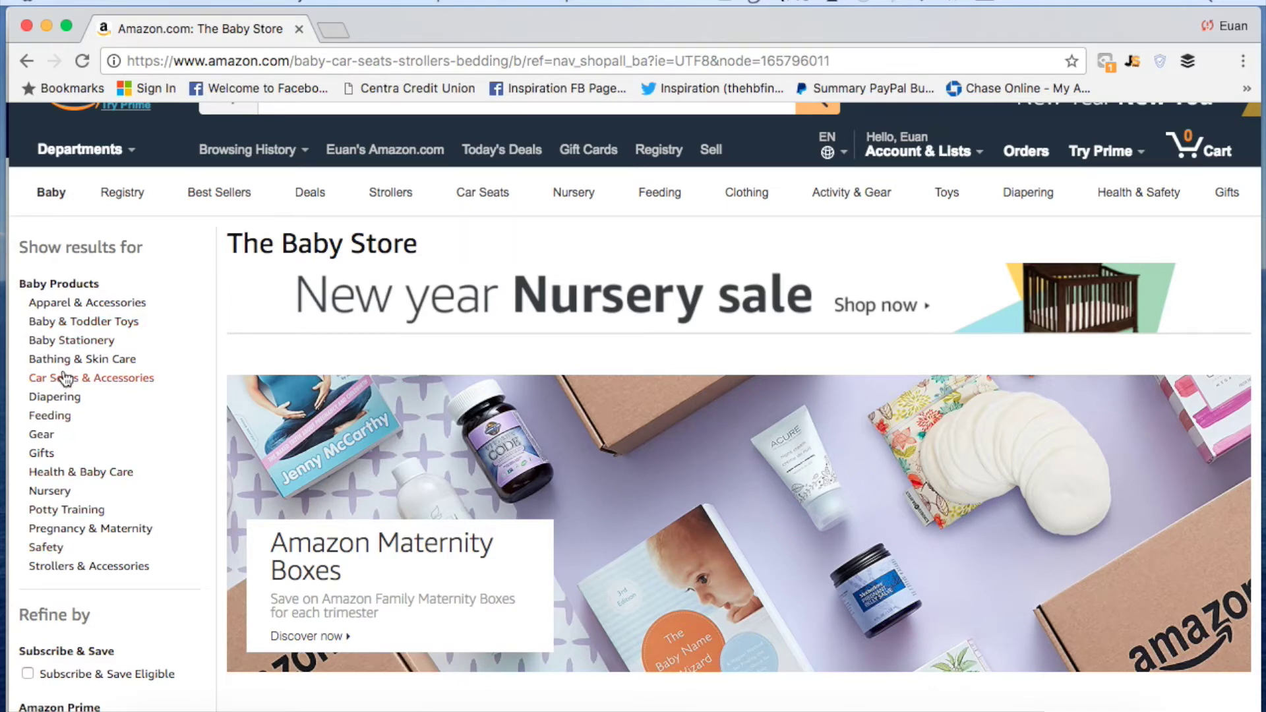
pyautogui.click(49, 441)
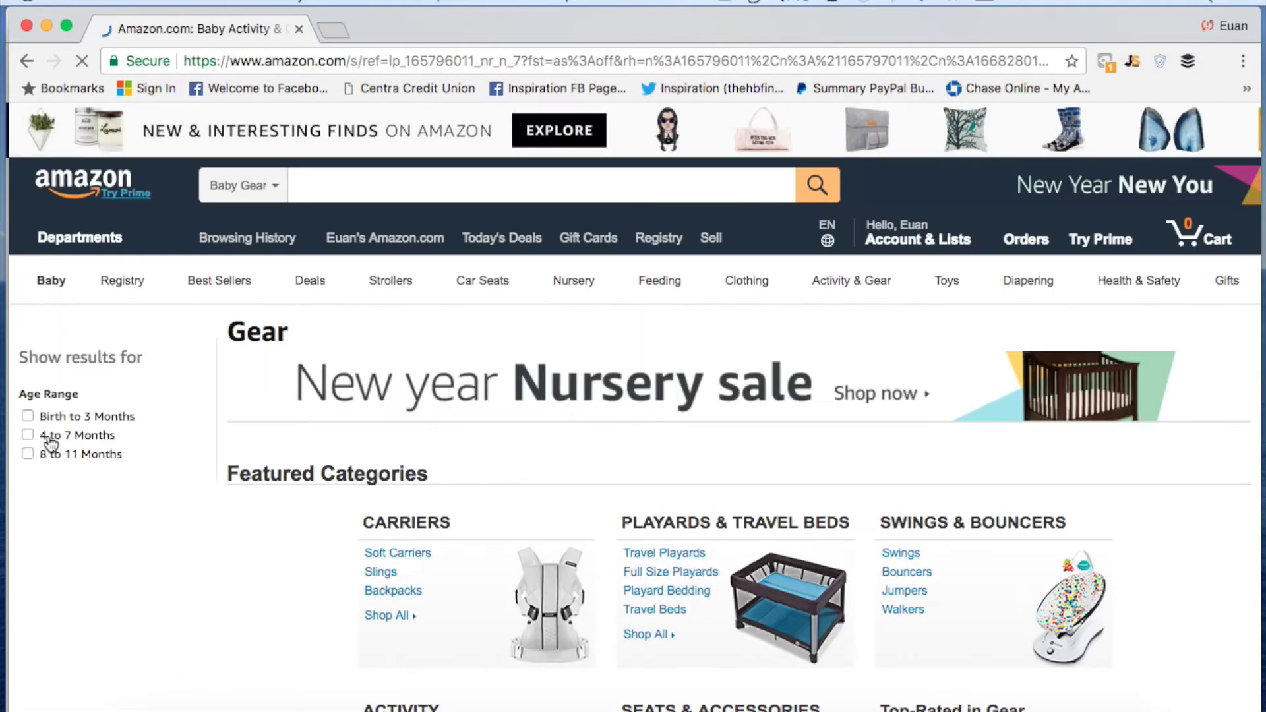
pyautogui.scroll(-2, 362, 486)
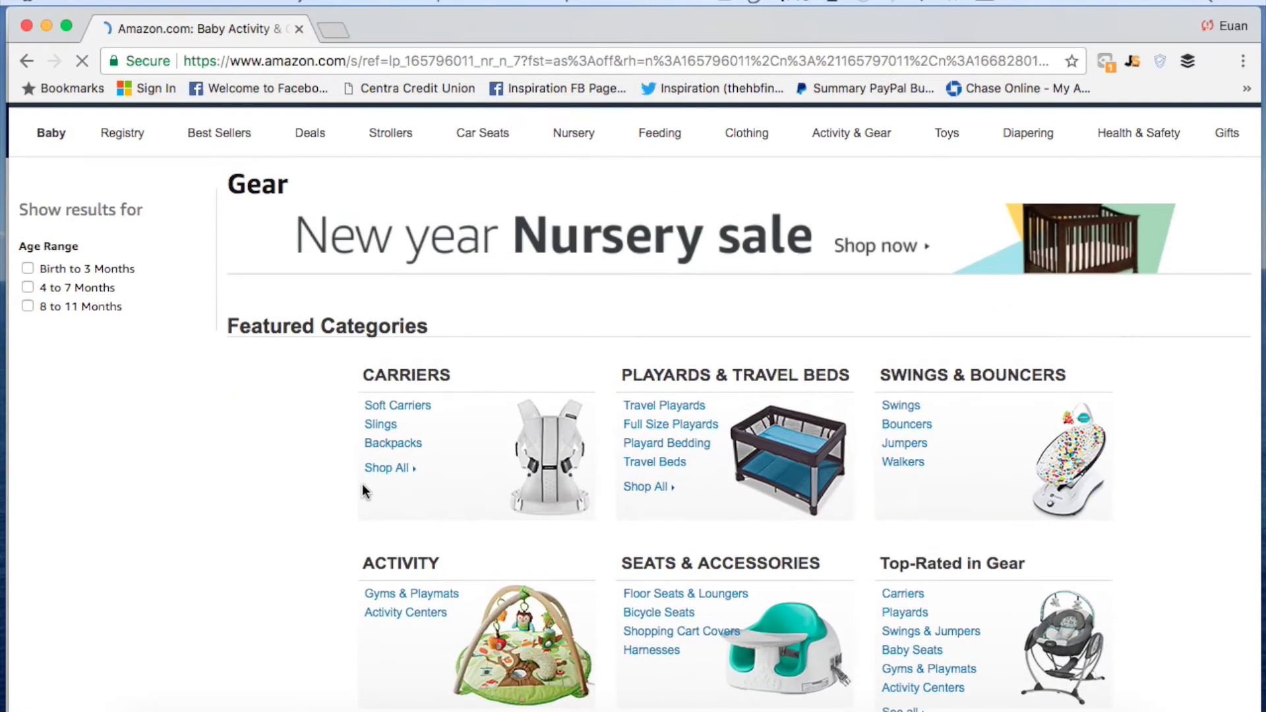
pyautogui.scroll(-1, 362, 484)
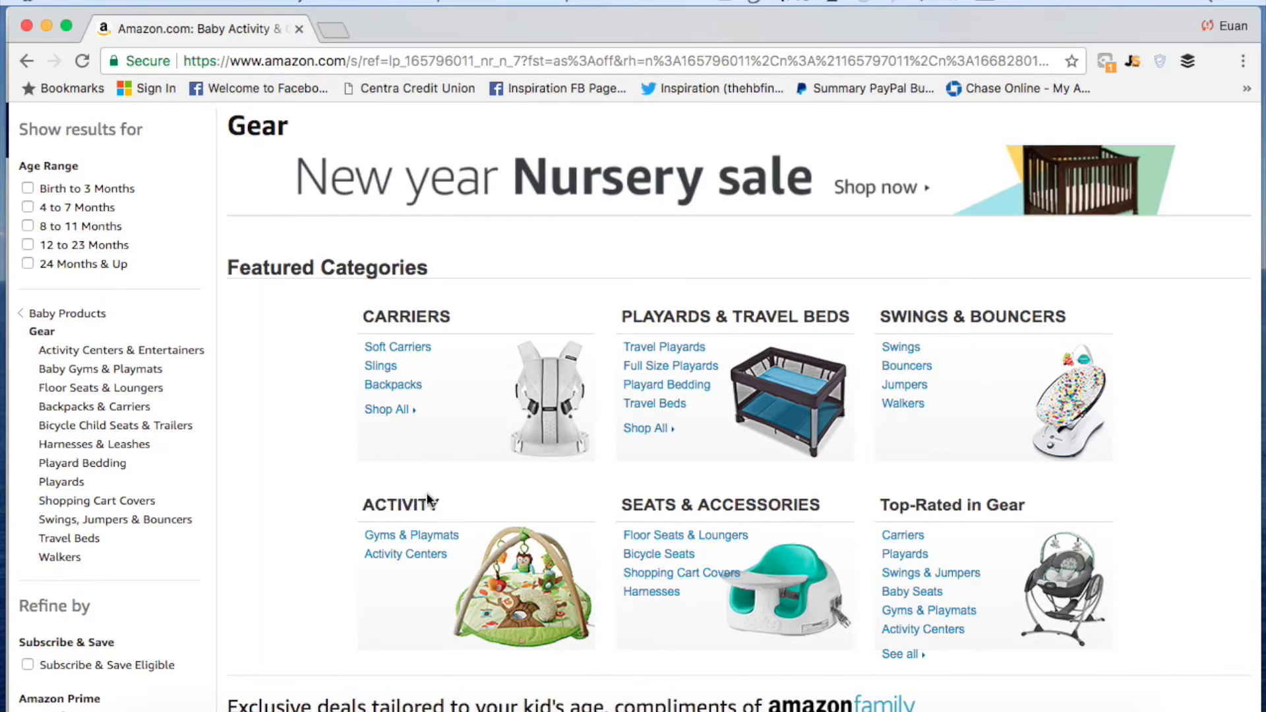
pyautogui.click(422, 536)
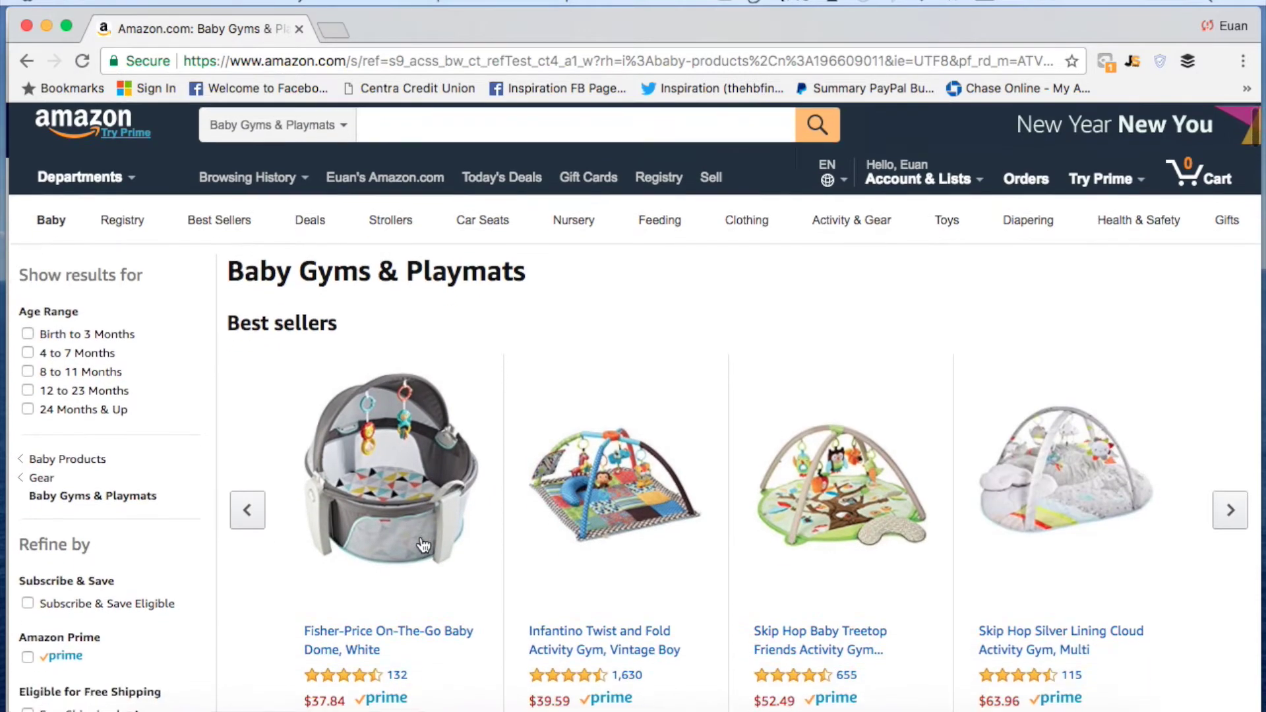
# Open the product page of the Infantino Twist and Fold Activity Gym, Vintage Boy from the best sellers.
pyautogui.scroll(-3, 422, 545)
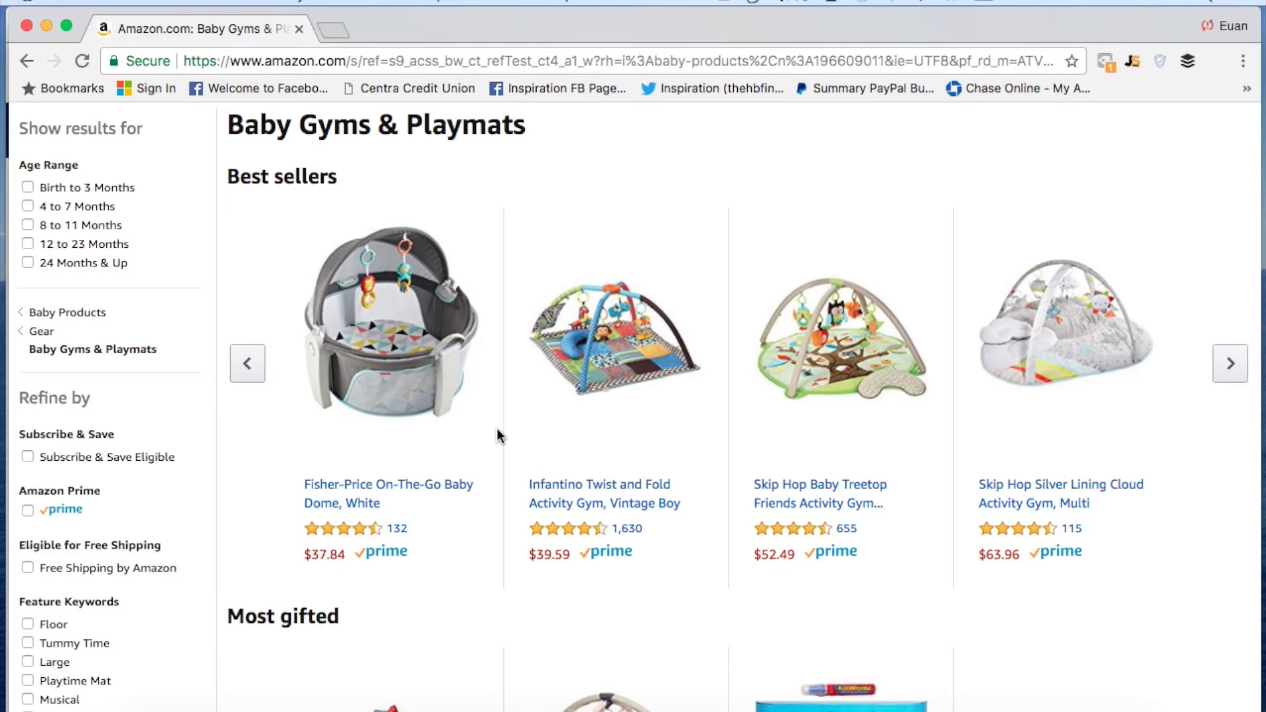
pyautogui.scroll(-2, 498, 435)
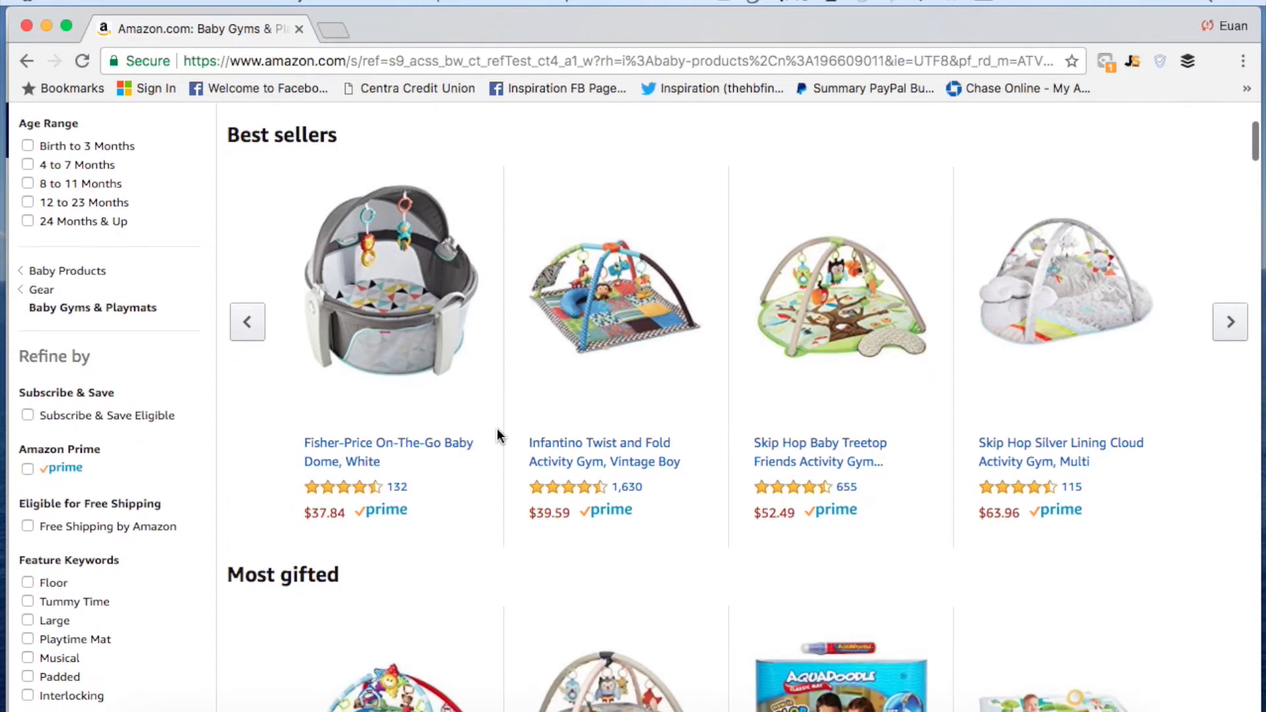
pyautogui.scroll(-5, 498, 435)
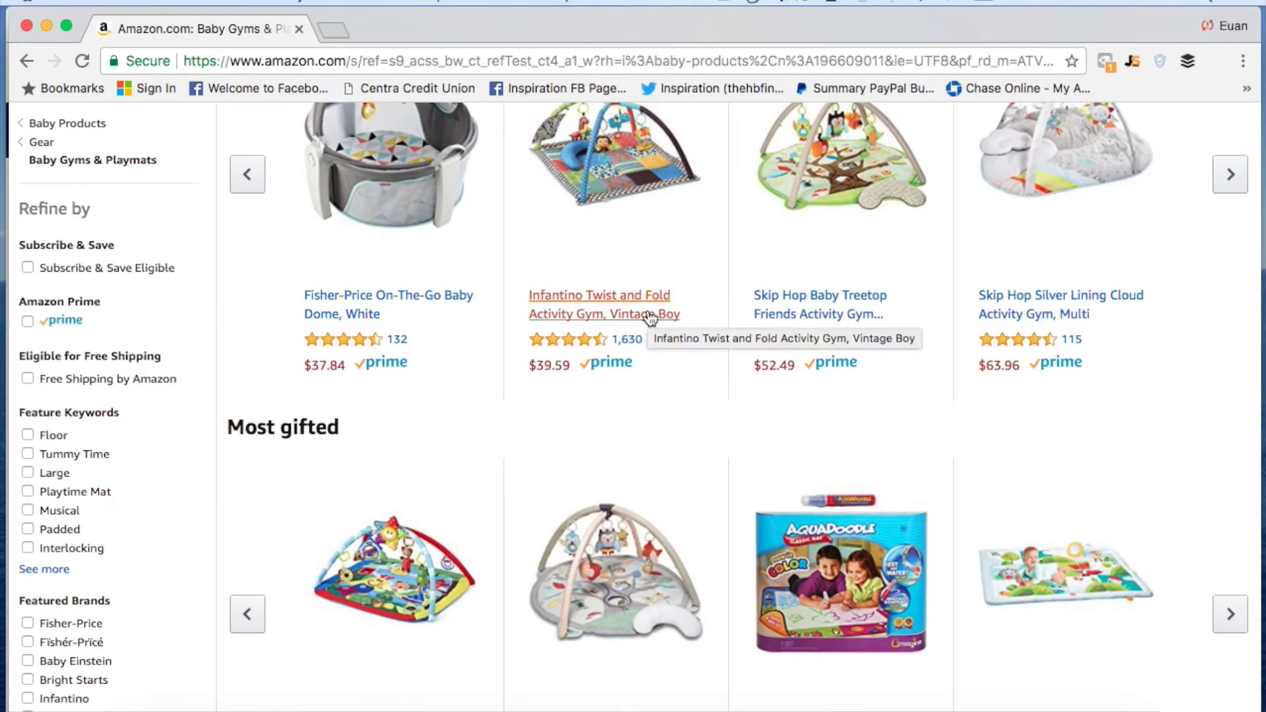
pyautogui.click(601, 313)
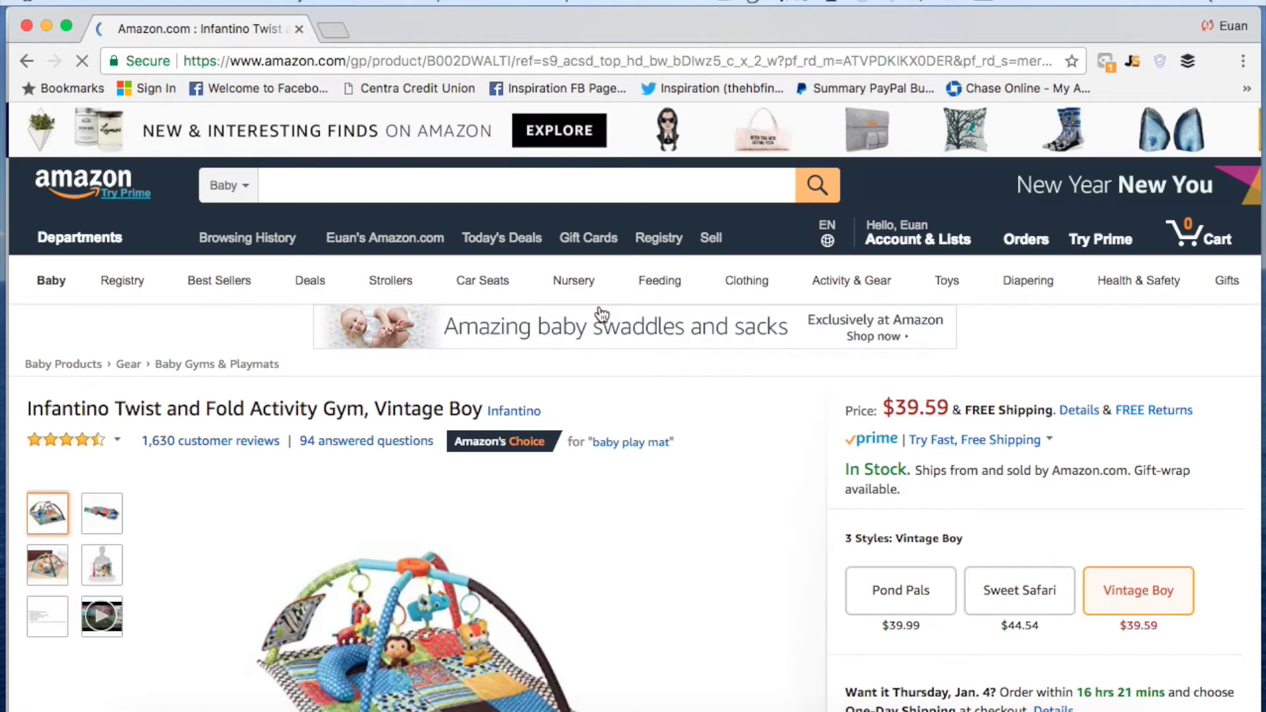
# Examine the activity gym's reviews, rating, price and purchase options, and expand its full product description.
pyautogui.scroll(-5, 742, 456)
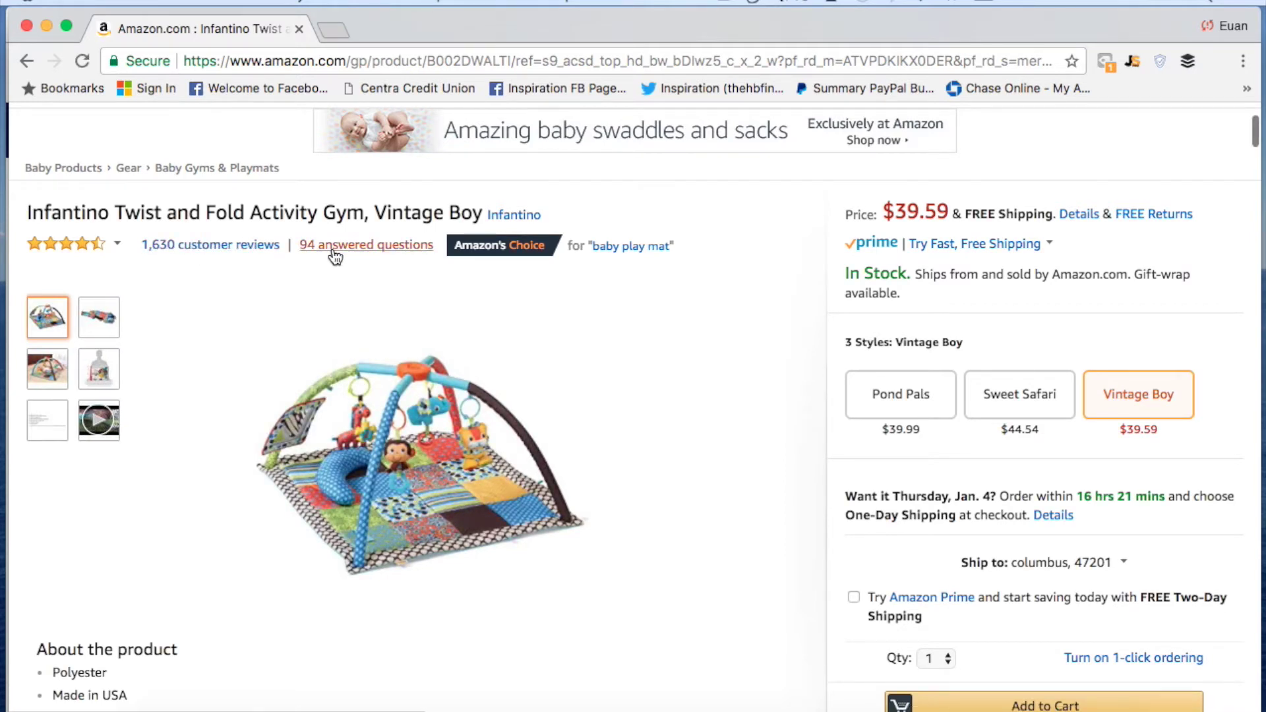
pyautogui.moveTo(548, 254)
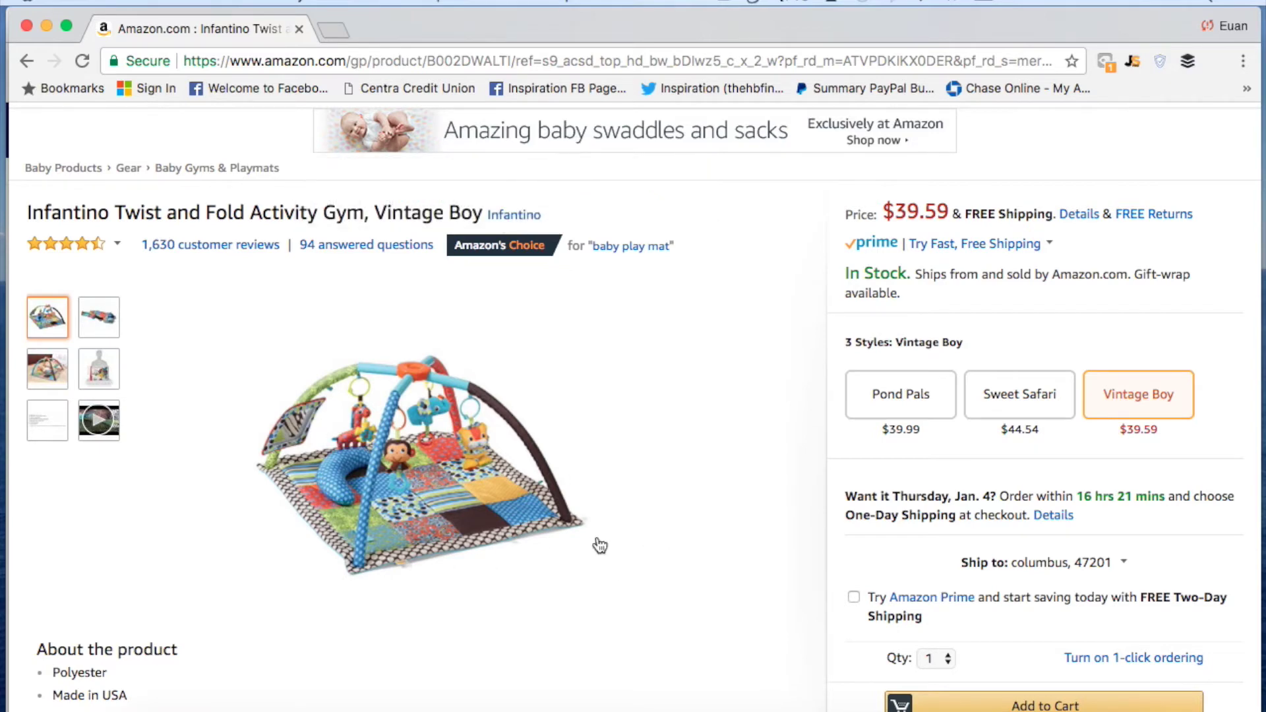
pyautogui.scroll(-3, 709, 564)
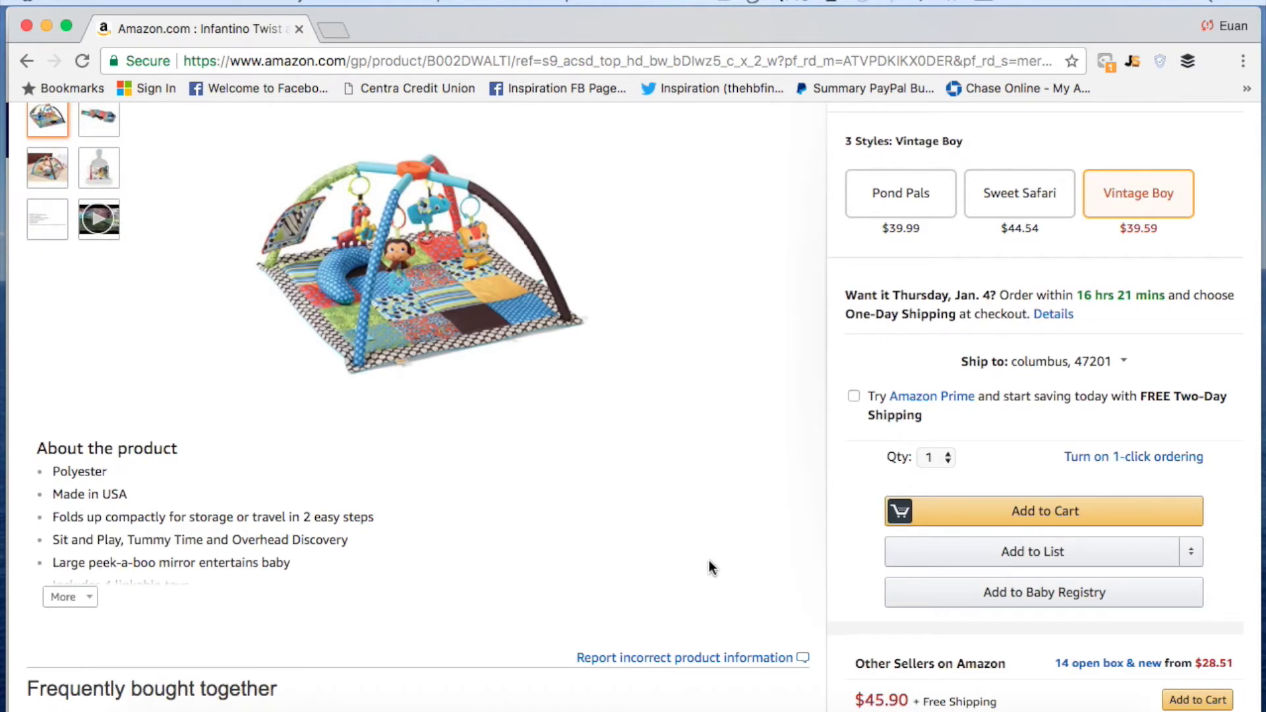
pyautogui.scroll(4, 710, 559)
pyautogui.scroll(-1, 710, 560)
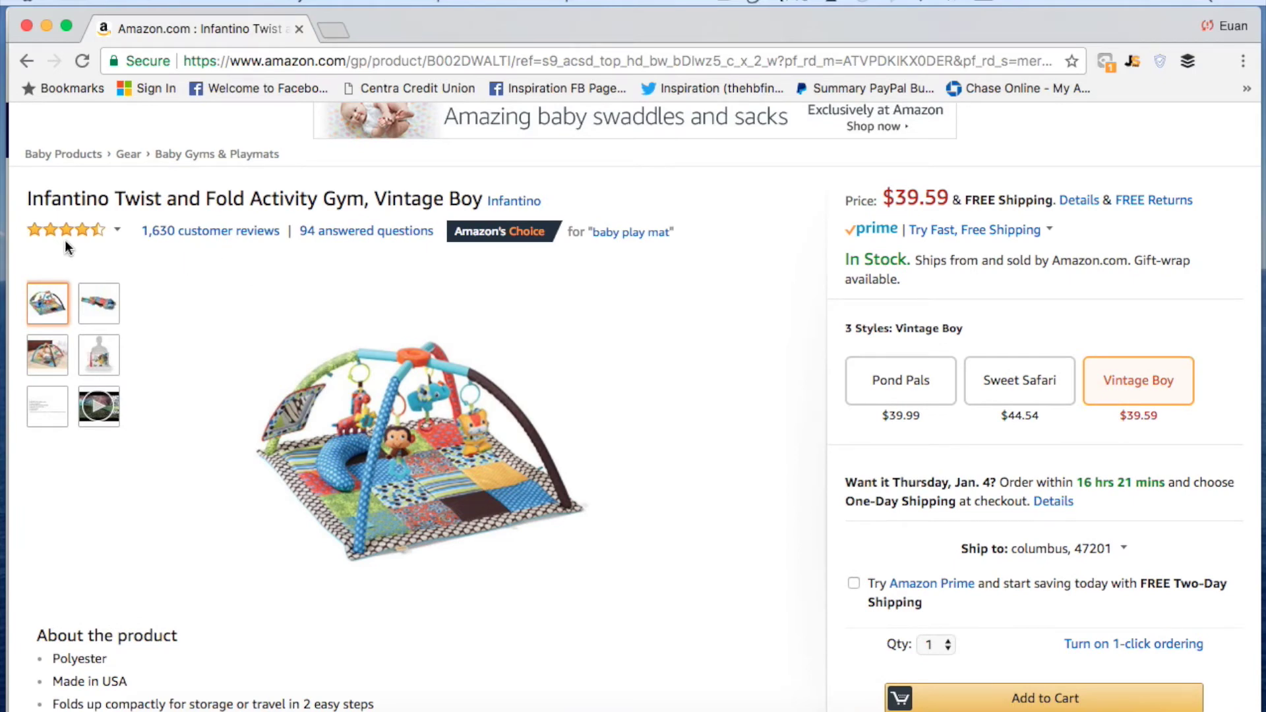
pyautogui.moveTo(65, 240)
pyautogui.scroll(-4, 265, 490)
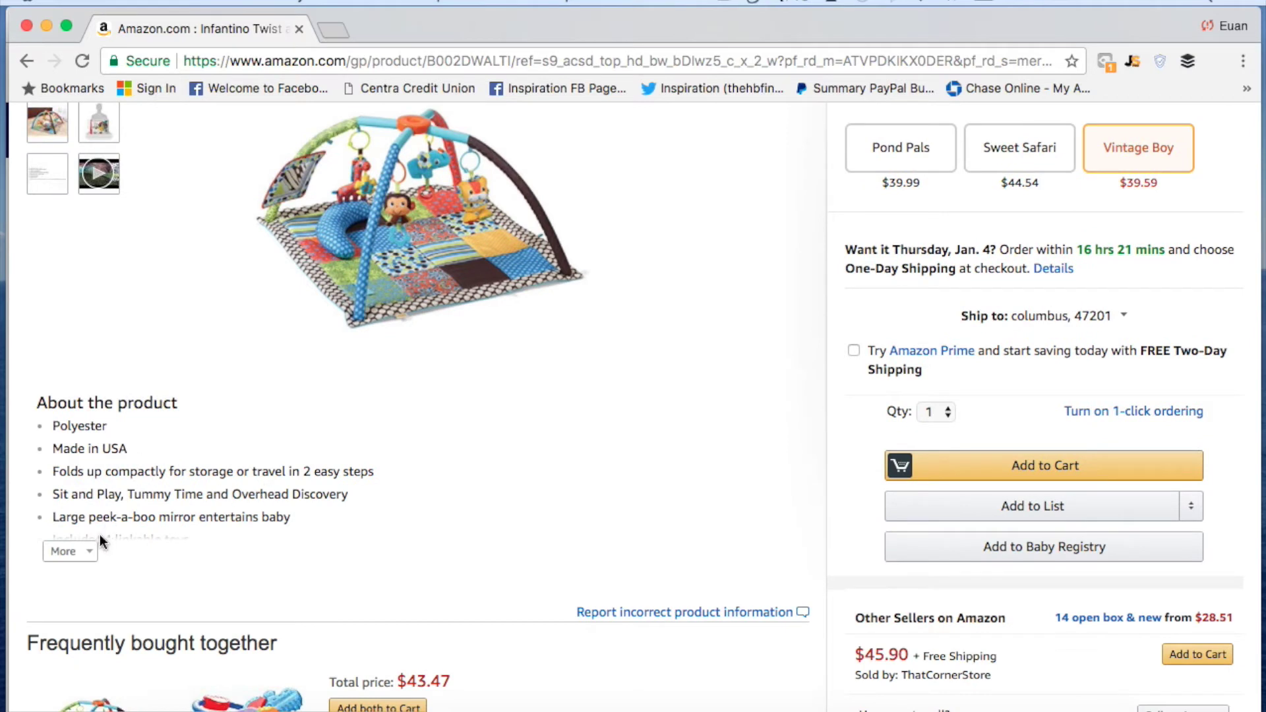
pyautogui.moveTo(85, 552)
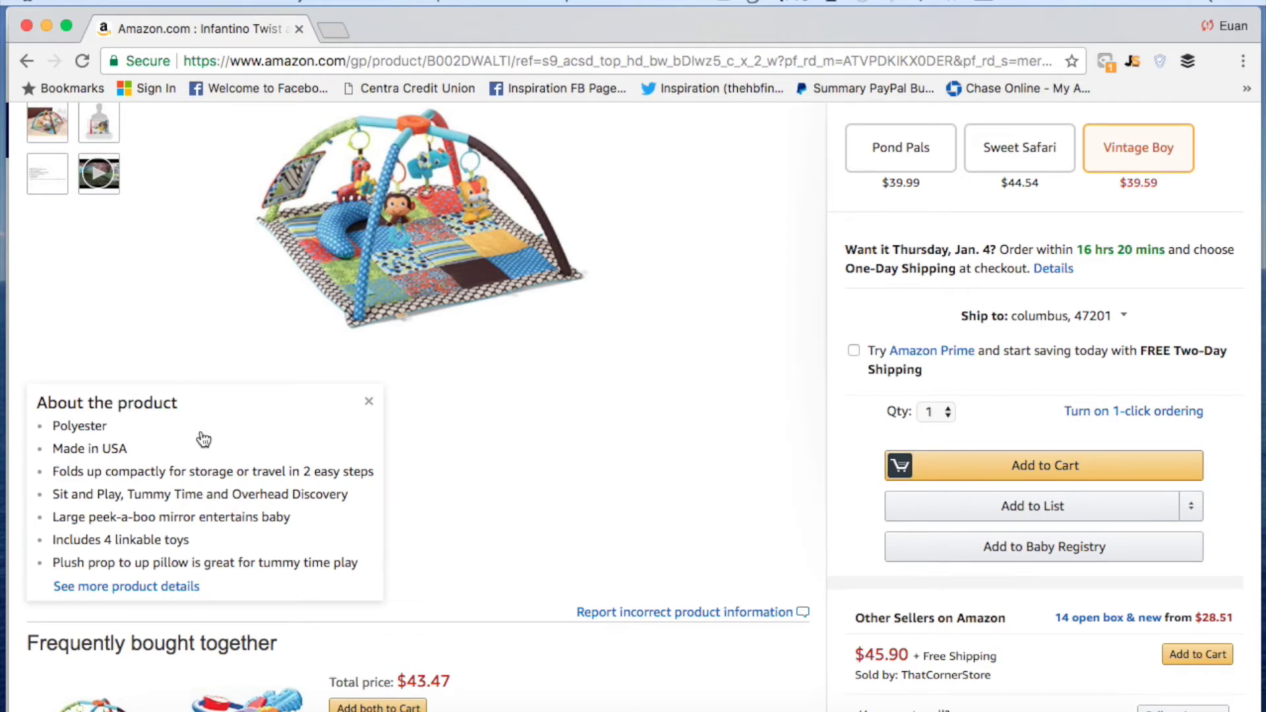
# Preview the activity gym's alternate product images, and look over its frequently bought together and sponsored related products.
pyautogui.scroll(4, 203, 440)
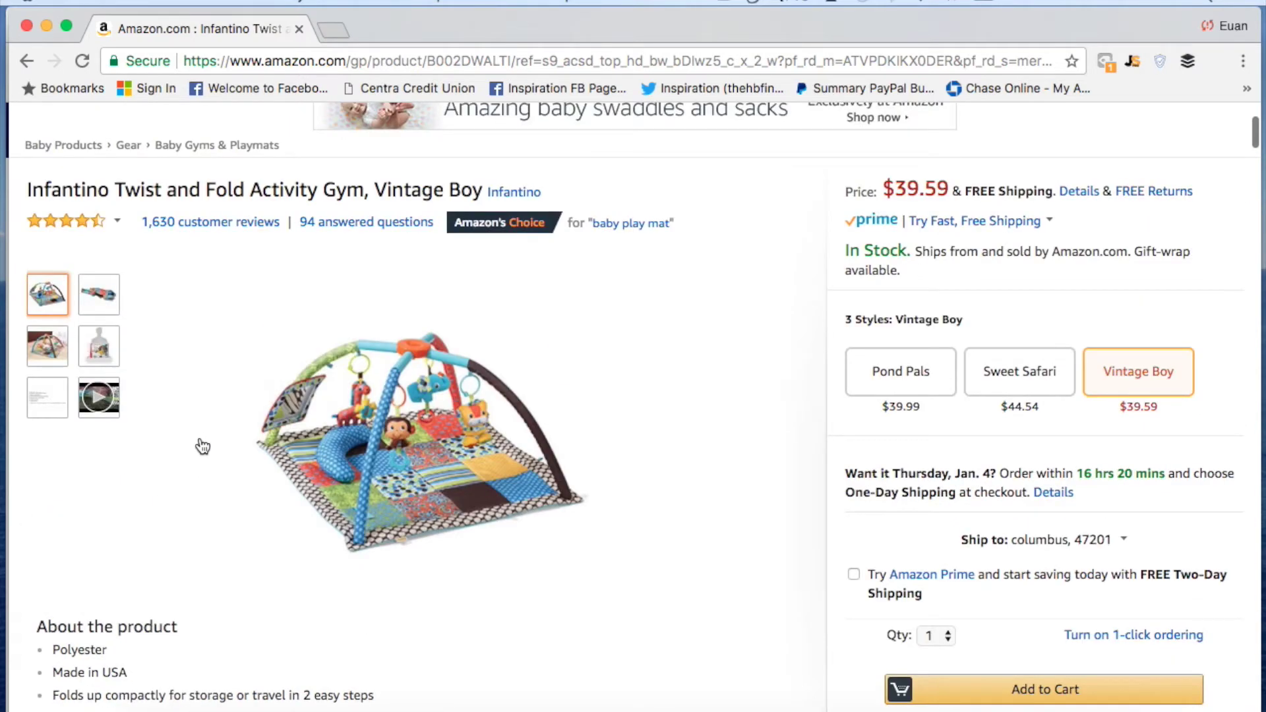
pyautogui.moveTo(117, 308)
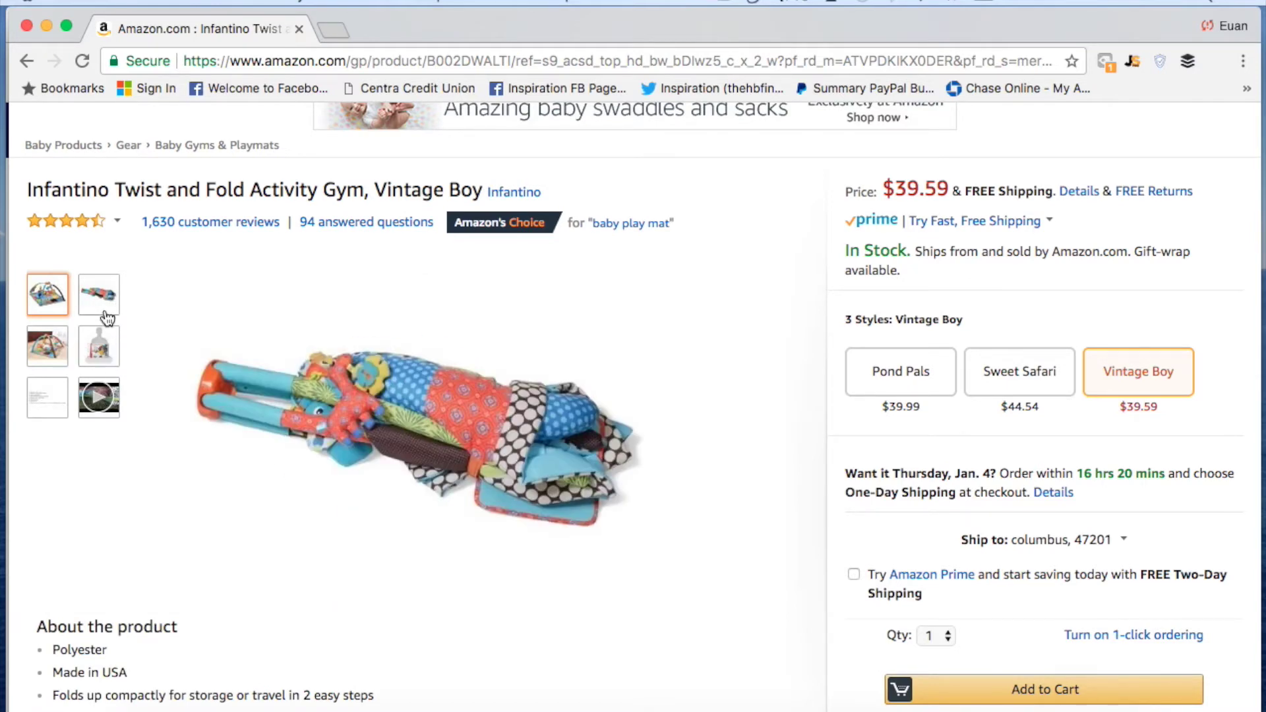
pyautogui.moveTo(48, 358)
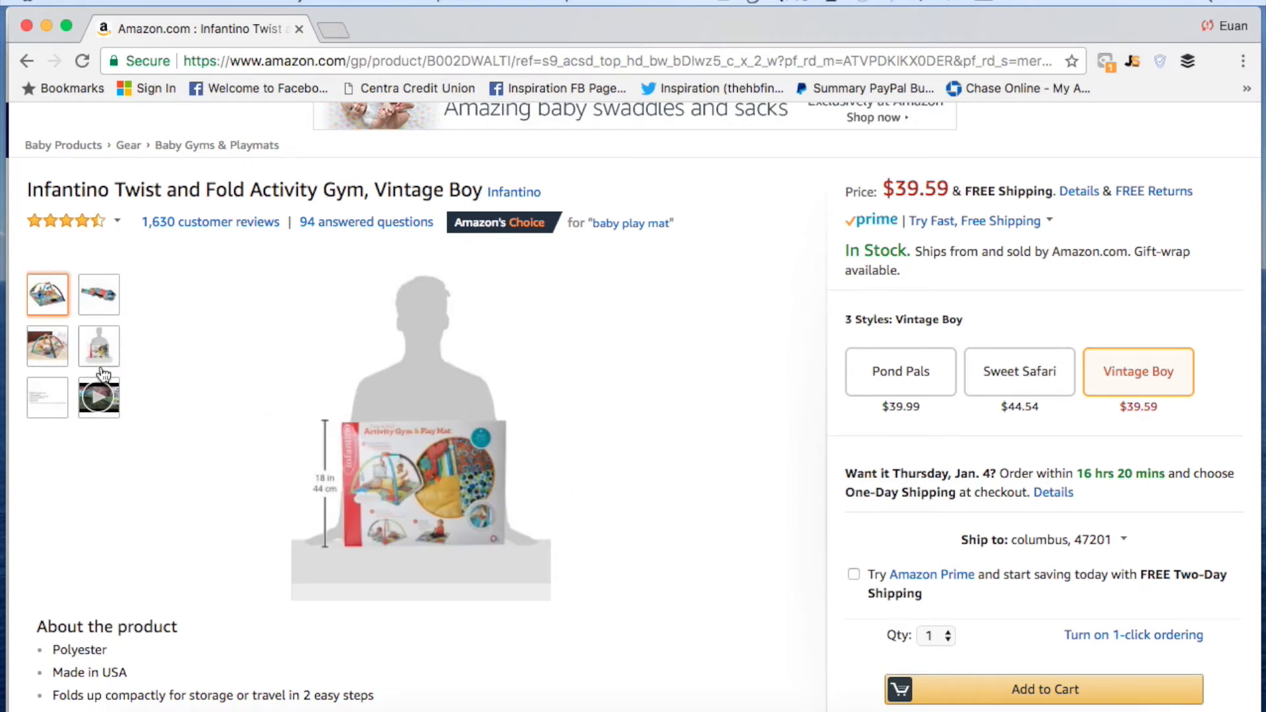
pyautogui.moveTo(101, 400)
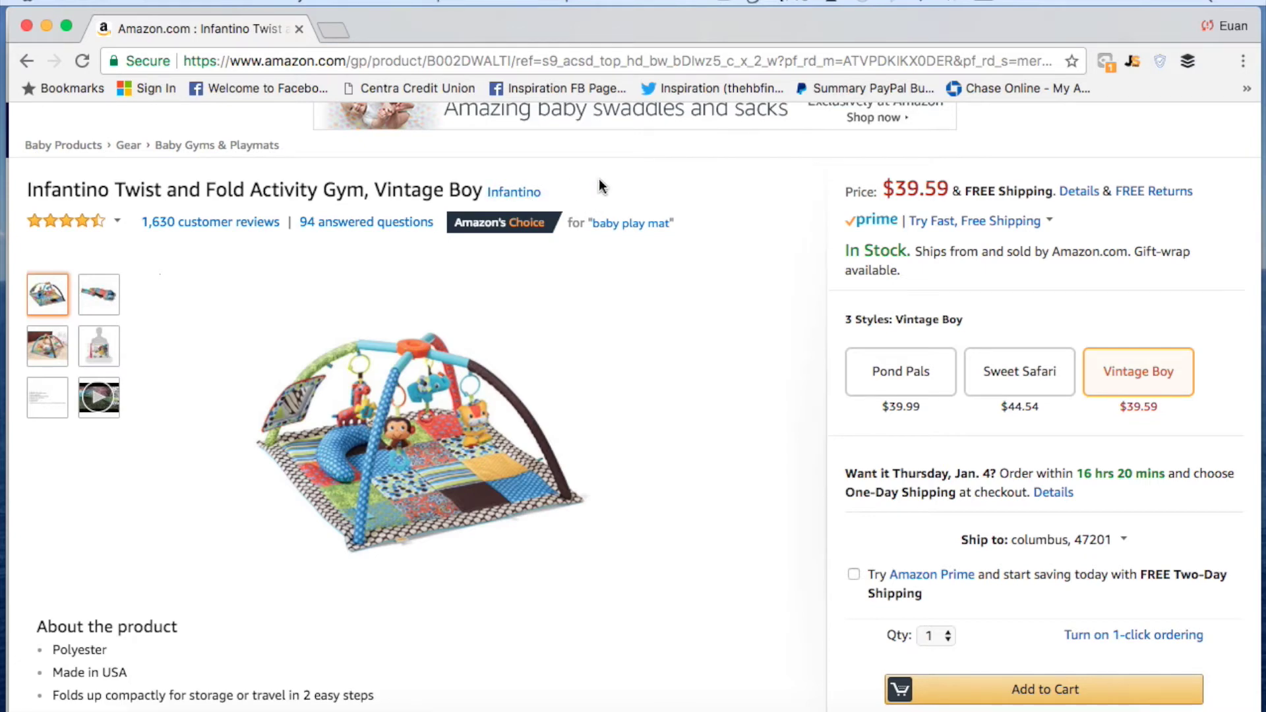
pyautogui.scroll(-10, 687, 246)
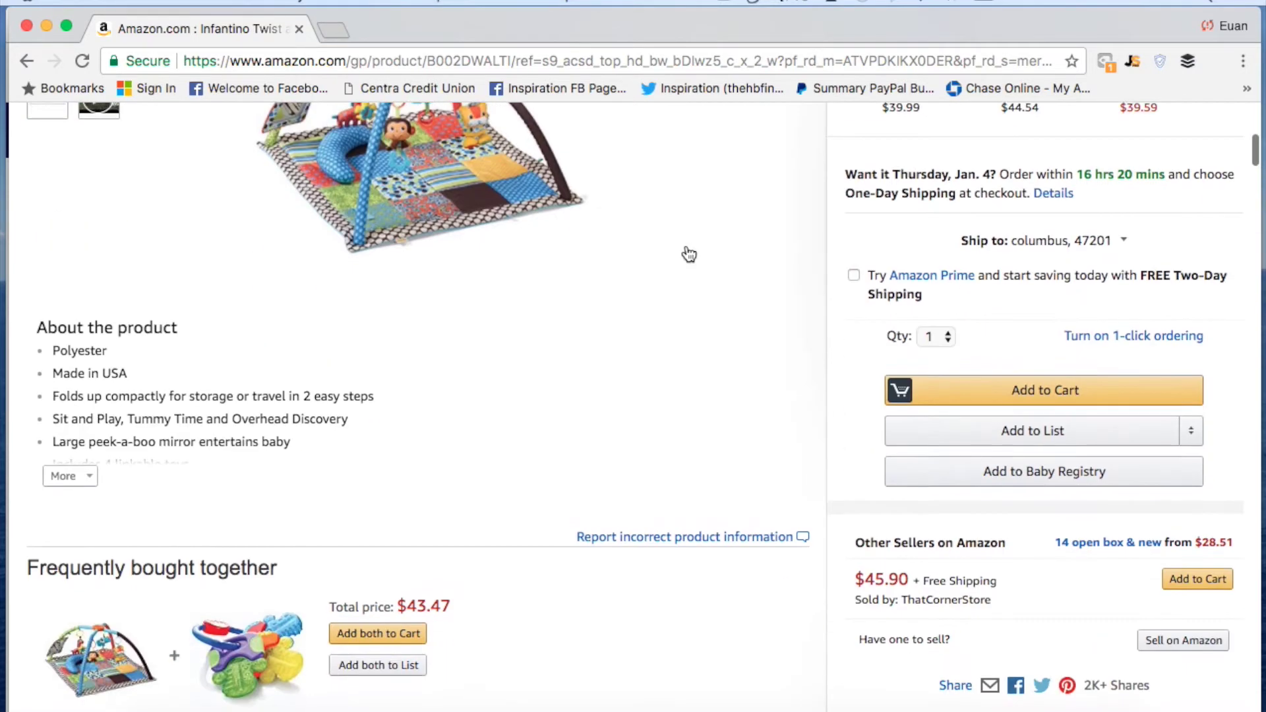
pyautogui.scroll(-7, 687, 253)
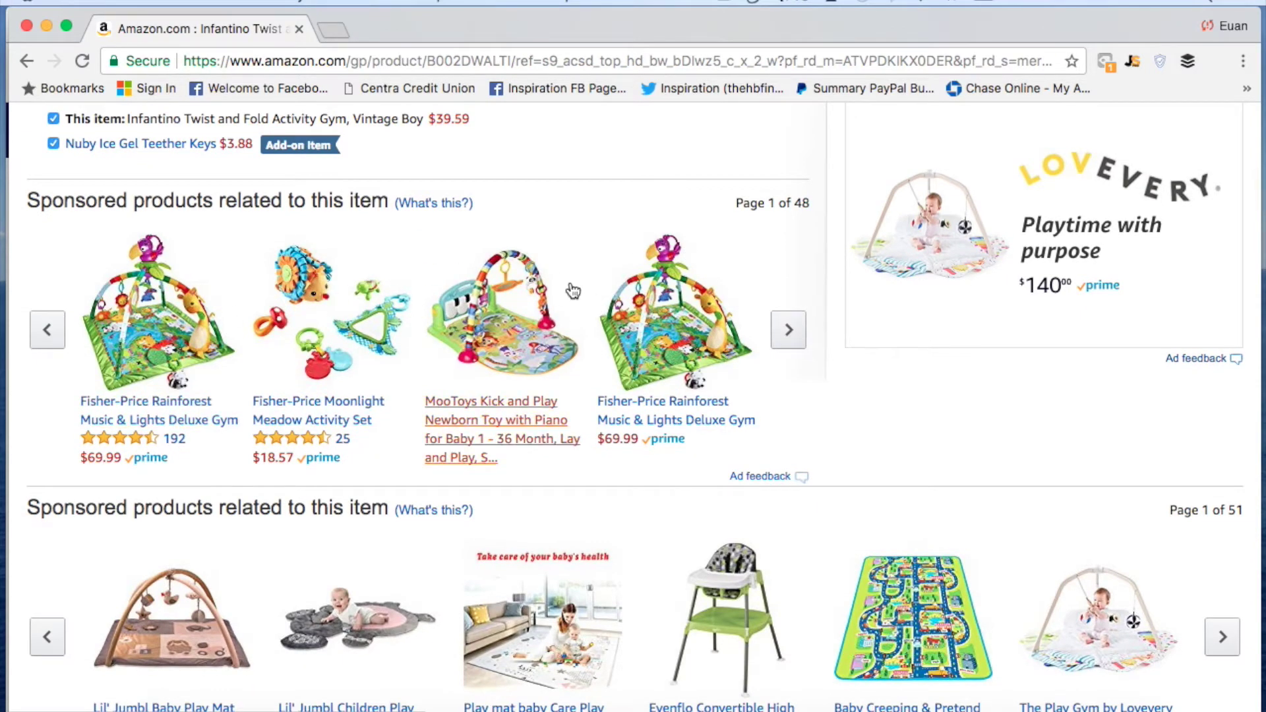
pyautogui.scroll(6, 573, 291)
pyautogui.scroll(12, 573, 291)
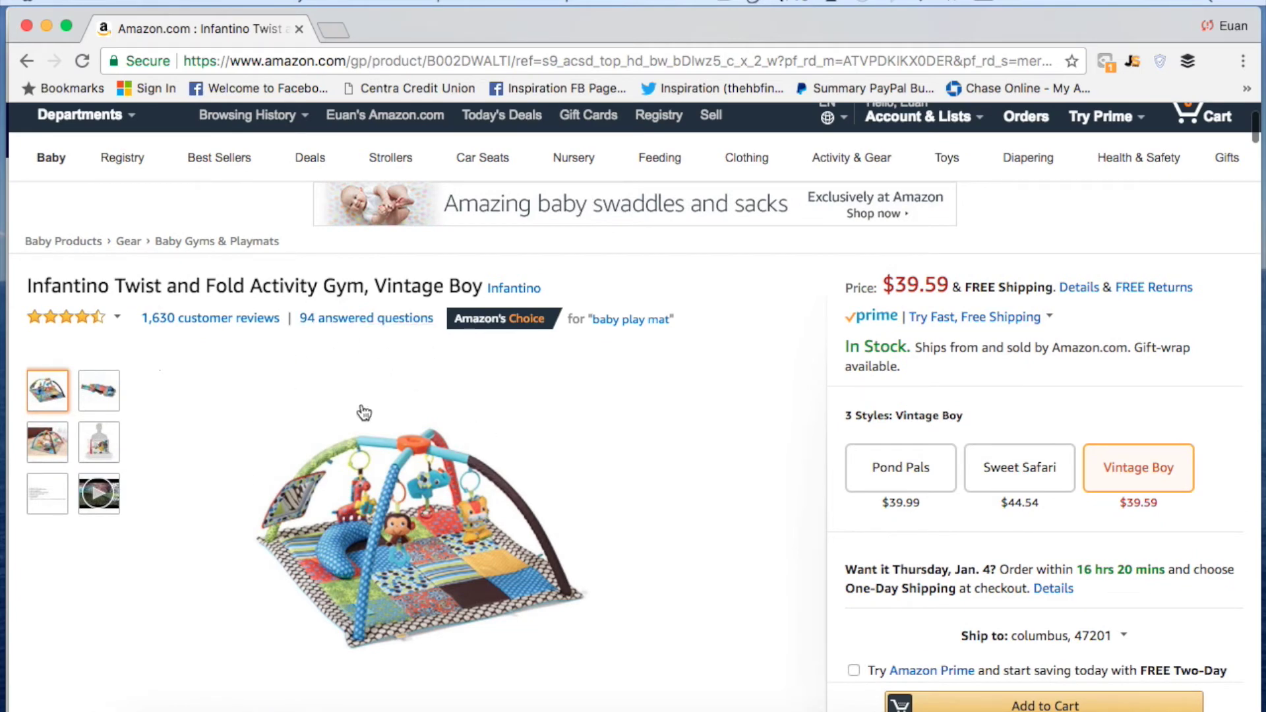
pyautogui.scroll(-8, 364, 414)
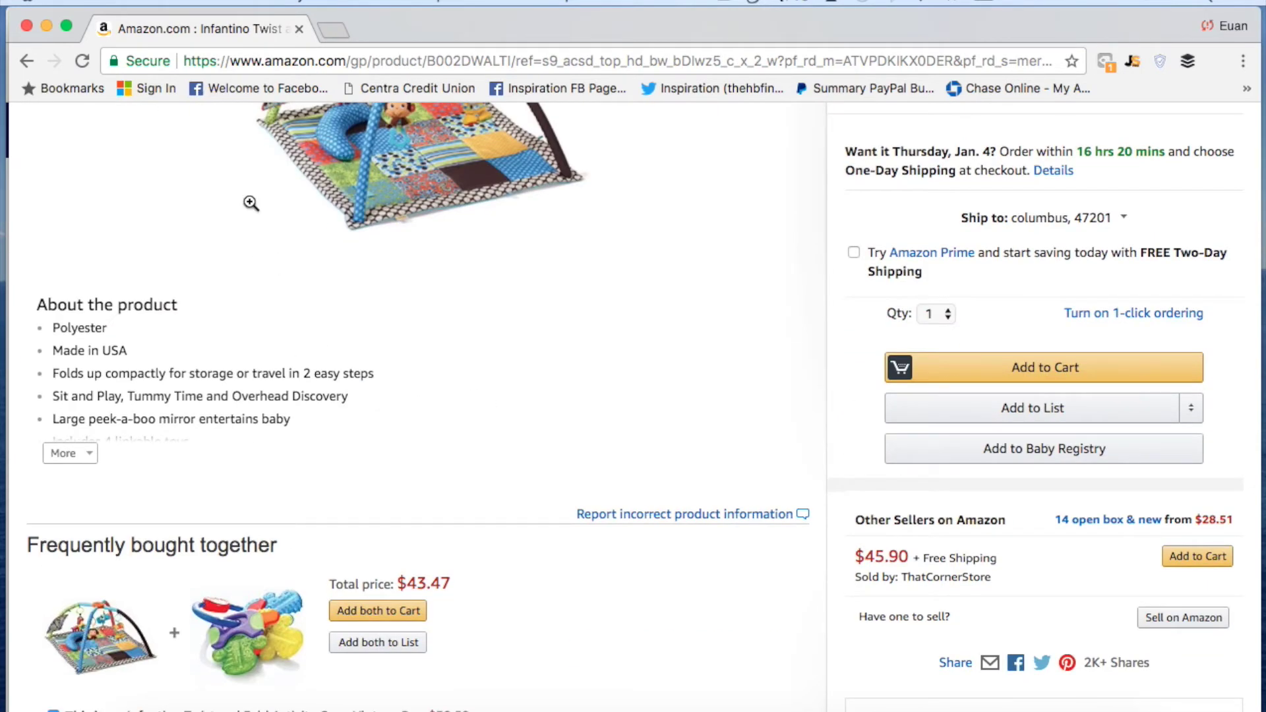
pyautogui.scroll(5, 251, 204)
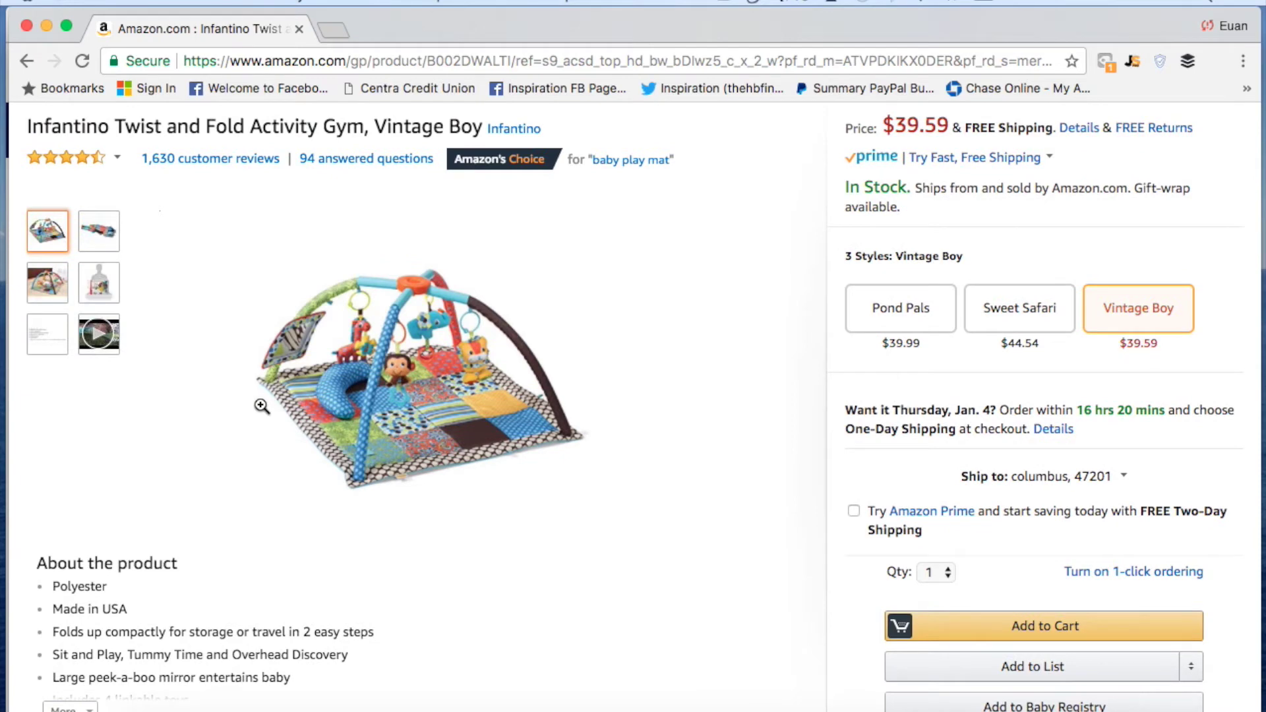
# Return to the Baby Gyms & Playmats listing and open the Tiny Love Meadow Days Super Mat among the most gifted items.
pyautogui.click(33, 63)
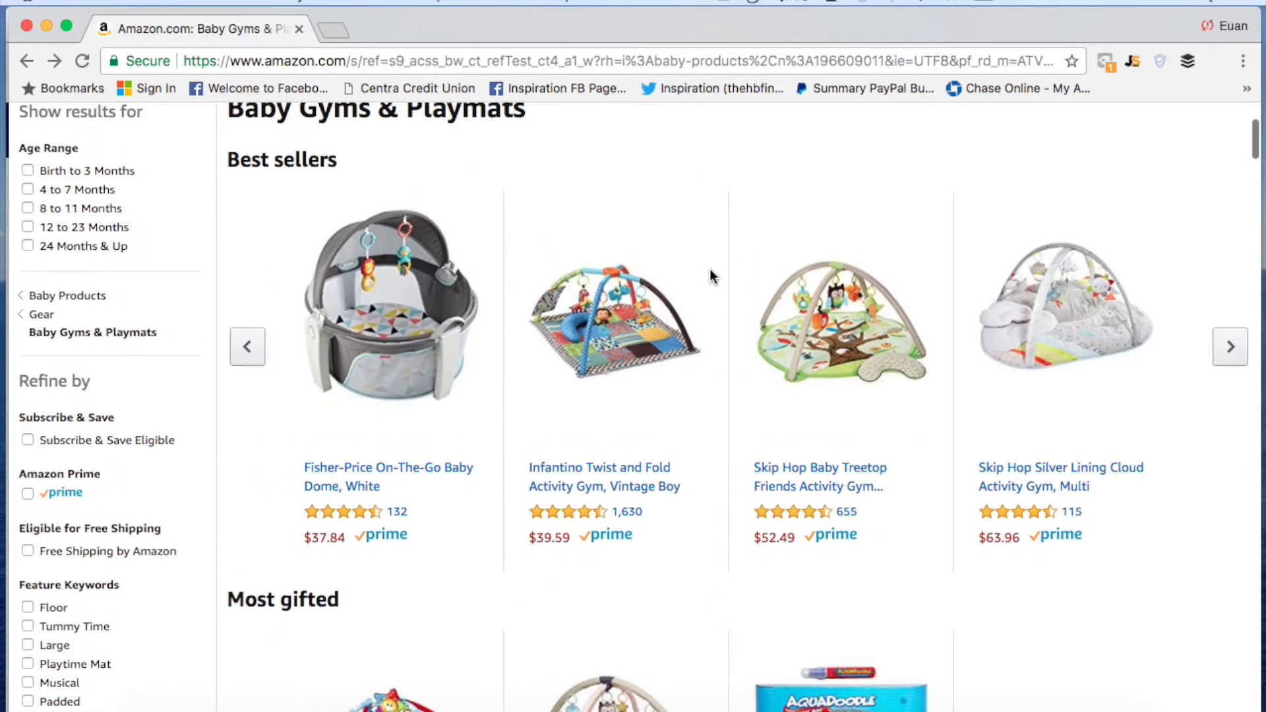
pyautogui.scroll(-5, 713, 275)
pyautogui.scroll(-2, 712, 276)
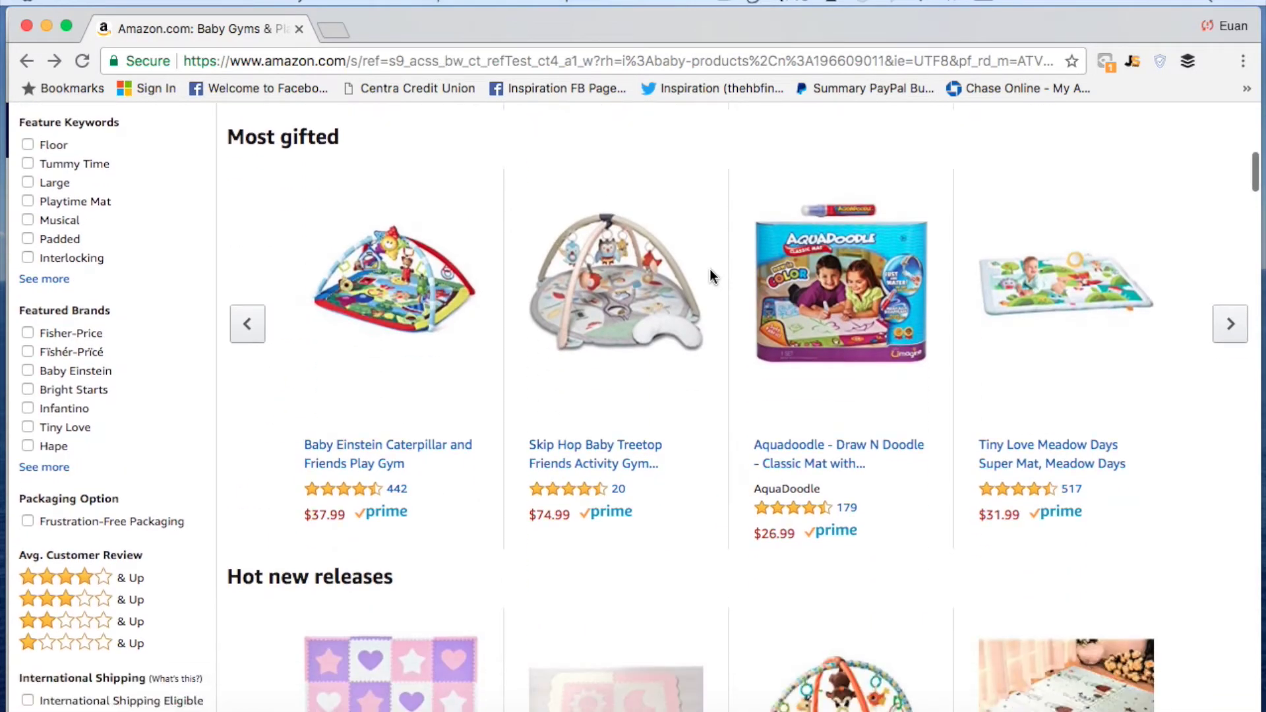
pyautogui.scroll(-1, 710, 276)
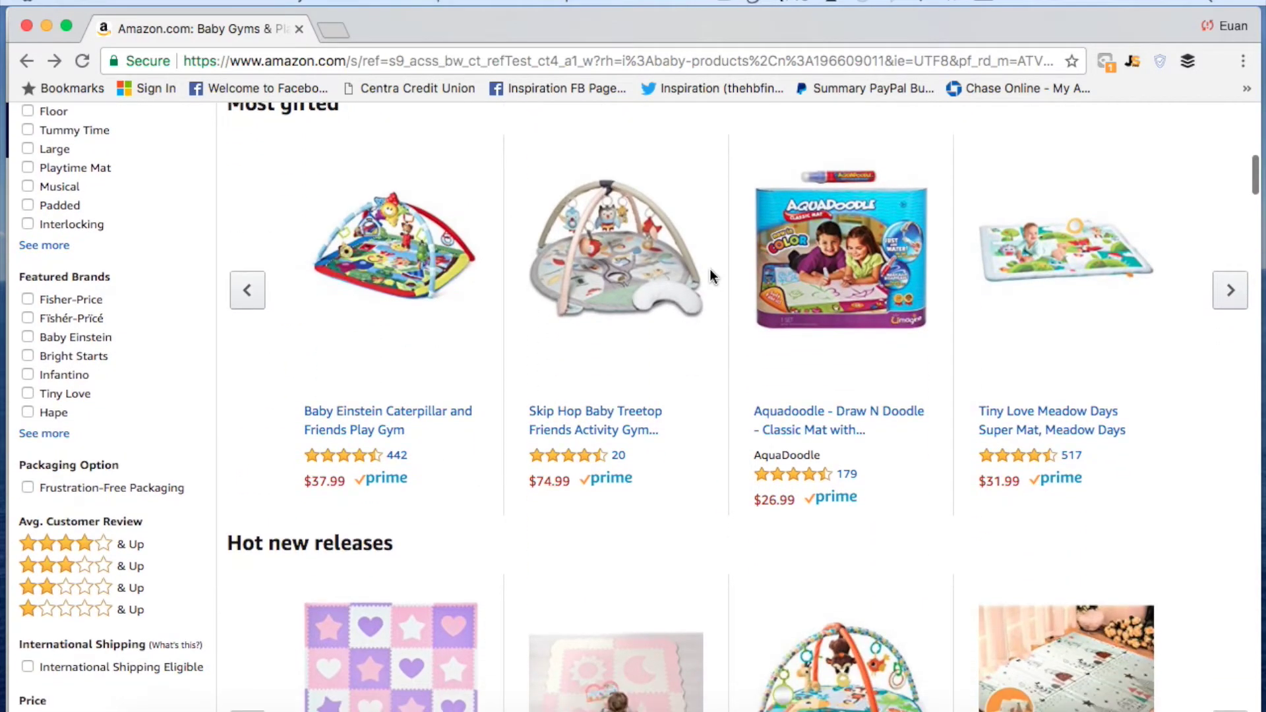
pyautogui.click(1047, 420)
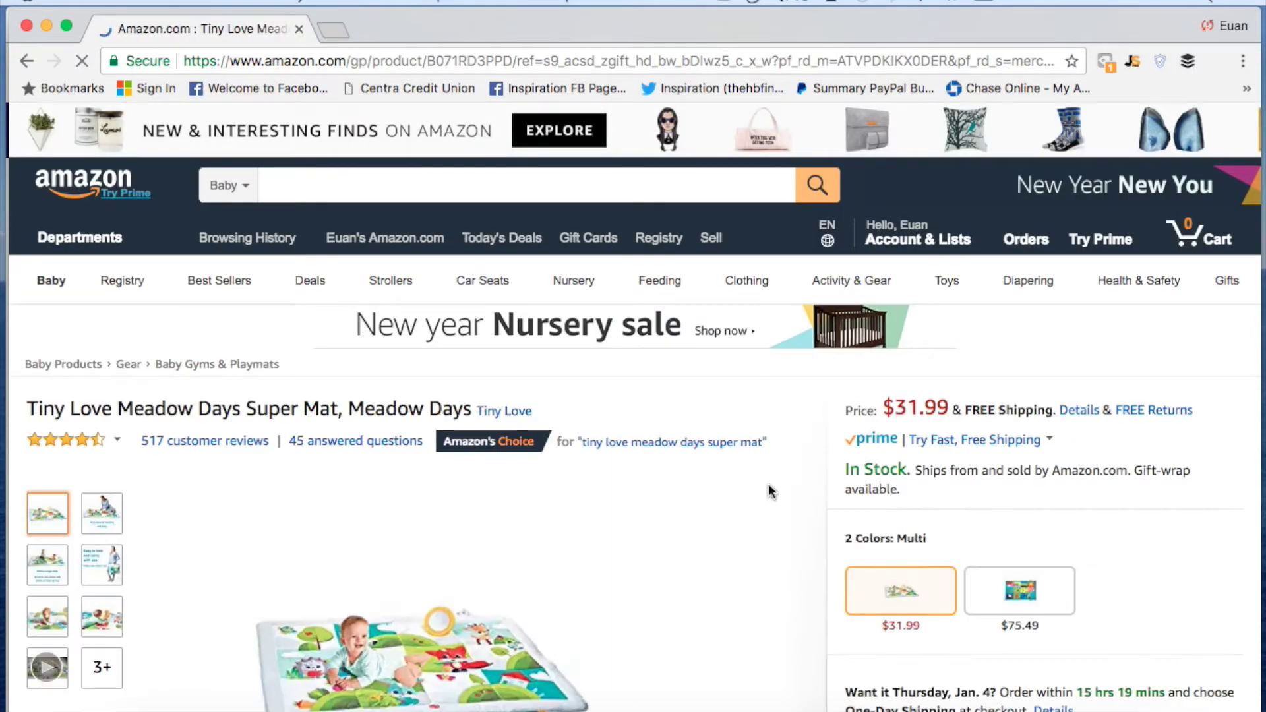
# Examine the Super Mat's price, product description, frequently bought together items, other sellers and sponsored related products.
pyautogui.scroll(-4, 769, 488)
pyautogui.scroll(-3, 769, 492)
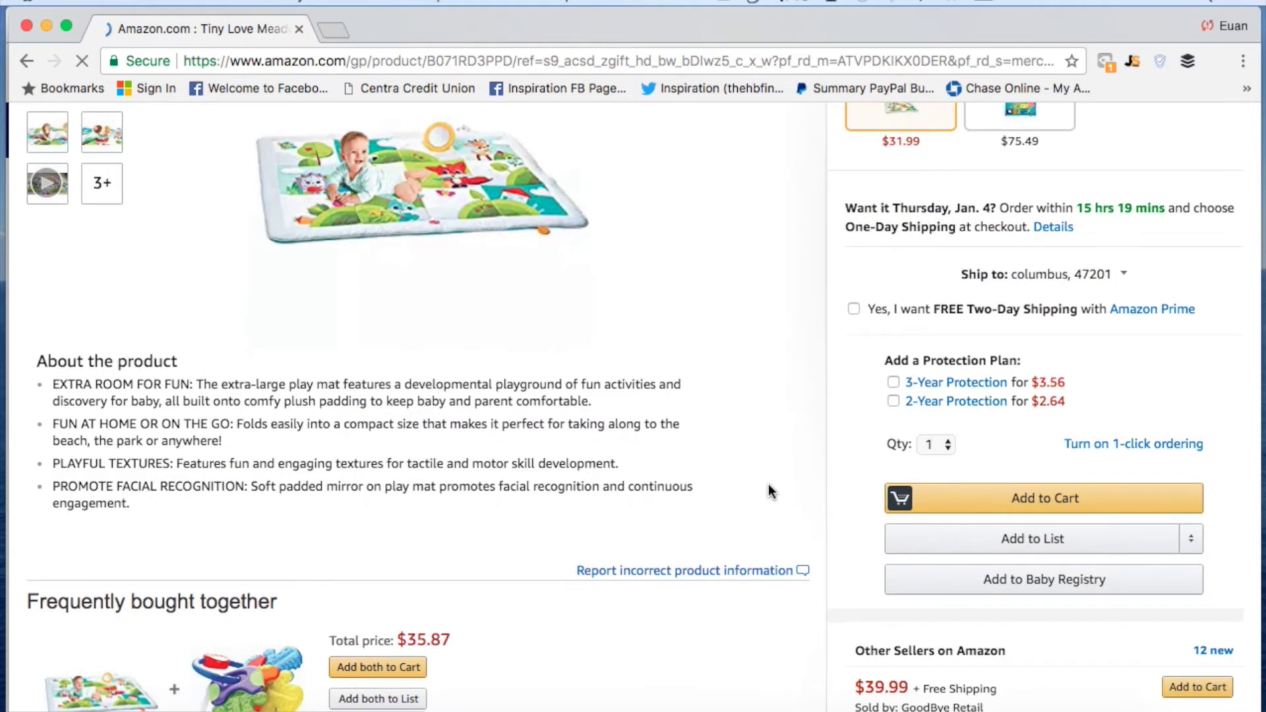
pyautogui.scroll(2, 769, 492)
pyautogui.scroll(1, 769, 491)
pyautogui.scroll(1, 769, 488)
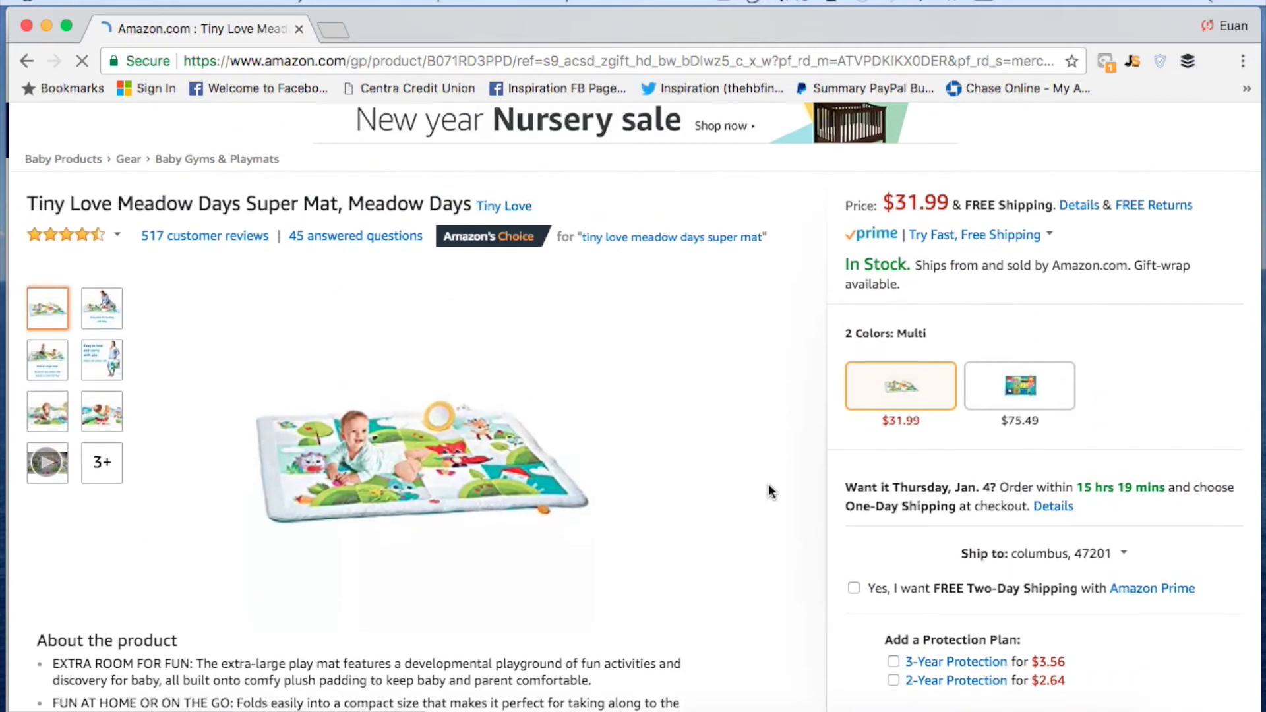
pyautogui.scroll(-2, 769, 488)
pyautogui.scroll(-7, 769, 488)
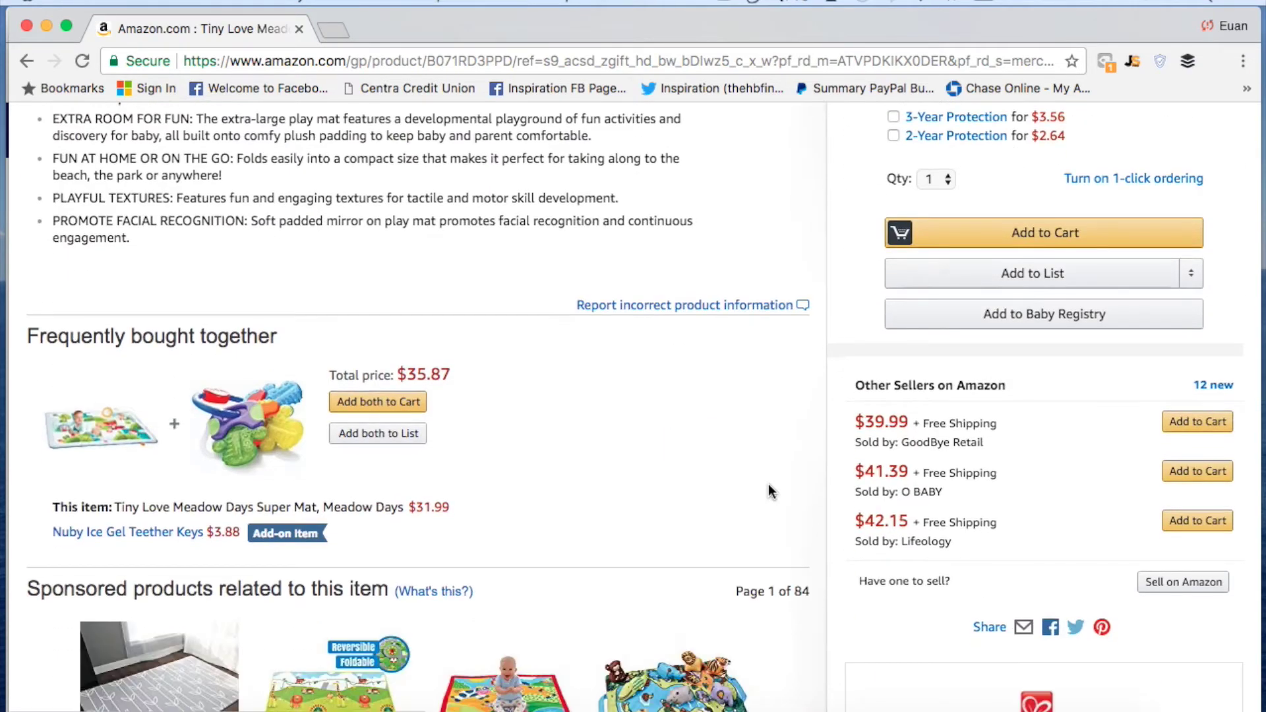
pyautogui.scroll(-6, 769, 488)
pyautogui.scroll(12, 769, 488)
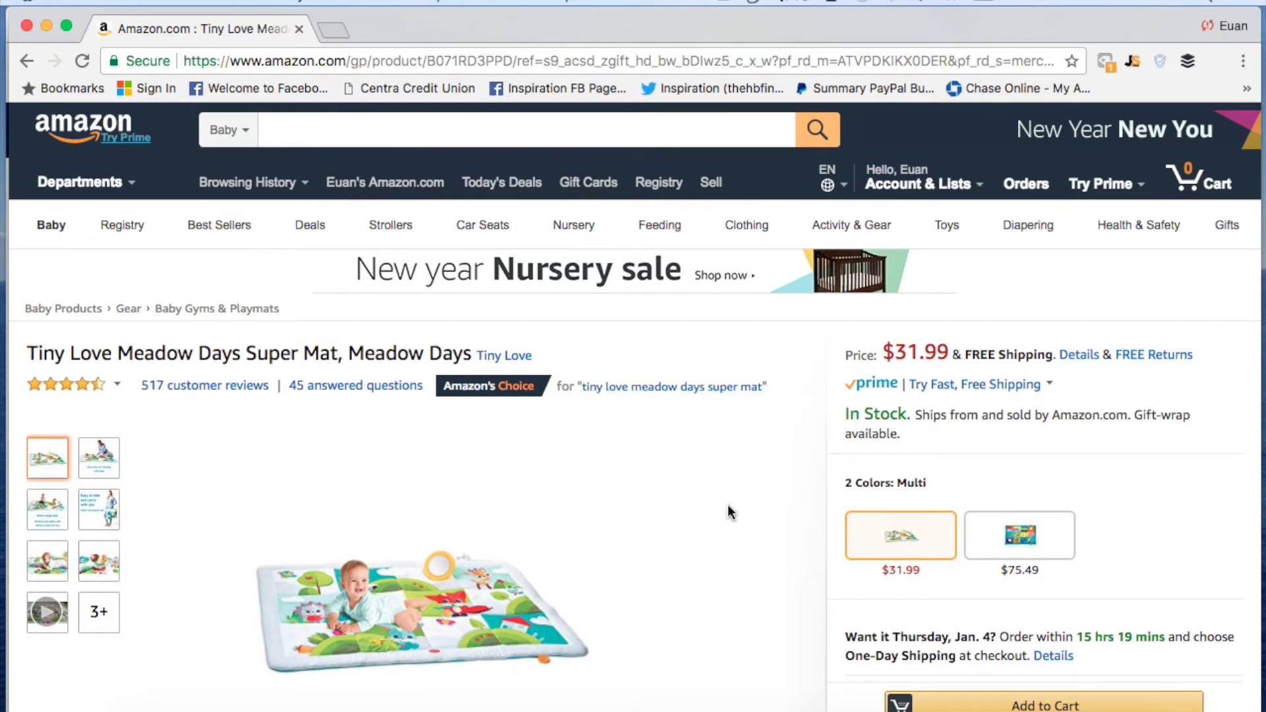
pyautogui.scroll(-2, 728, 512)
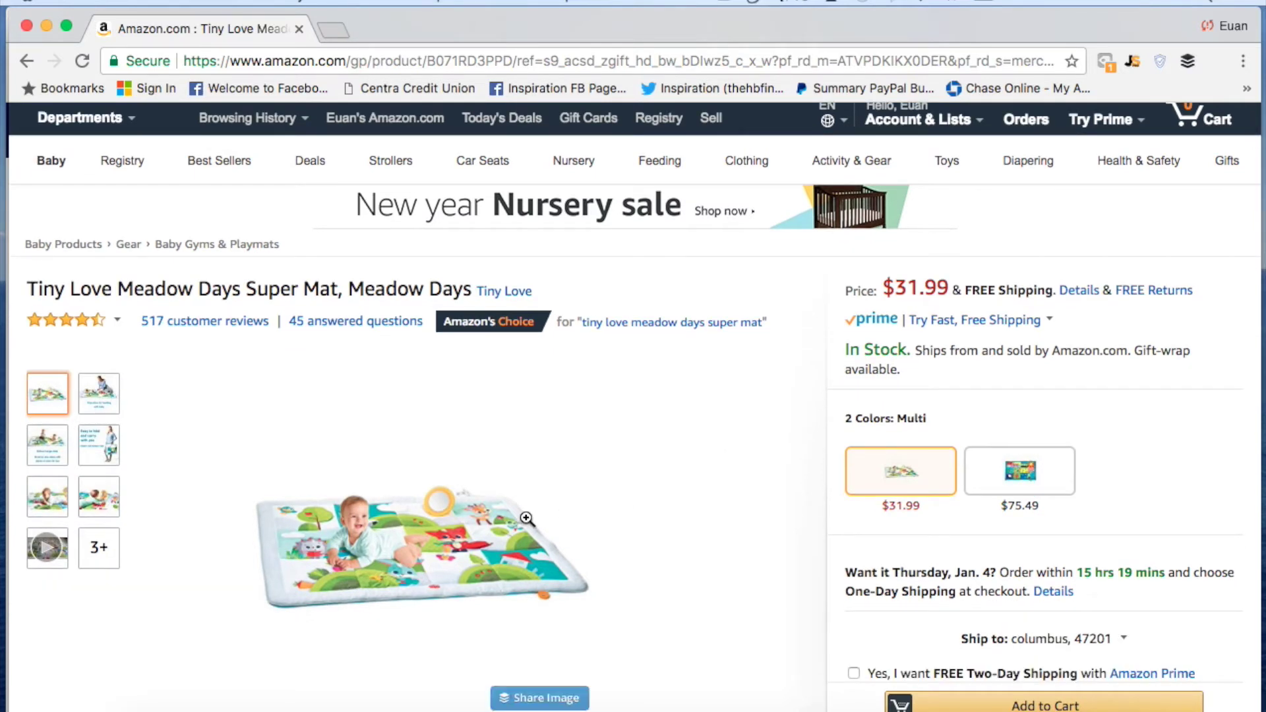
pyautogui.scroll(-2, 661, 491)
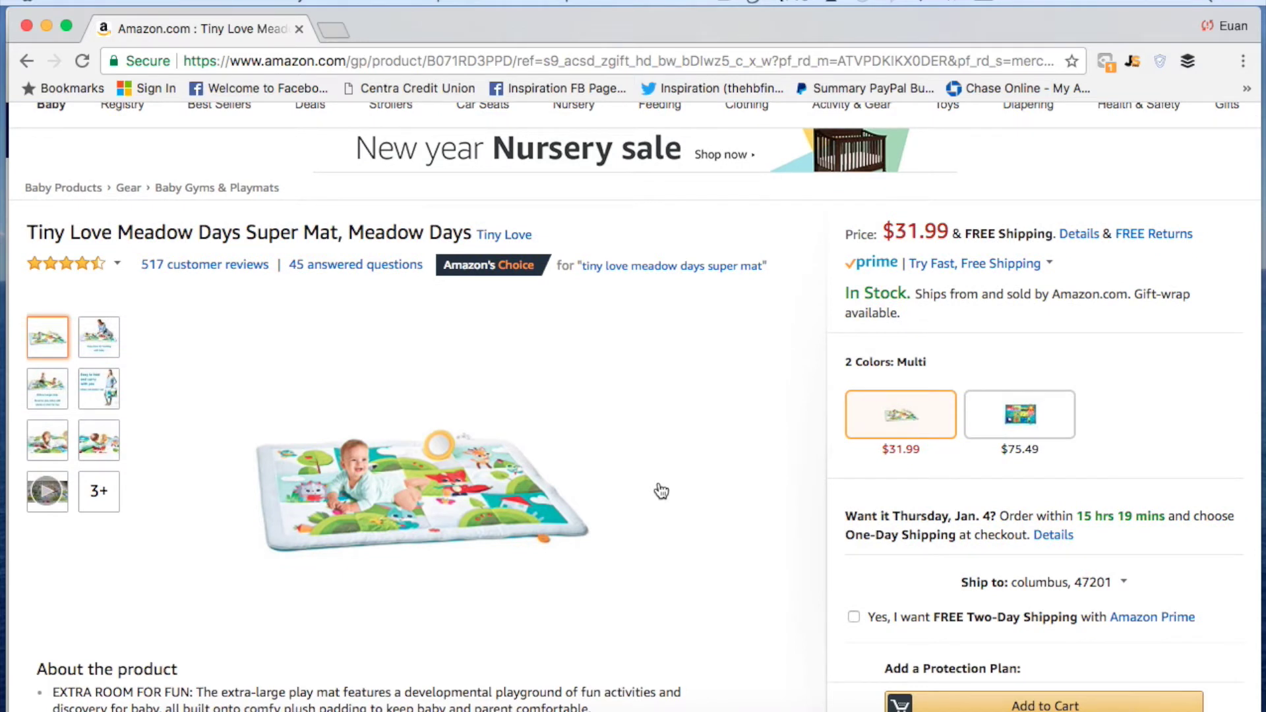
# Open the Tiny Love brand page from the Super Mat's product page, return to the product, and open the brand page again.
pyautogui.click(514, 236)
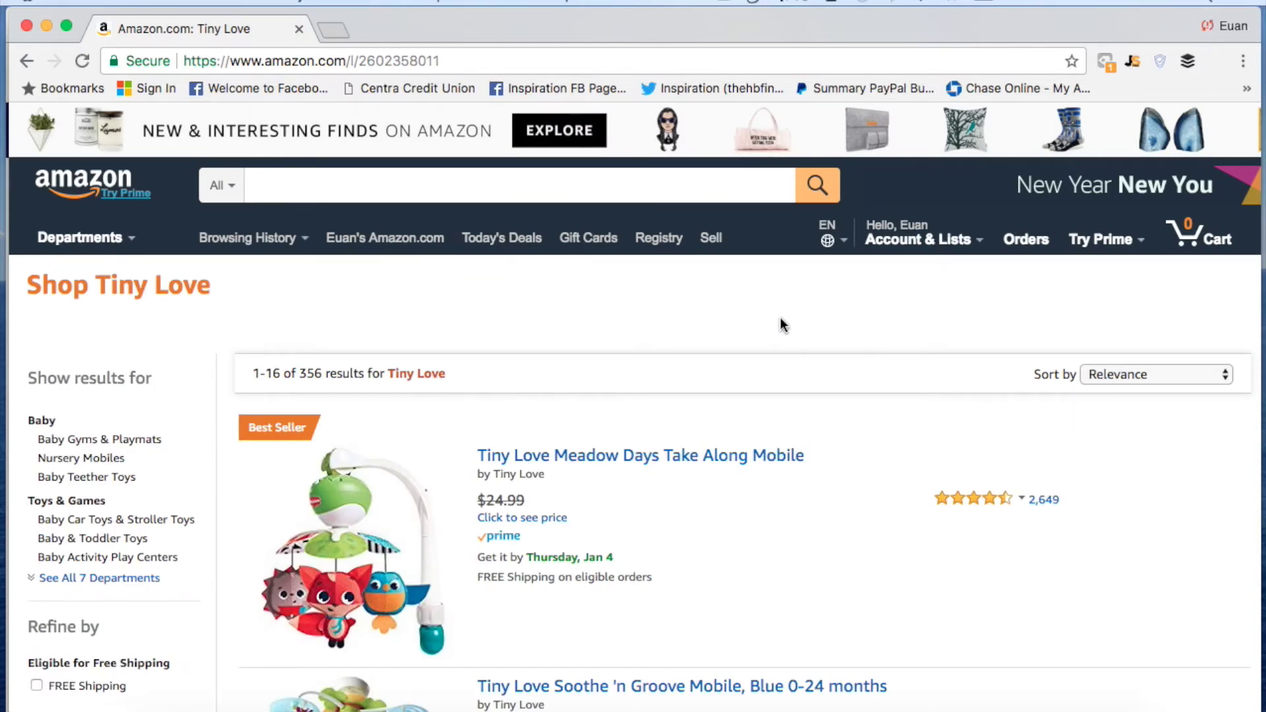
pyautogui.scroll(-3, 780, 319)
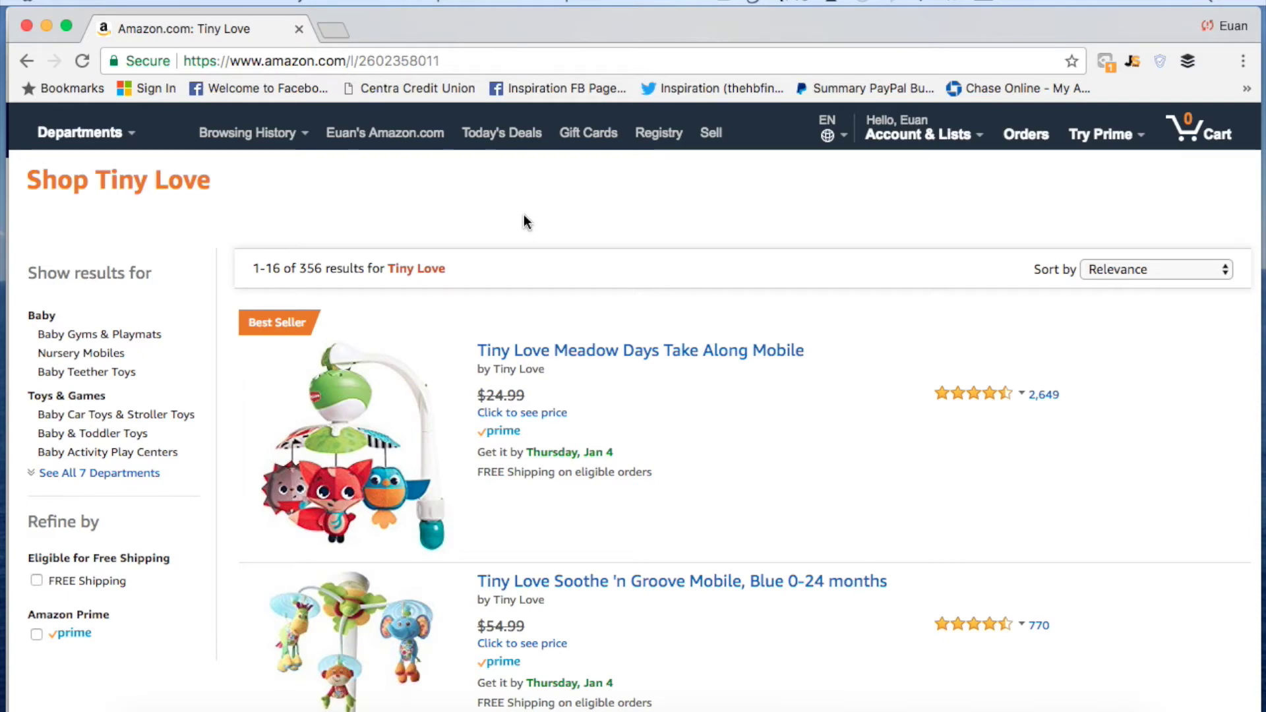
pyautogui.click(33, 59)
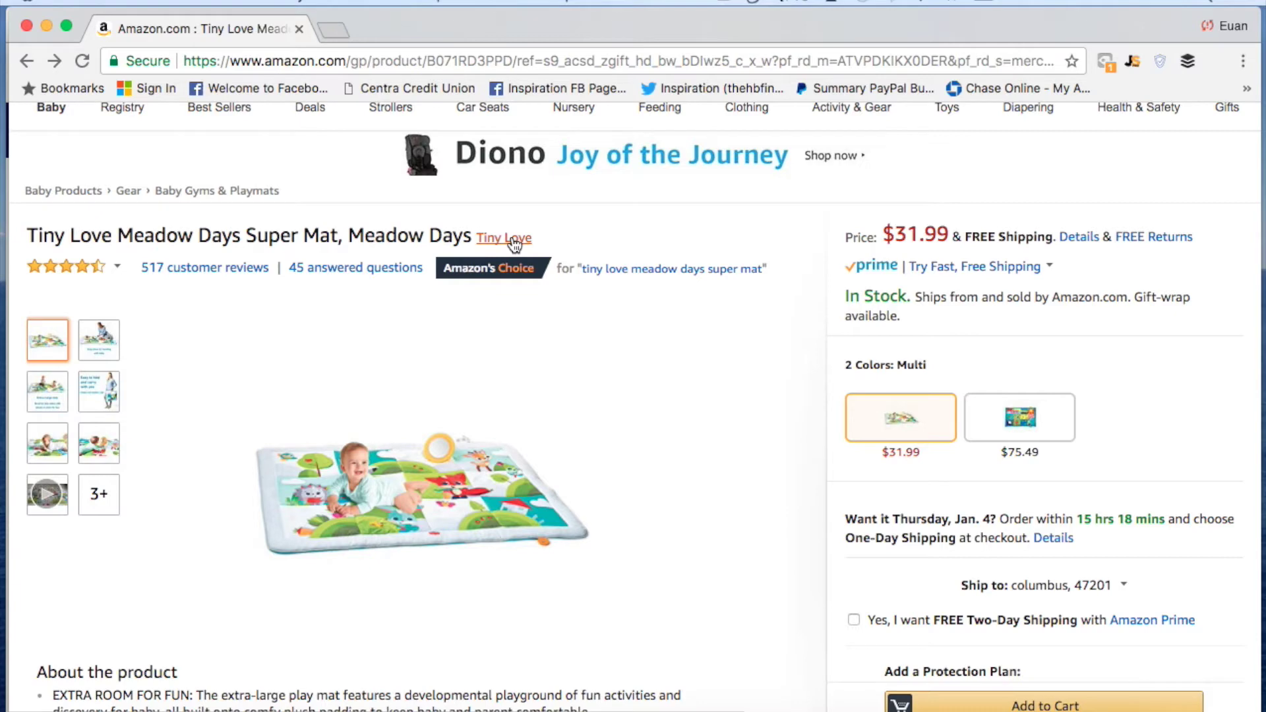
pyautogui.click(515, 241)
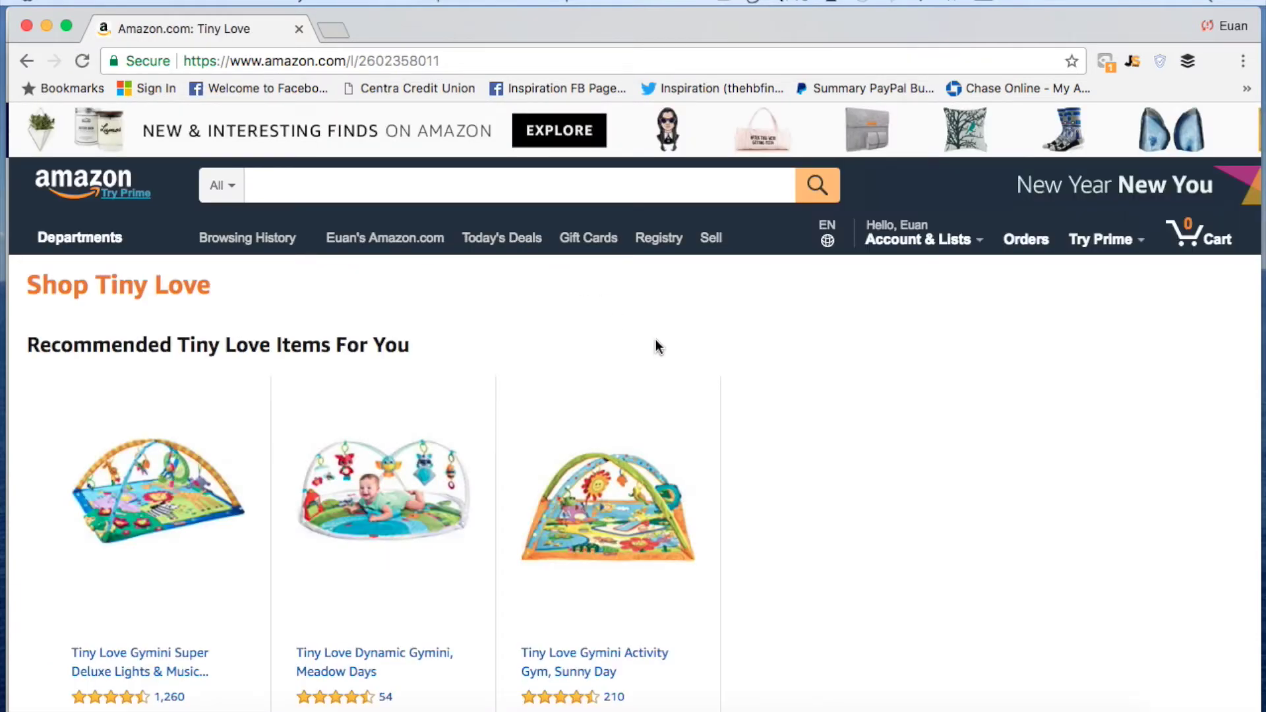
# Examine the recommended Tiny Love items and the first page of brand results, checking product types, prices and review counts.
pyautogui.scroll(-3, 798, 414)
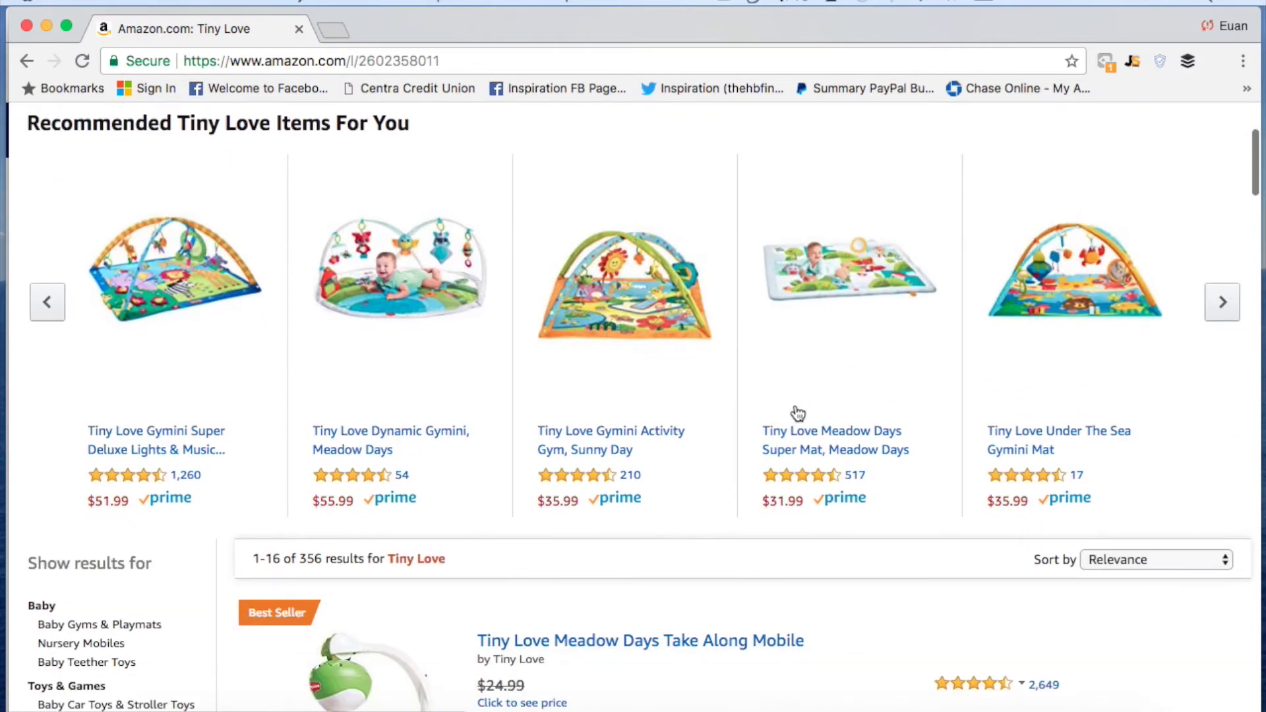
pyautogui.scroll(-8, 798, 413)
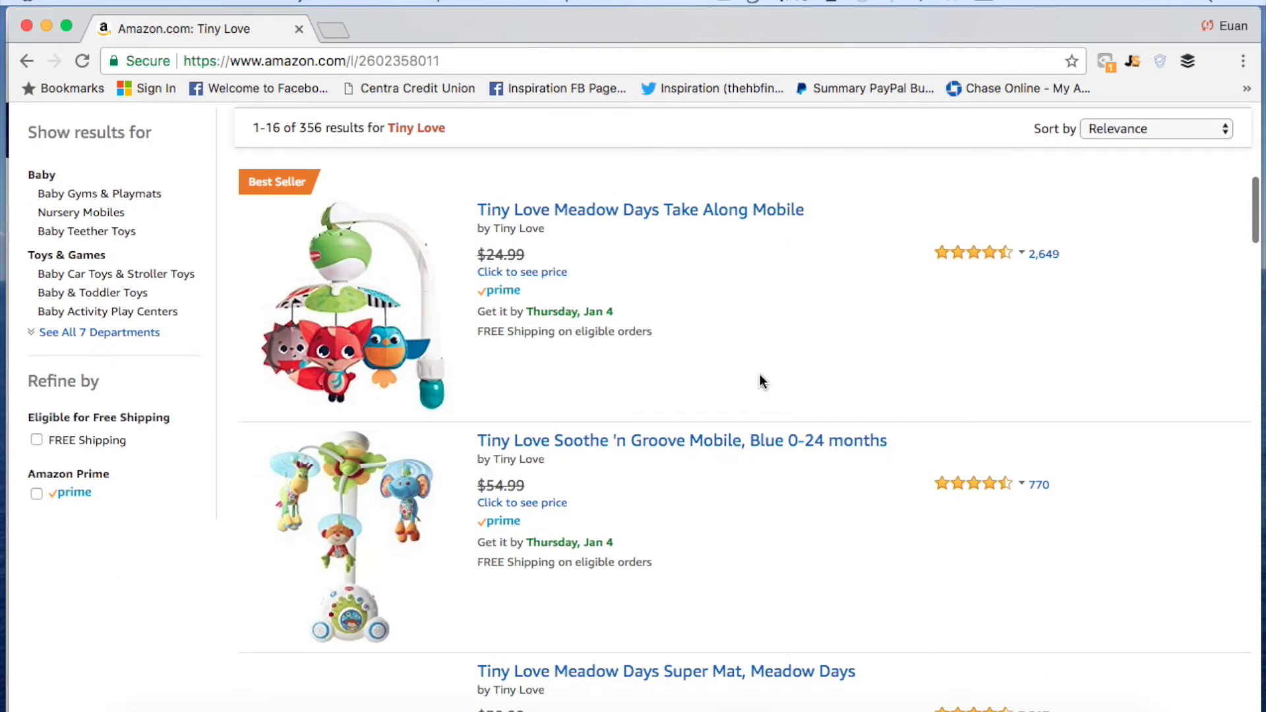
pyautogui.scroll(-15, 760, 376)
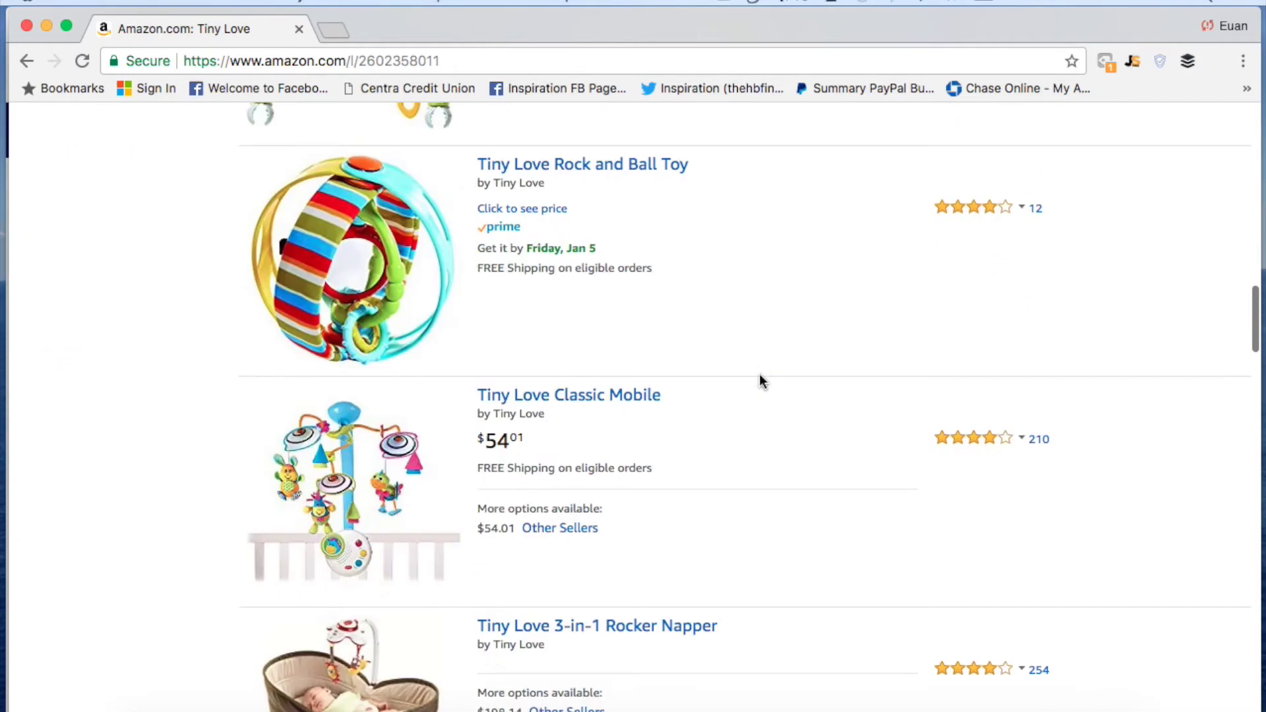
pyautogui.scroll(-18, 763, 381)
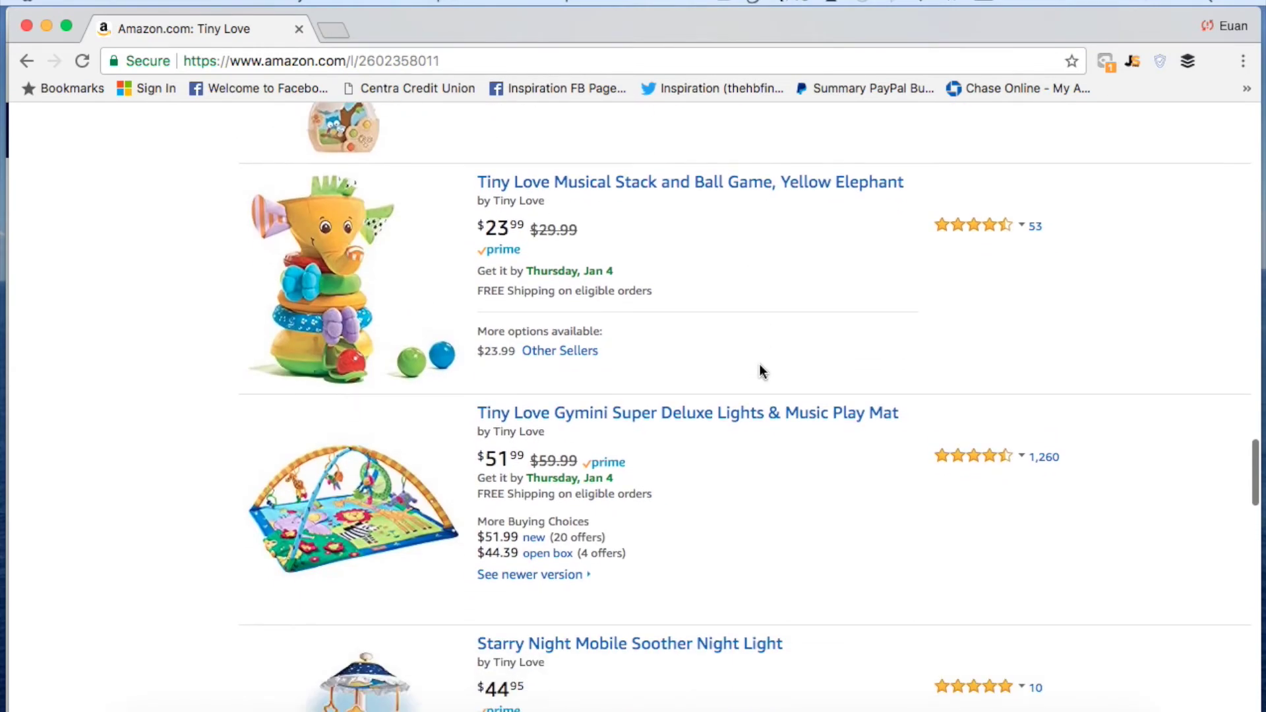
pyautogui.scroll(-11, 763, 371)
pyautogui.scroll(8, 763, 371)
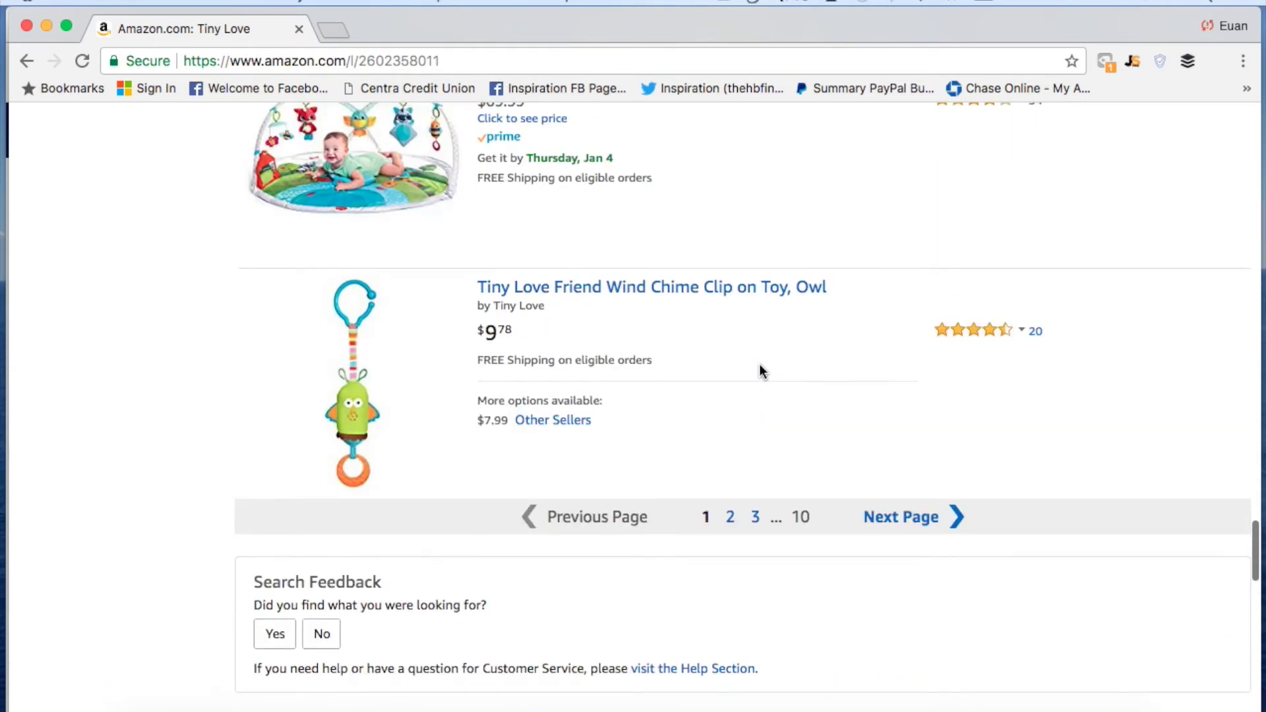
pyautogui.scroll(-1, 759, 370)
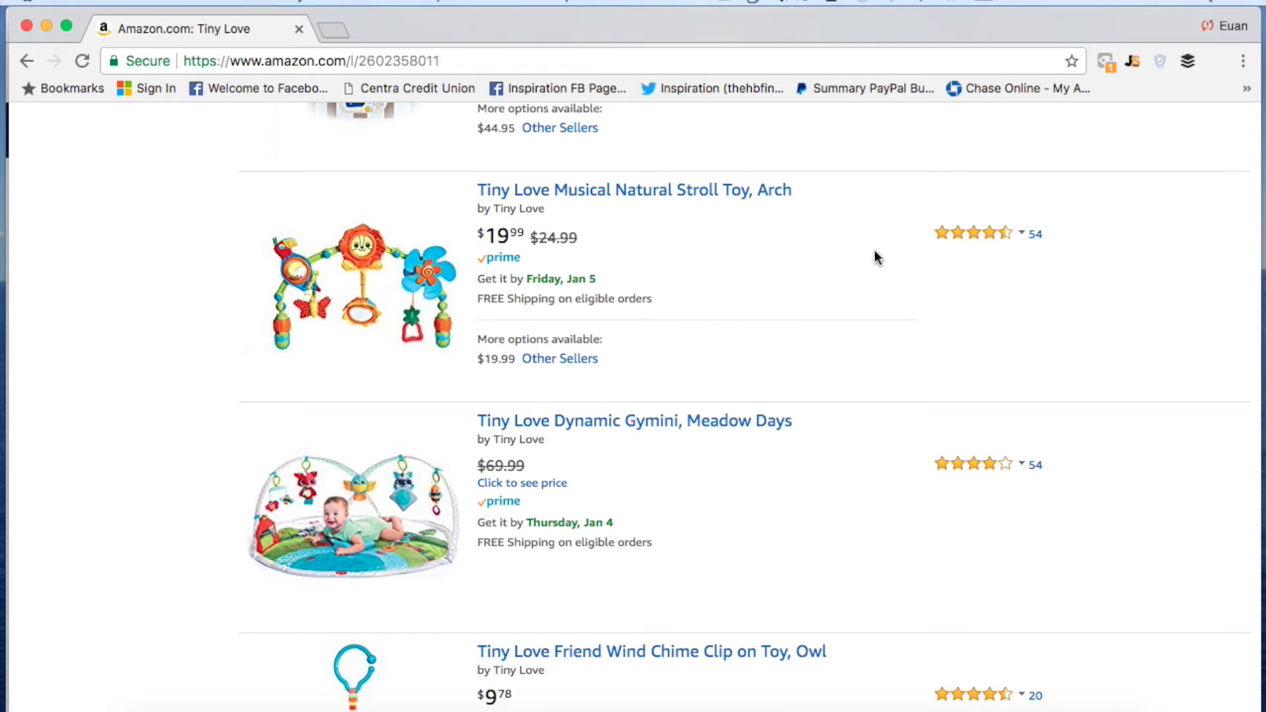
pyautogui.scroll(7, 876, 256)
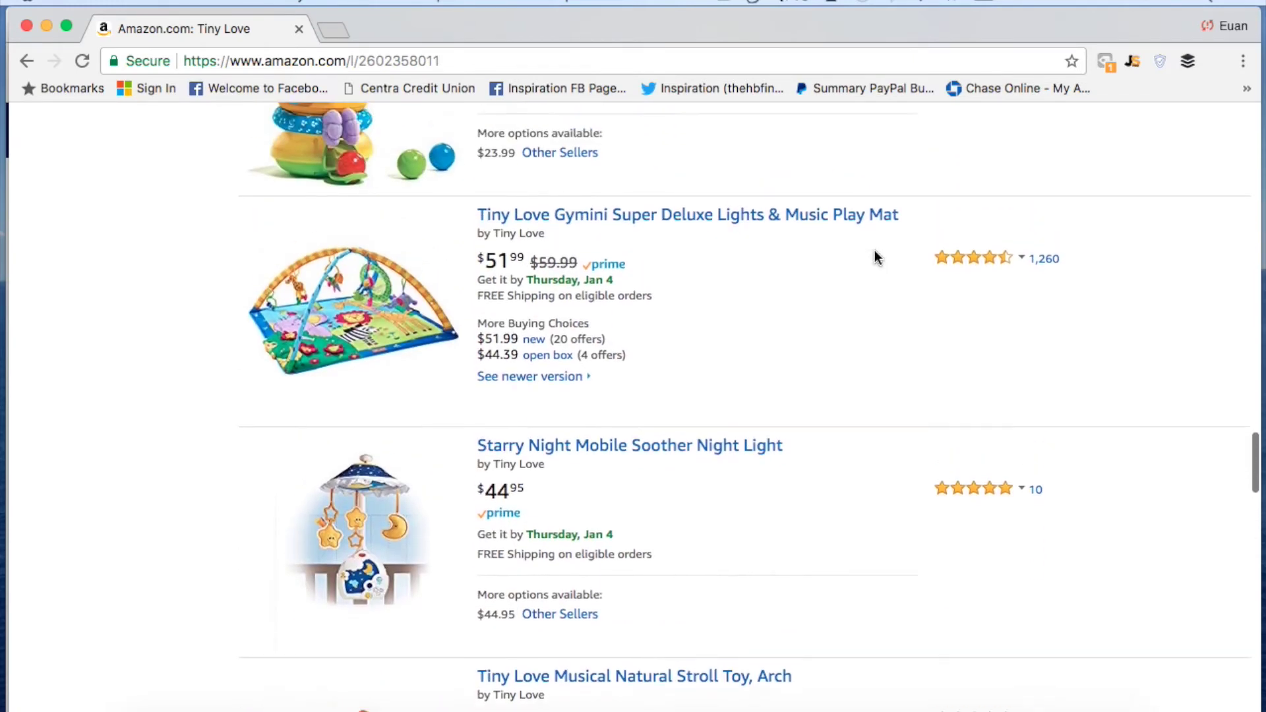
pyautogui.scroll(20, 876, 255)
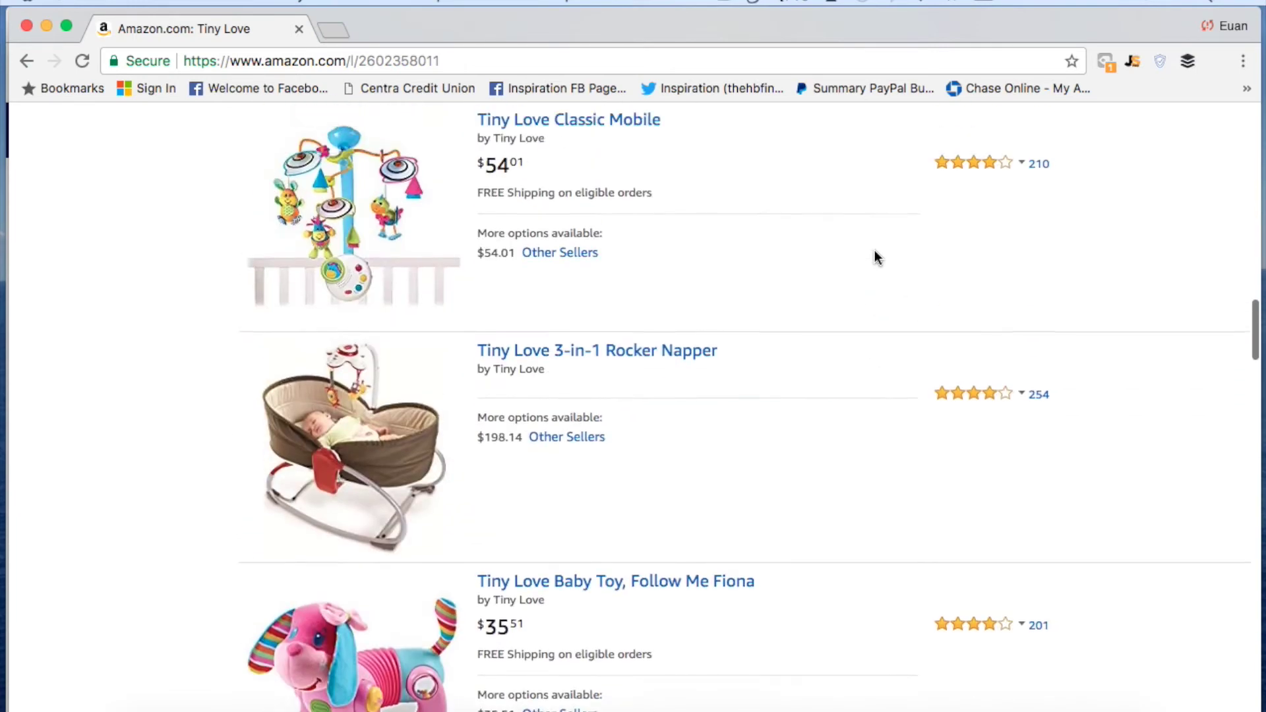
pyautogui.scroll(11, 876, 256)
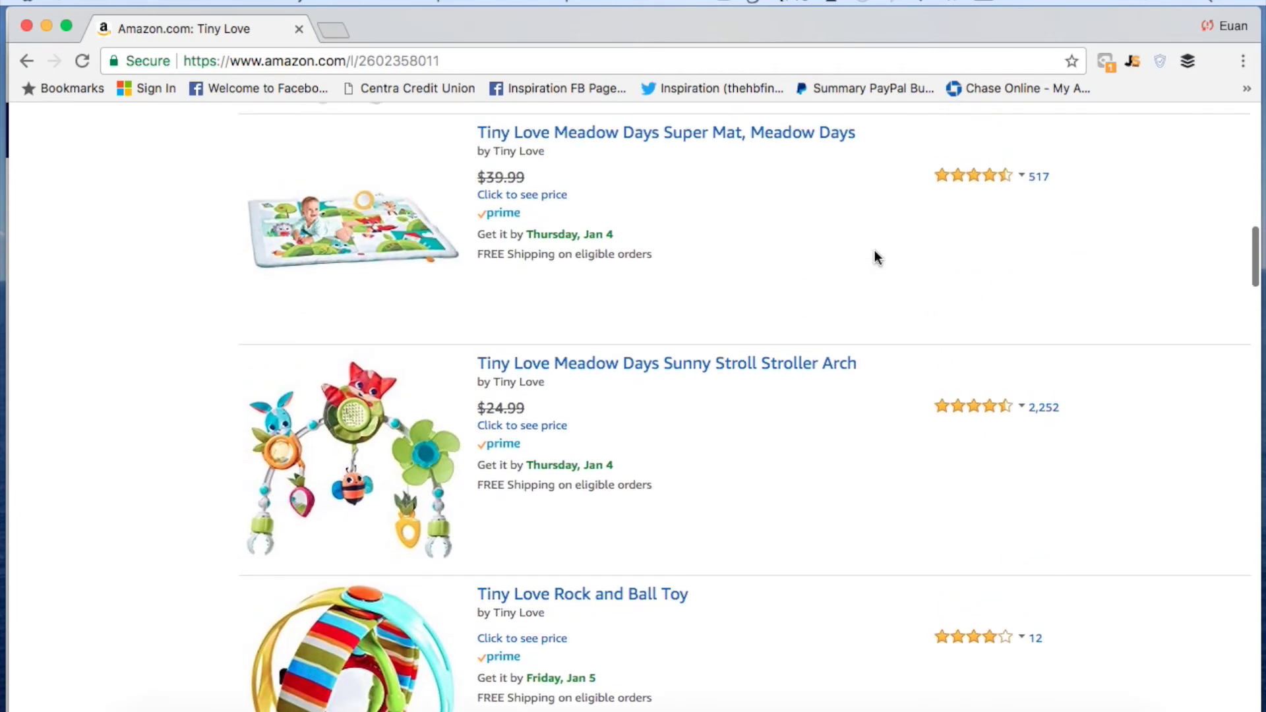
pyautogui.scroll(7, 876, 253)
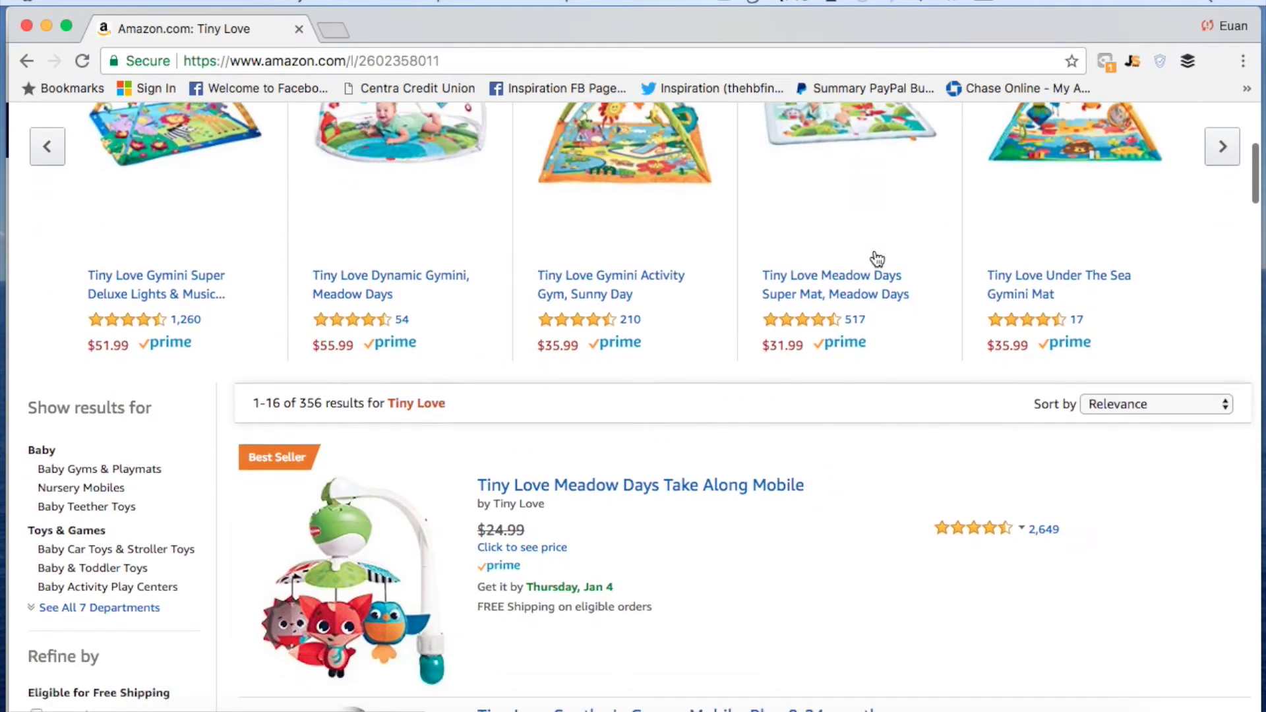
# Compare the top Tiny Love results and open the product page of the best-selling Tiny Love Meadow Days Take Along Mobile.
pyautogui.scroll(-4, 966, 495)
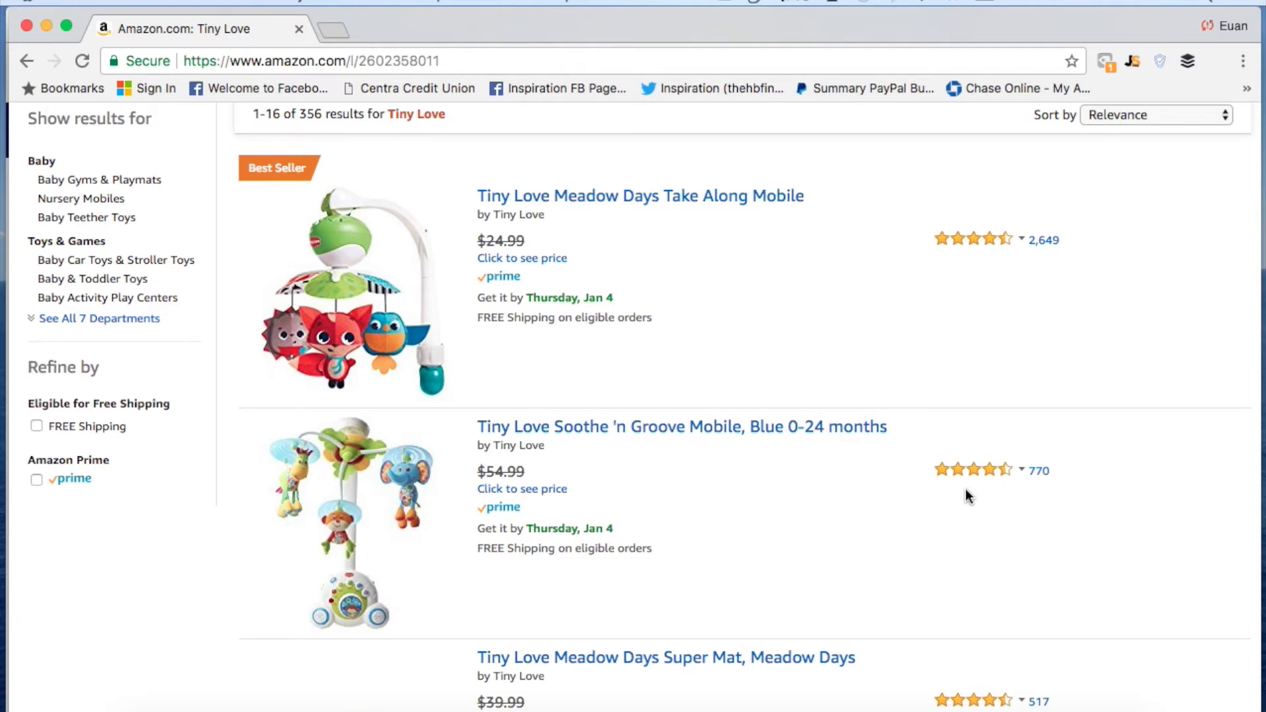
pyautogui.scroll(3, 584, 461)
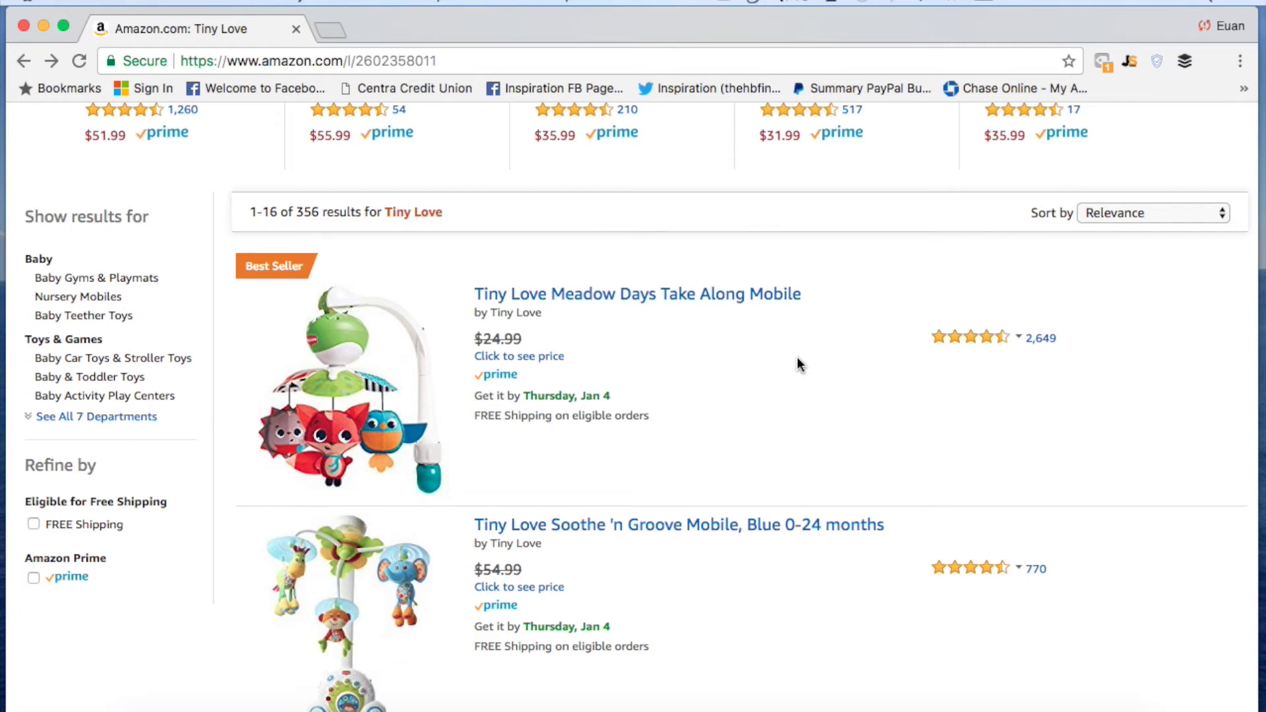
pyautogui.scroll(-2, 797, 364)
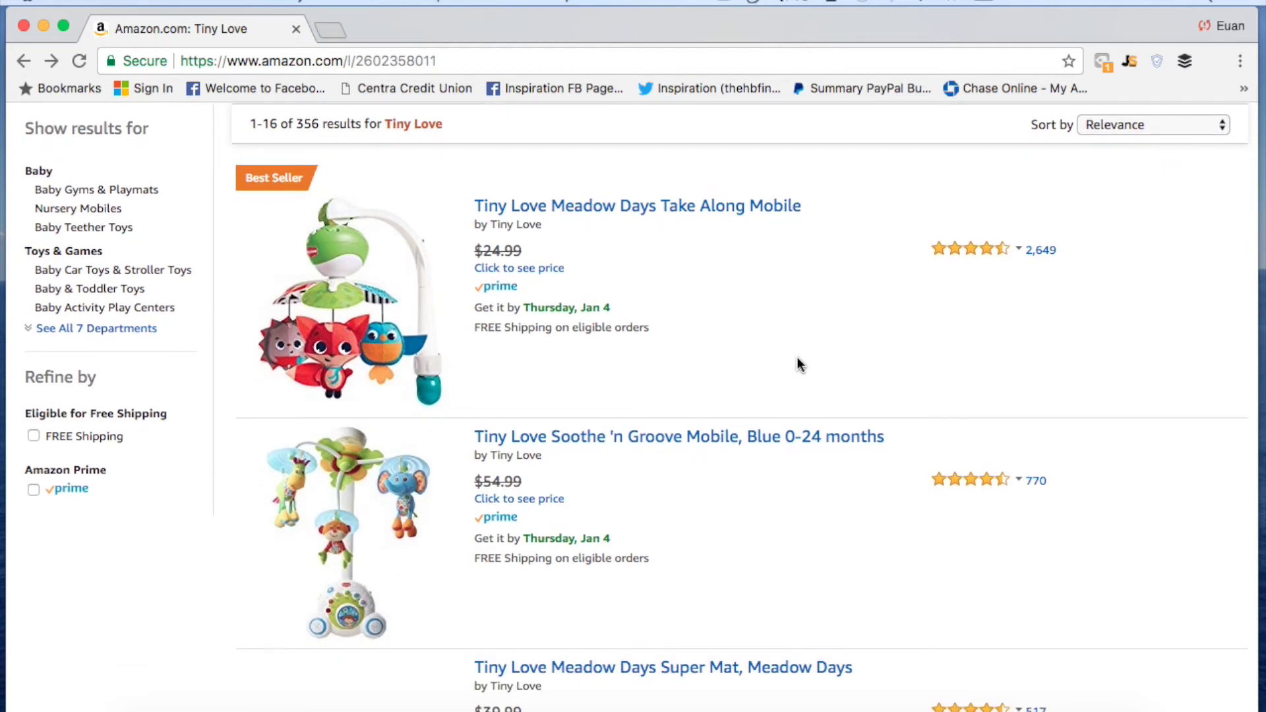
pyautogui.scroll(-13, 797, 360)
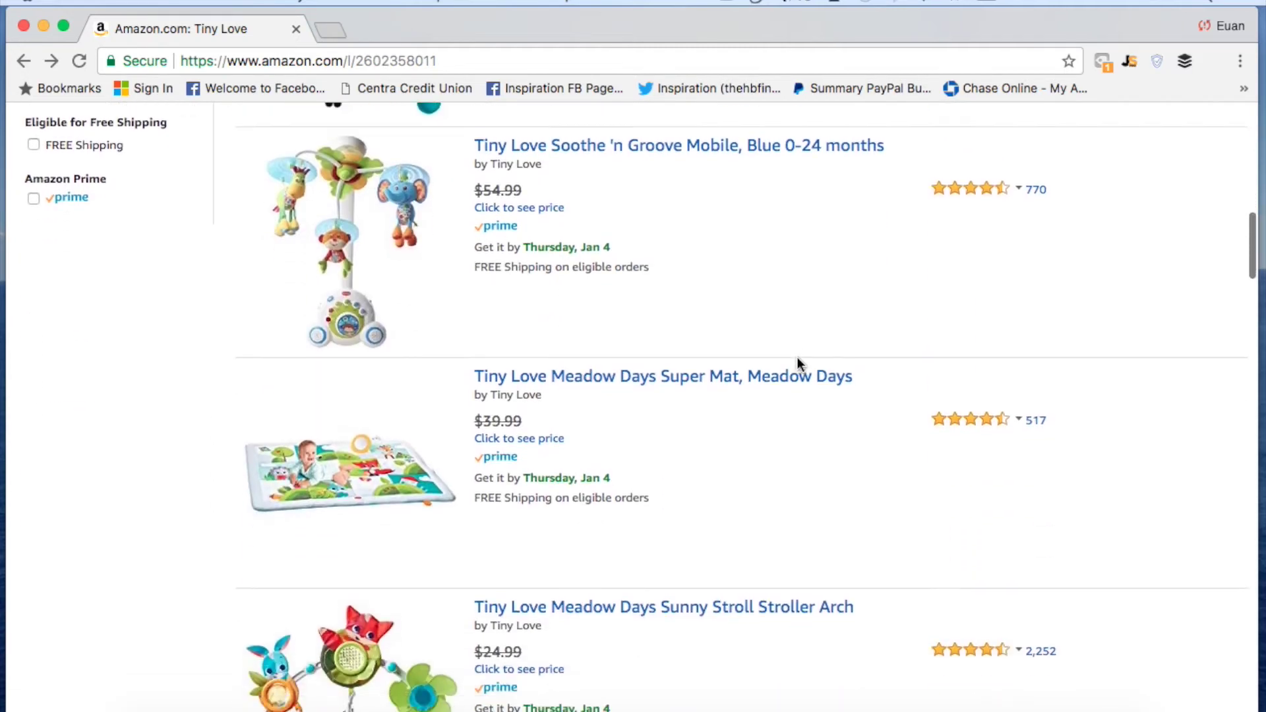
pyautogui.scroll(2, 797, 364)
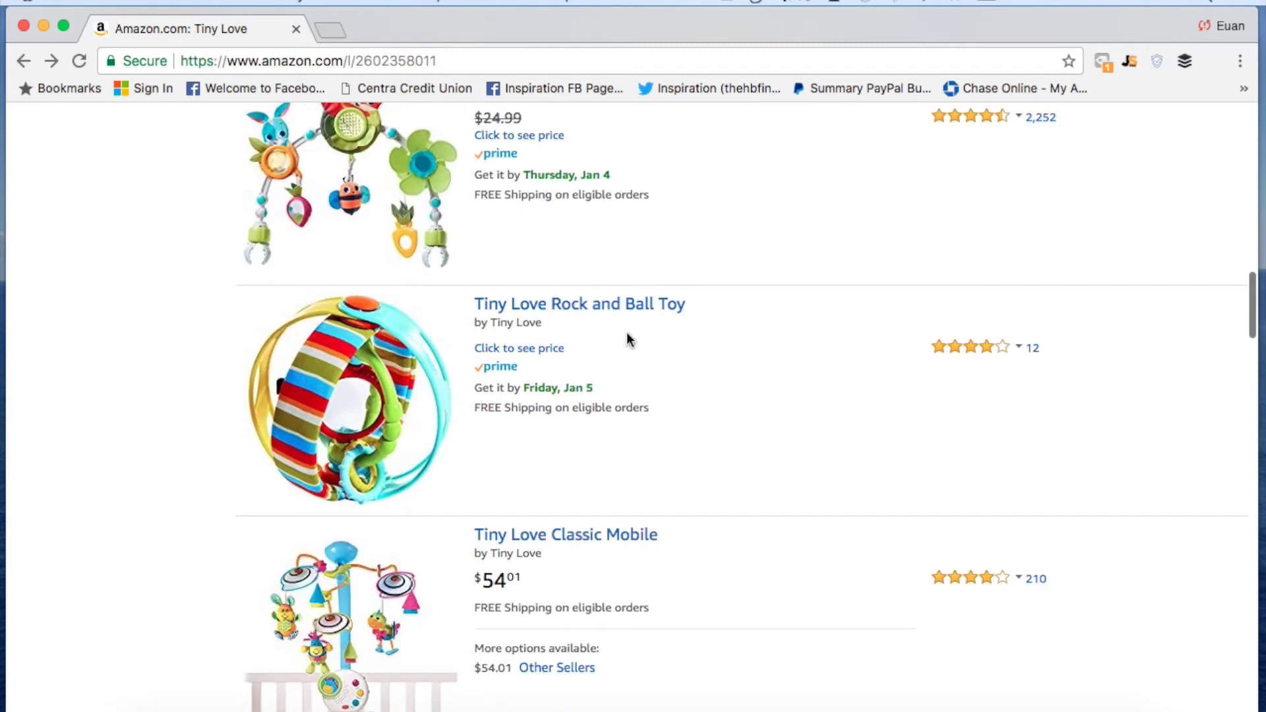
pyautogui.scroll(3, 692, 253)
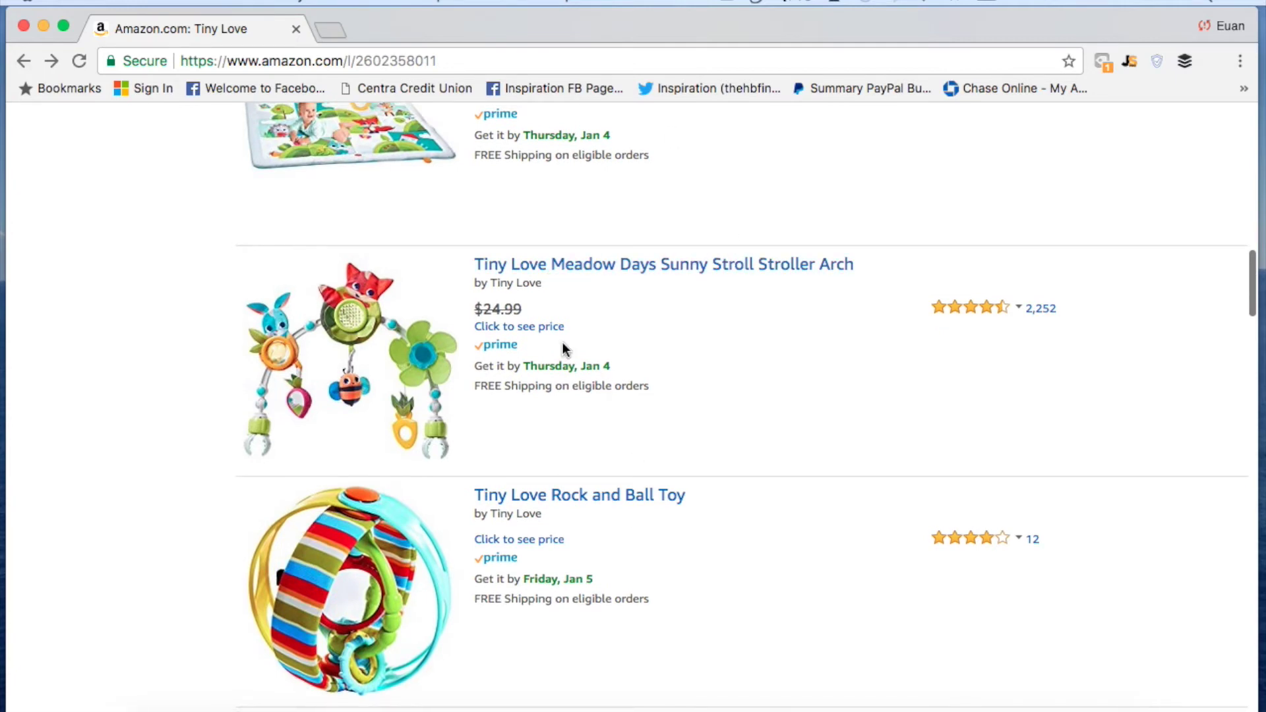
pyautogui.scroll(9, 635, 512)
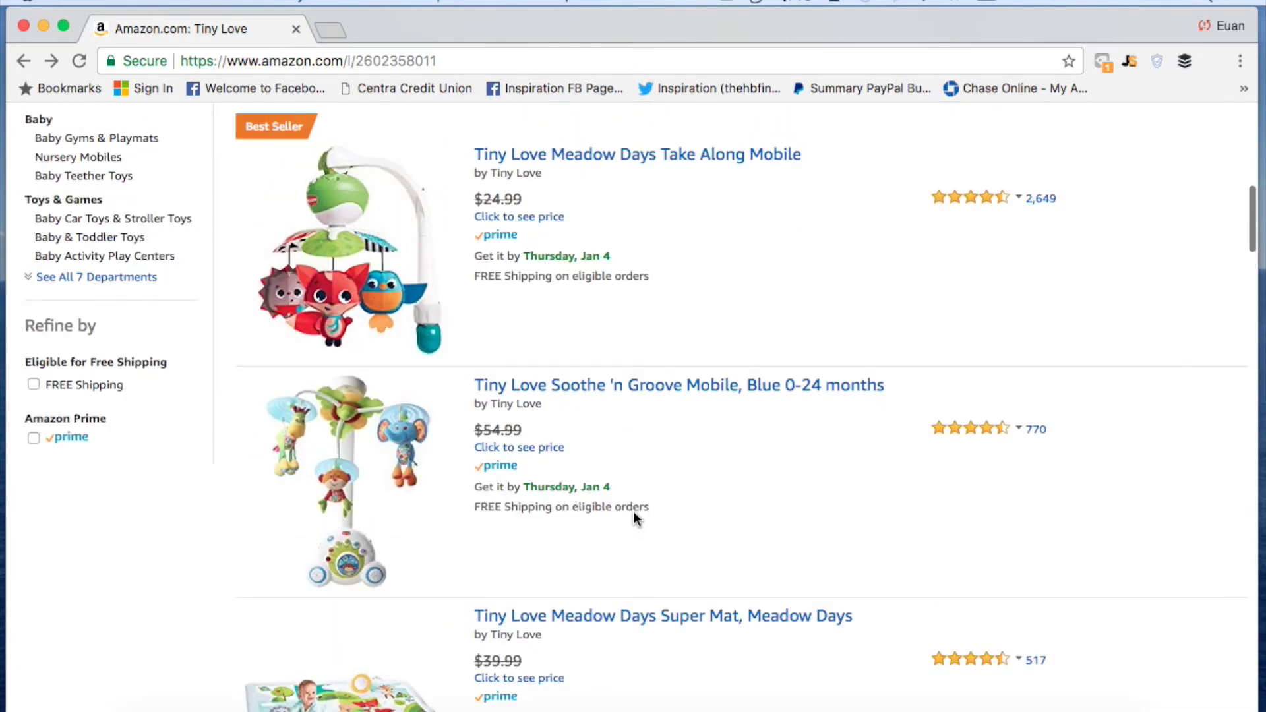
pyautogui.scroll(3, 634, 519)
pyautogui.click(691, 322)
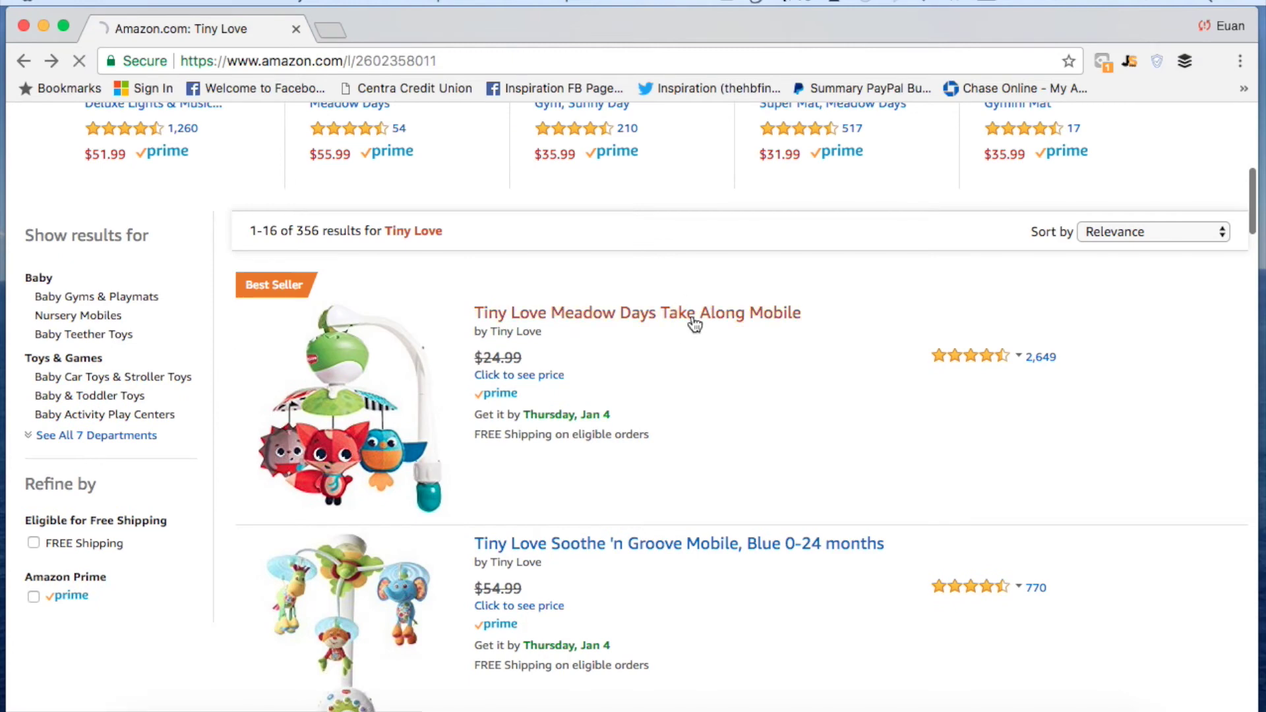
# Look over the Take Along Mobile's reviews, price and product description, and set the search scope to All Departments.
pyautogui.scroll(-1, 660, 475)
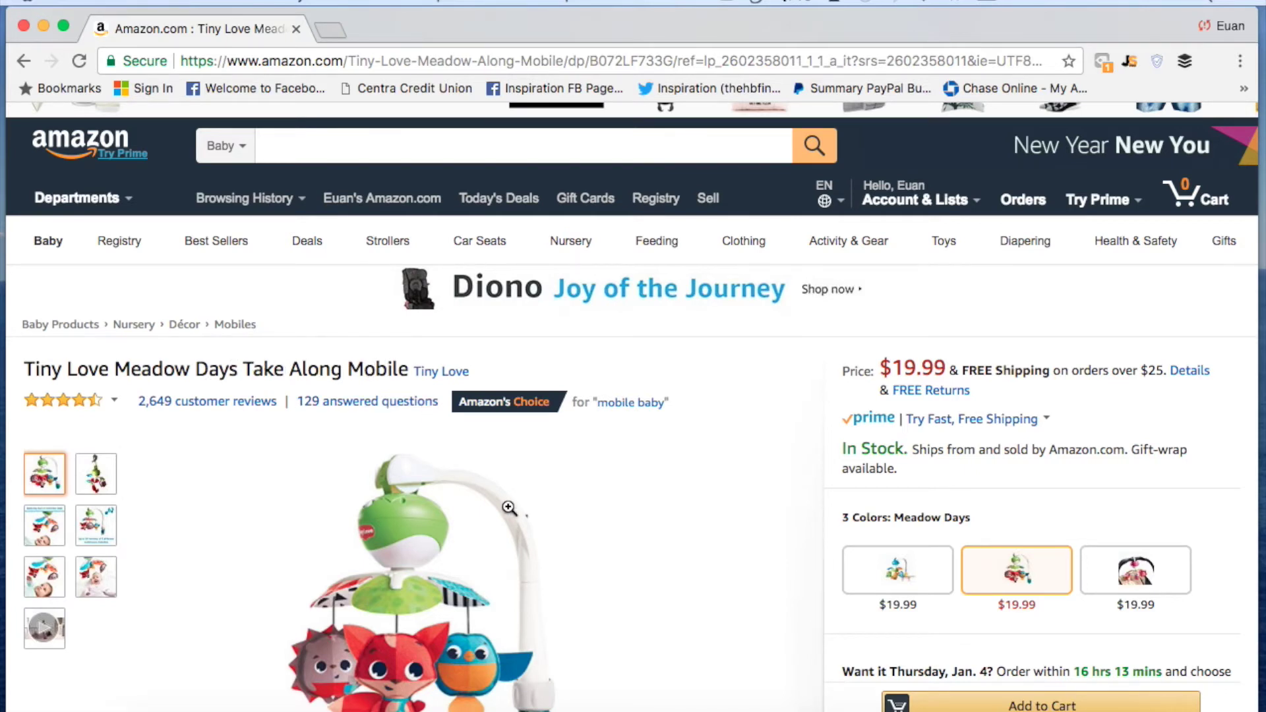
pyautogui.scroll(-3, 510, 508)
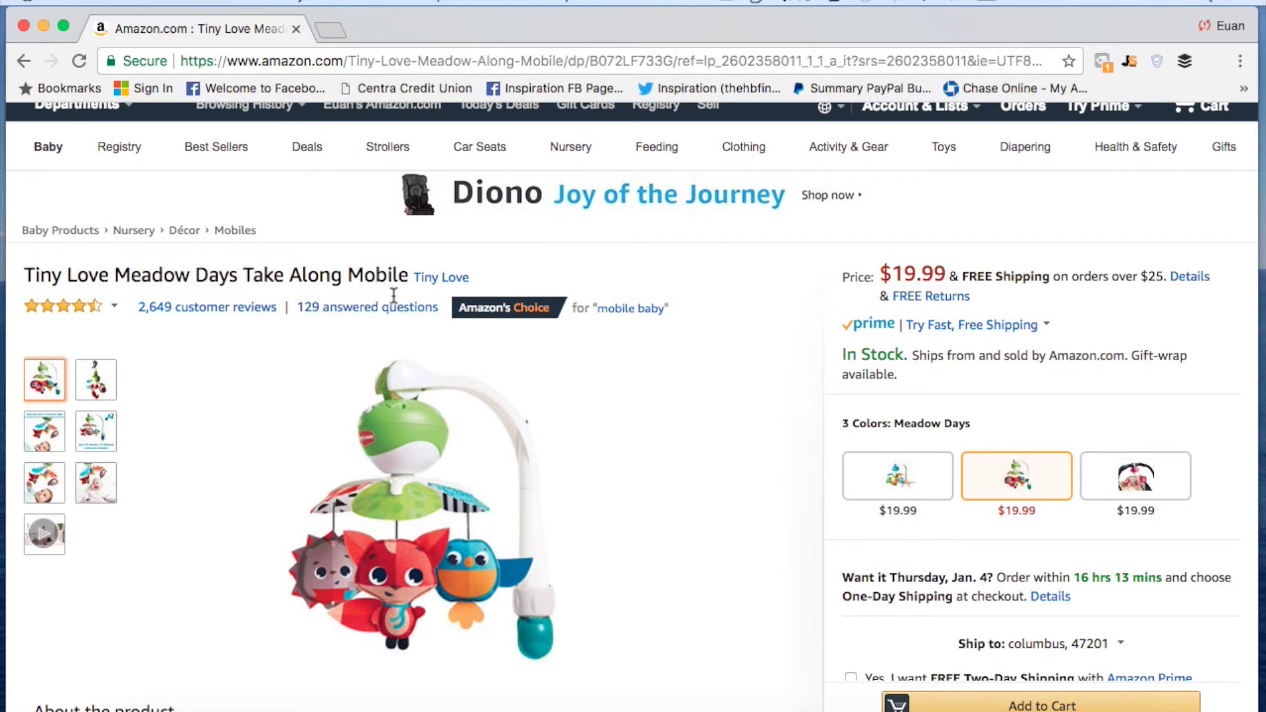
pyautogui.scroll(-3, 559, 528)
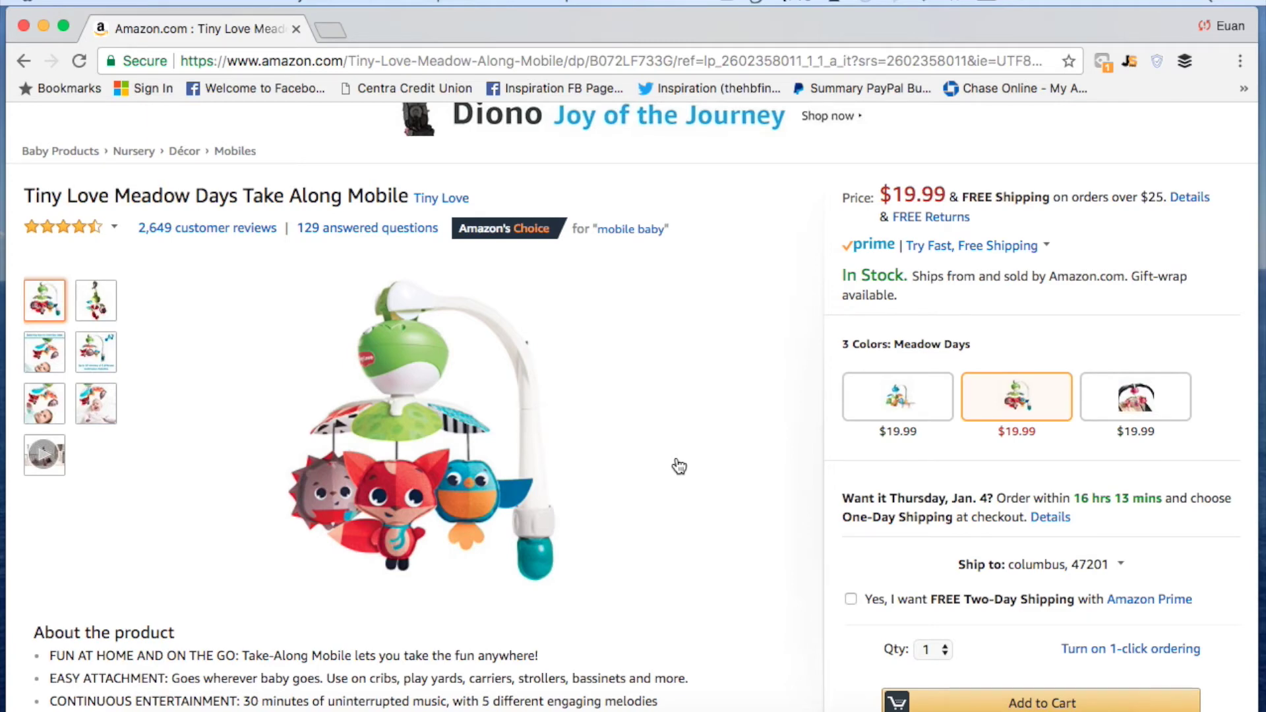
pyautogui.scroll(5, 679, 467)
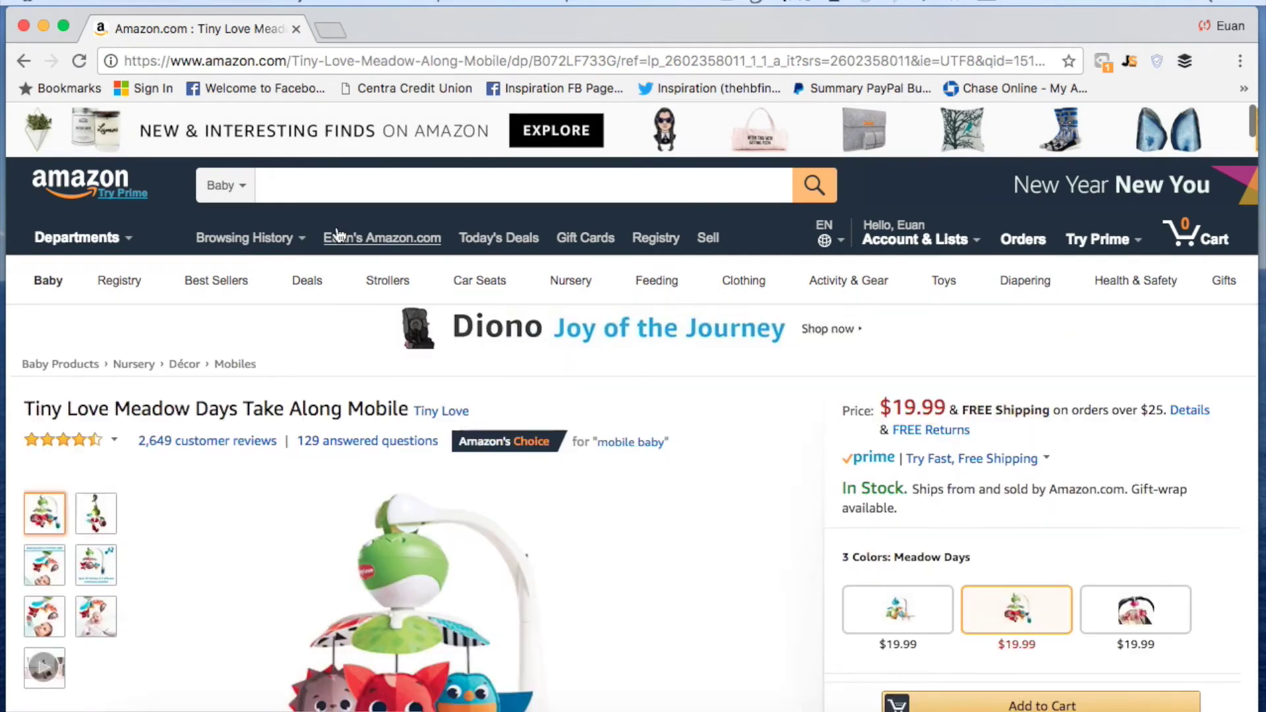
pyautogui.click(247, 186)
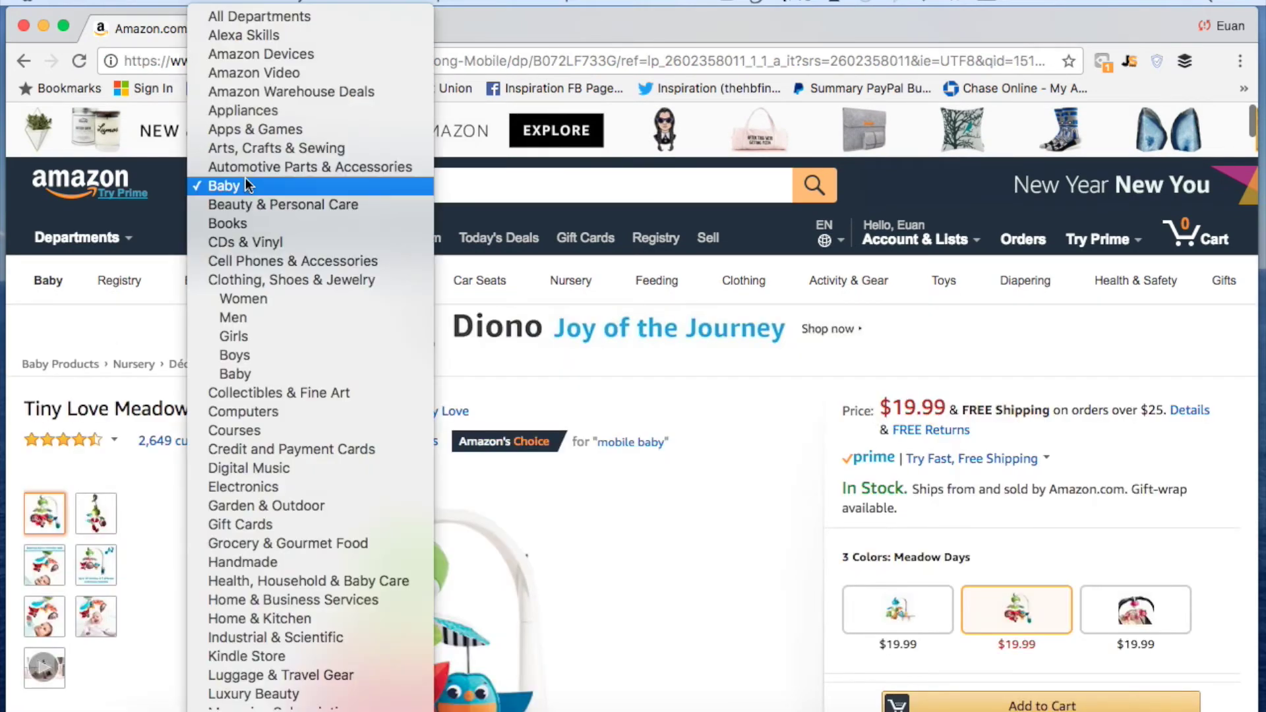
pyautogui.click(277, 16)
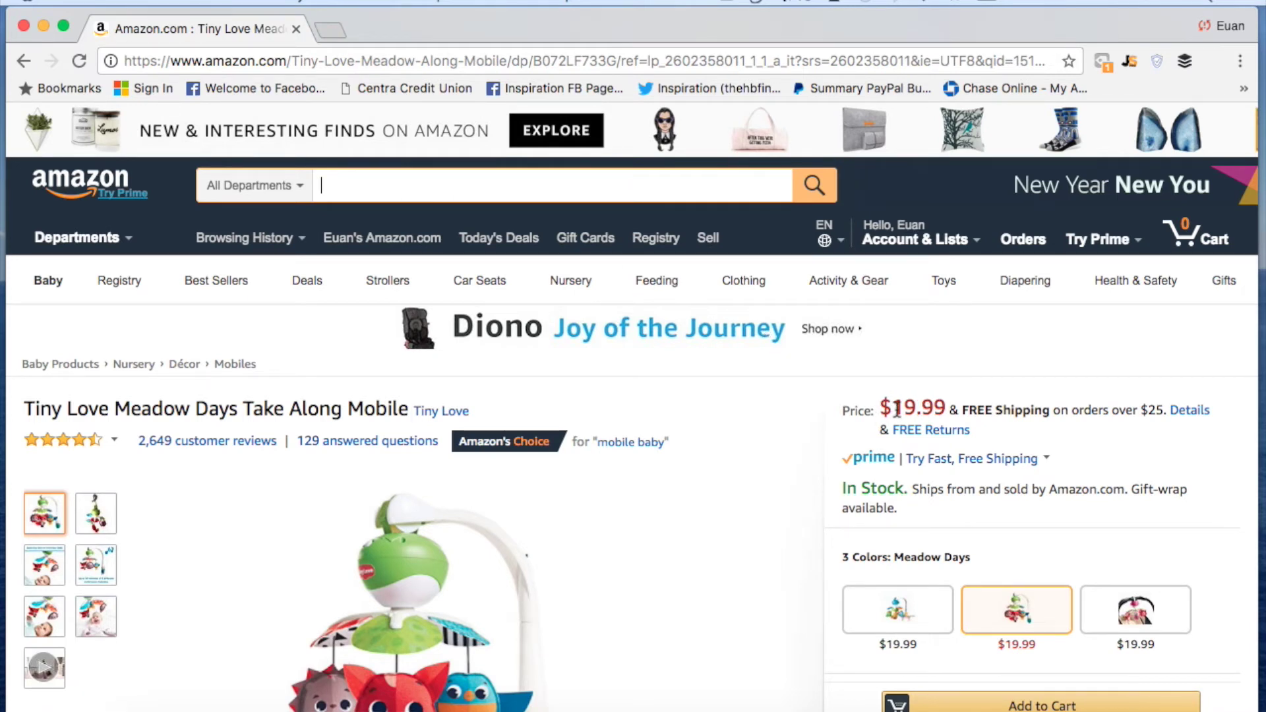
pyautogui.scroll(-2, 763, 430)
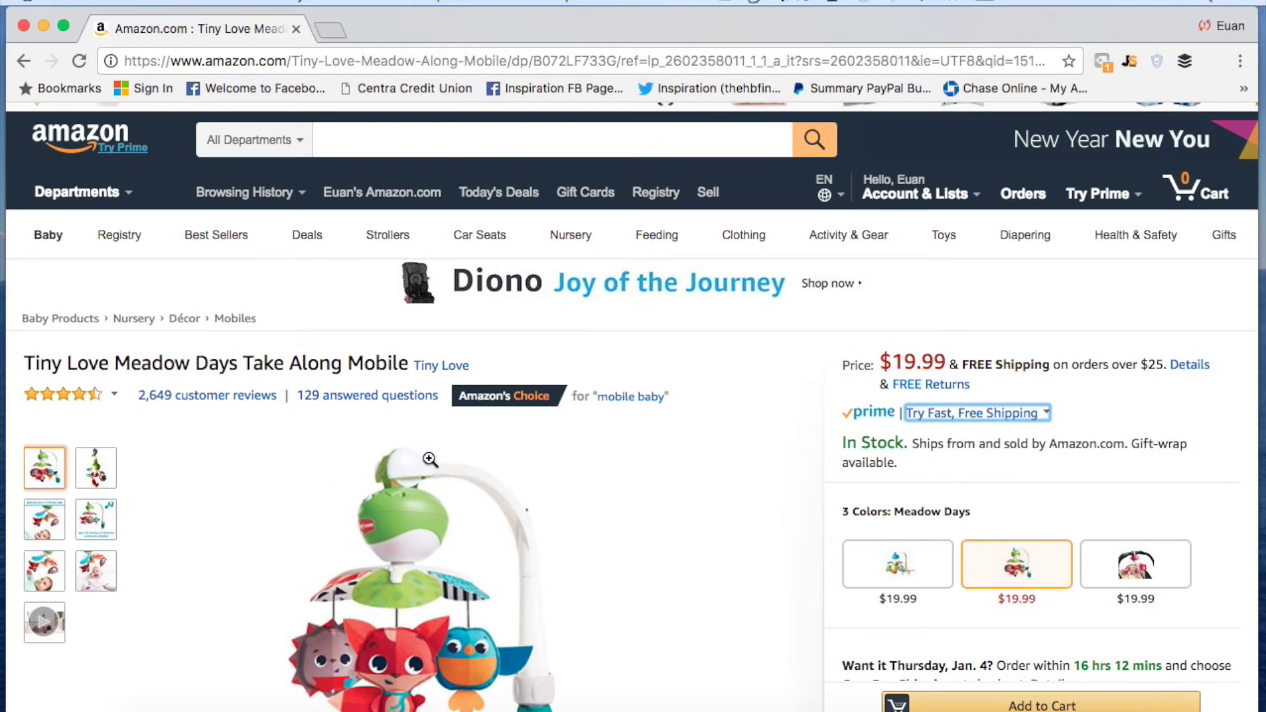
# Search All Departments for "baby mobile".
pyautogui.scroll(-5, 640, 517)
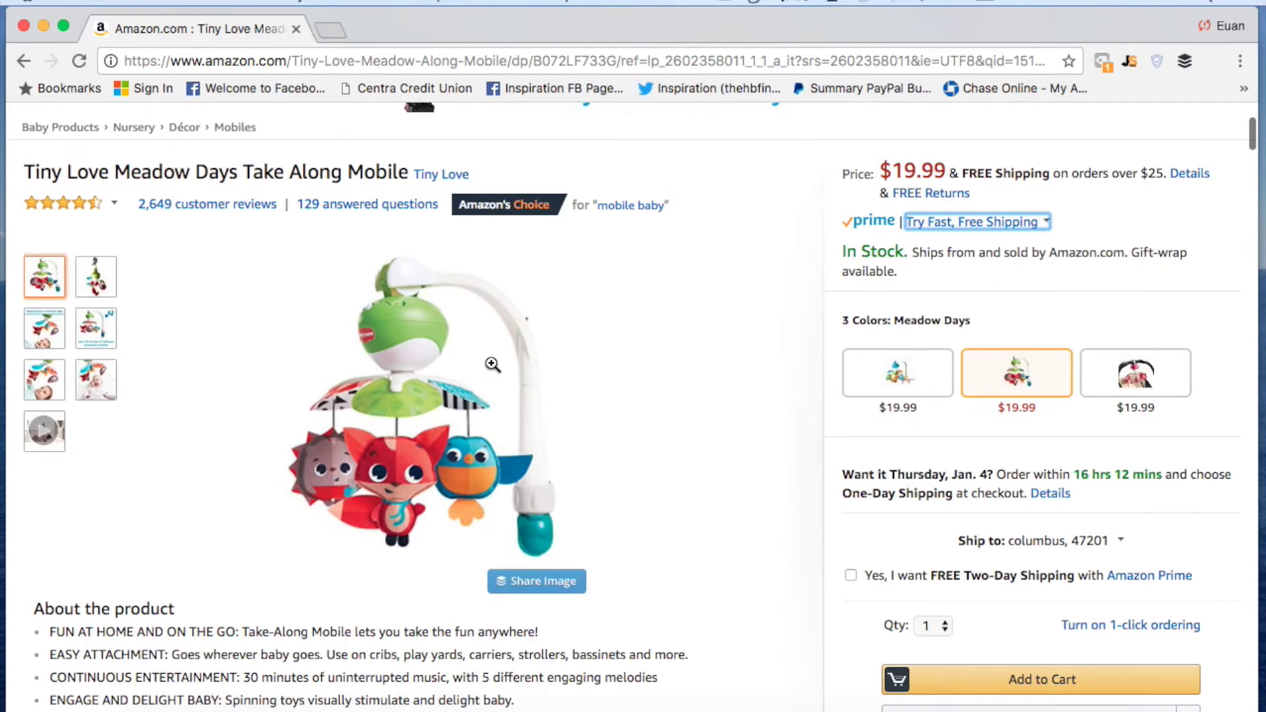
pyautogui.scroll(3, 674, 330)
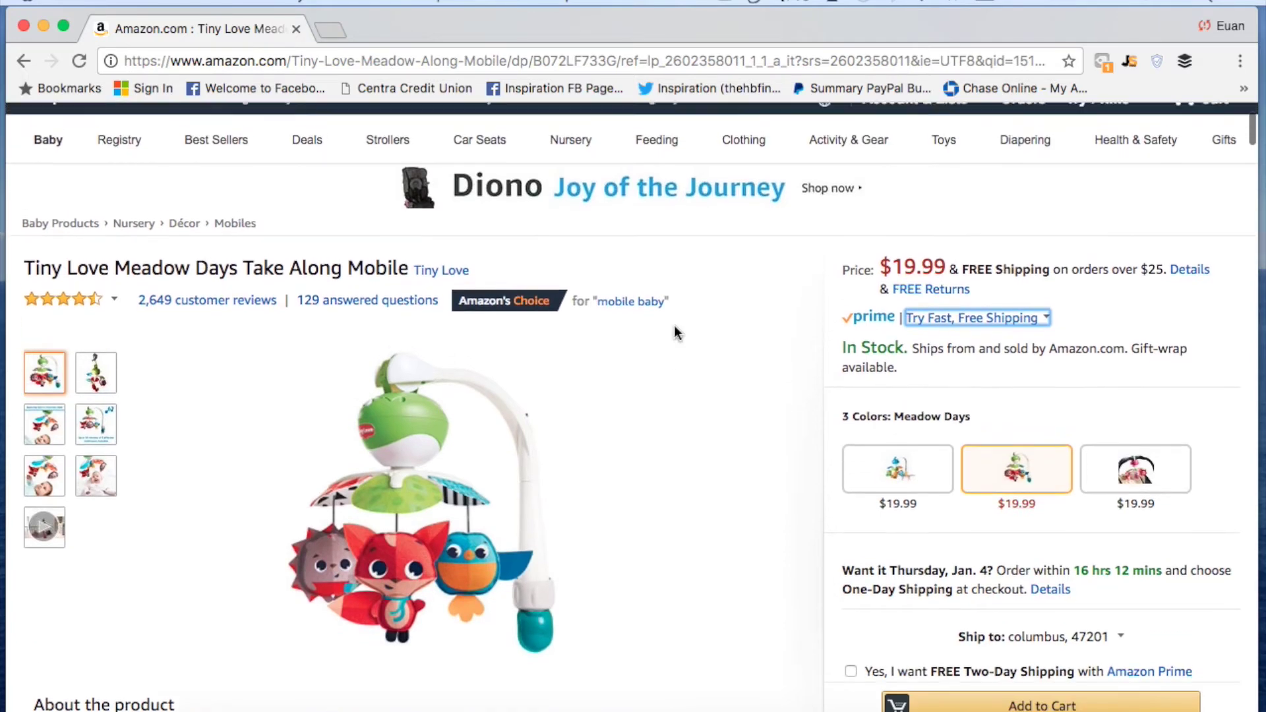
pyautogui.scroll(4, 674, 325)
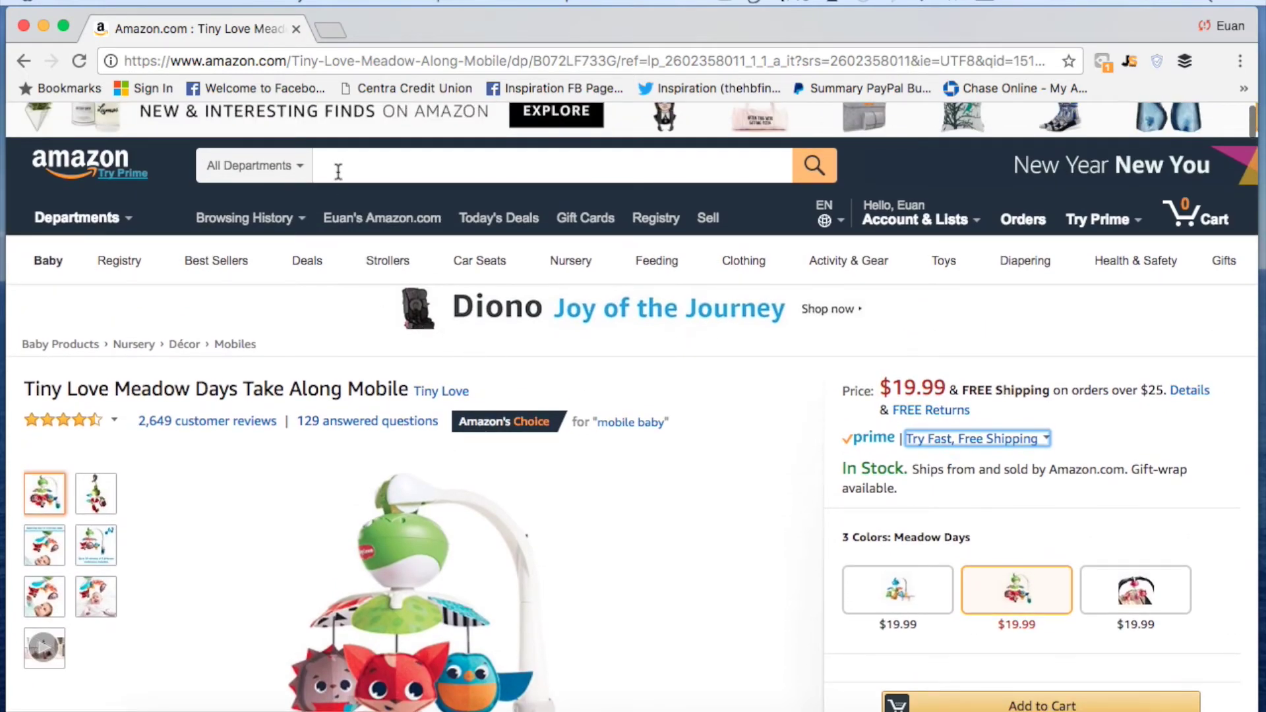
pyautogui.click(296, 169)
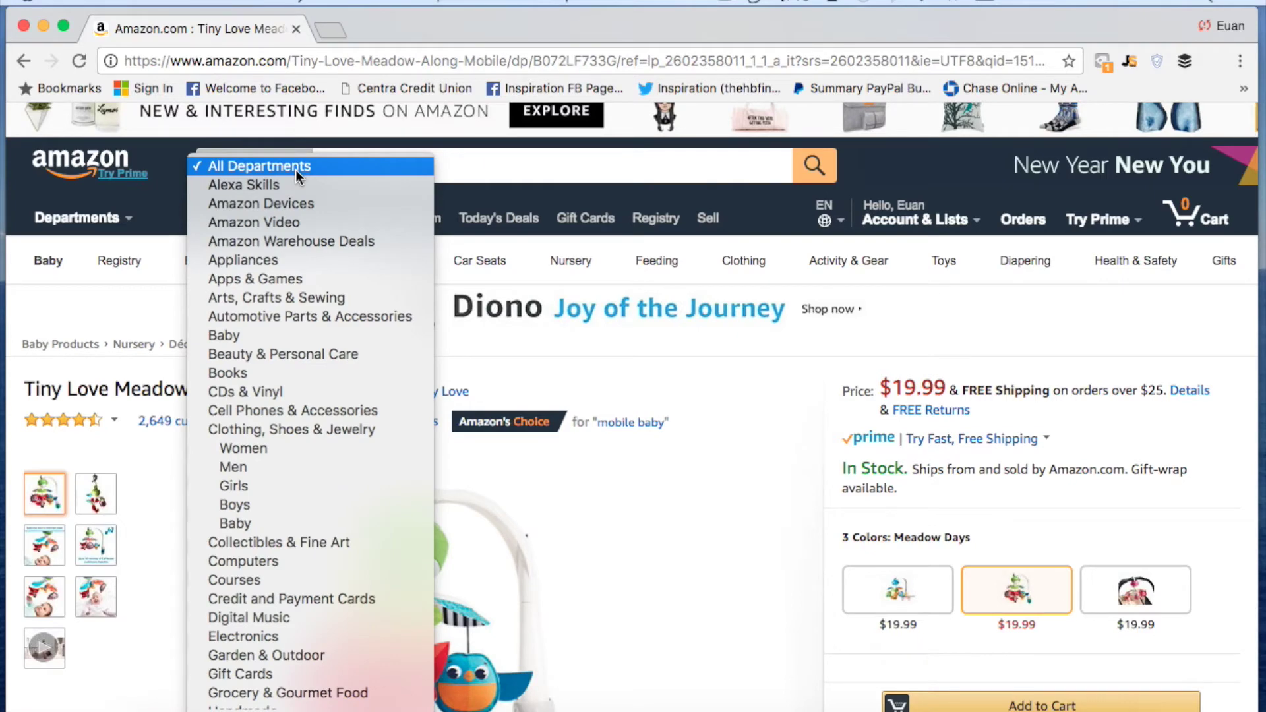
pyautogui.click(295, 169)
pyautogui.click(409, 165)
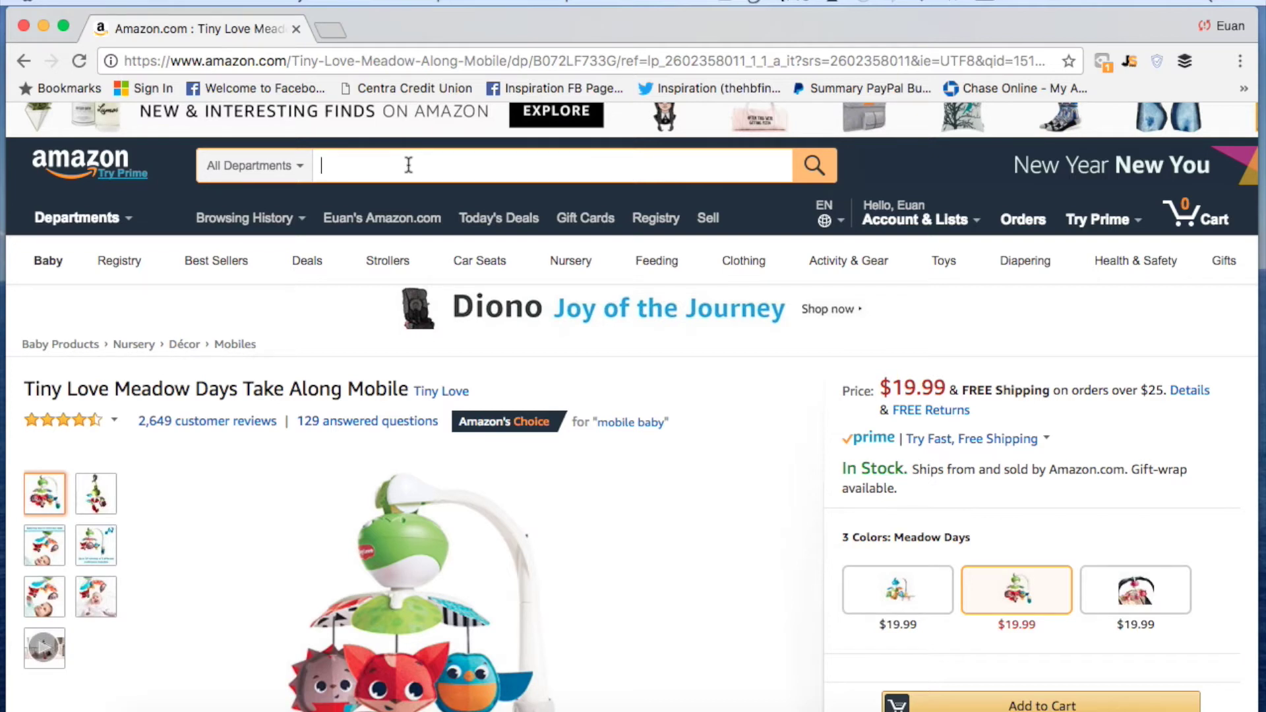
pyautogui.write('baby mobile')
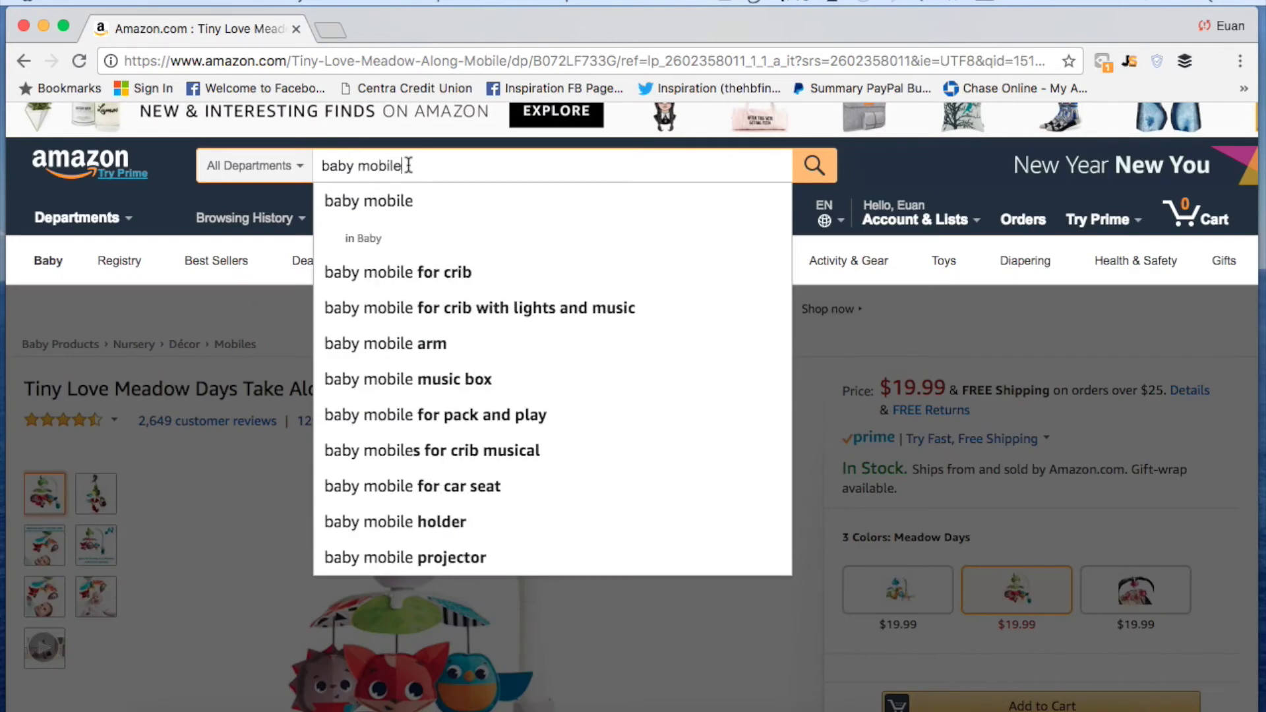
pyautogui.press('Return')
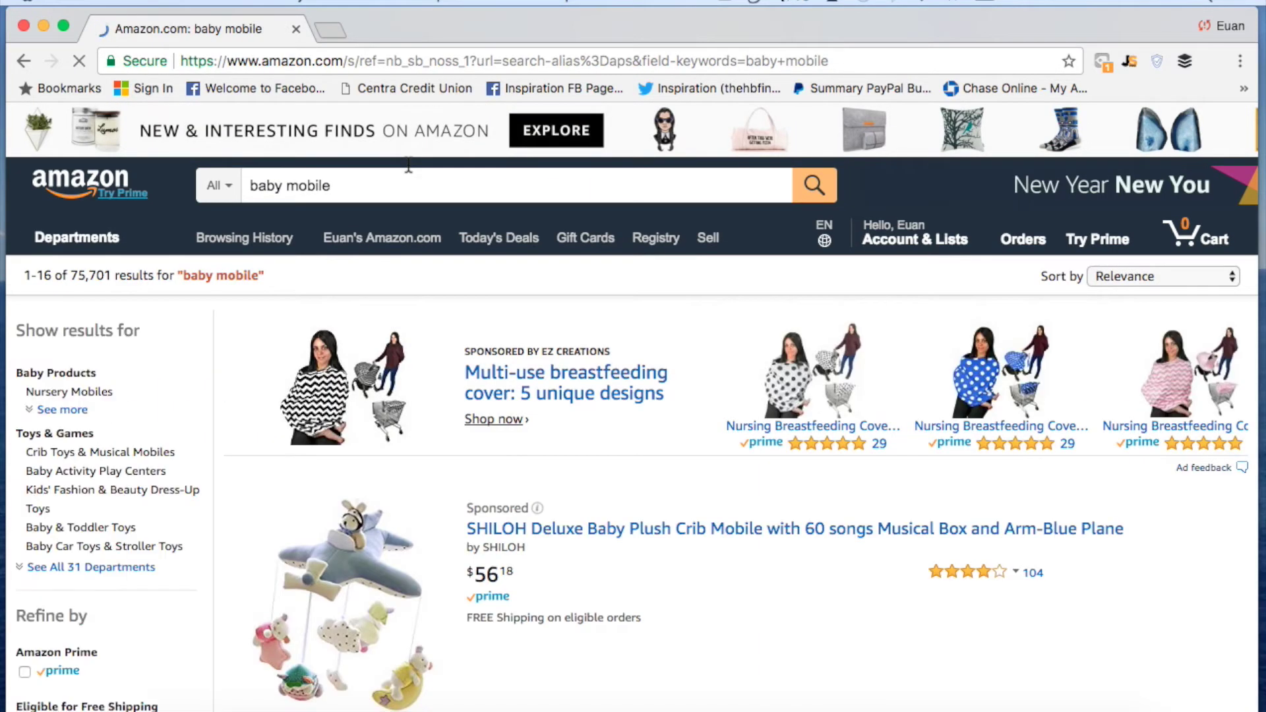
# Look through the first page of baby mobile results, checking brands, prices and review counts down to the page navigation.
pyautogui.scroll(-3, 763, 534)
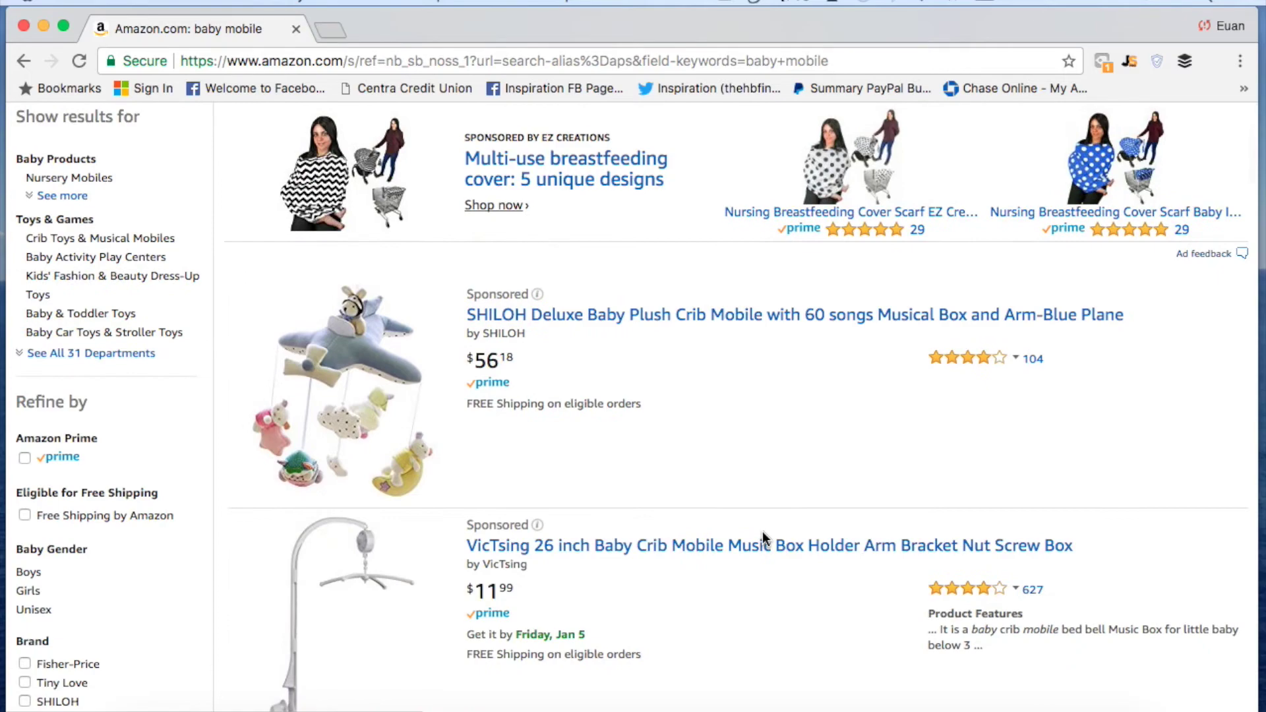
pyautogui.scroll(-4, 762, 535)
pyautogui.scroll(-12, 765, 540)
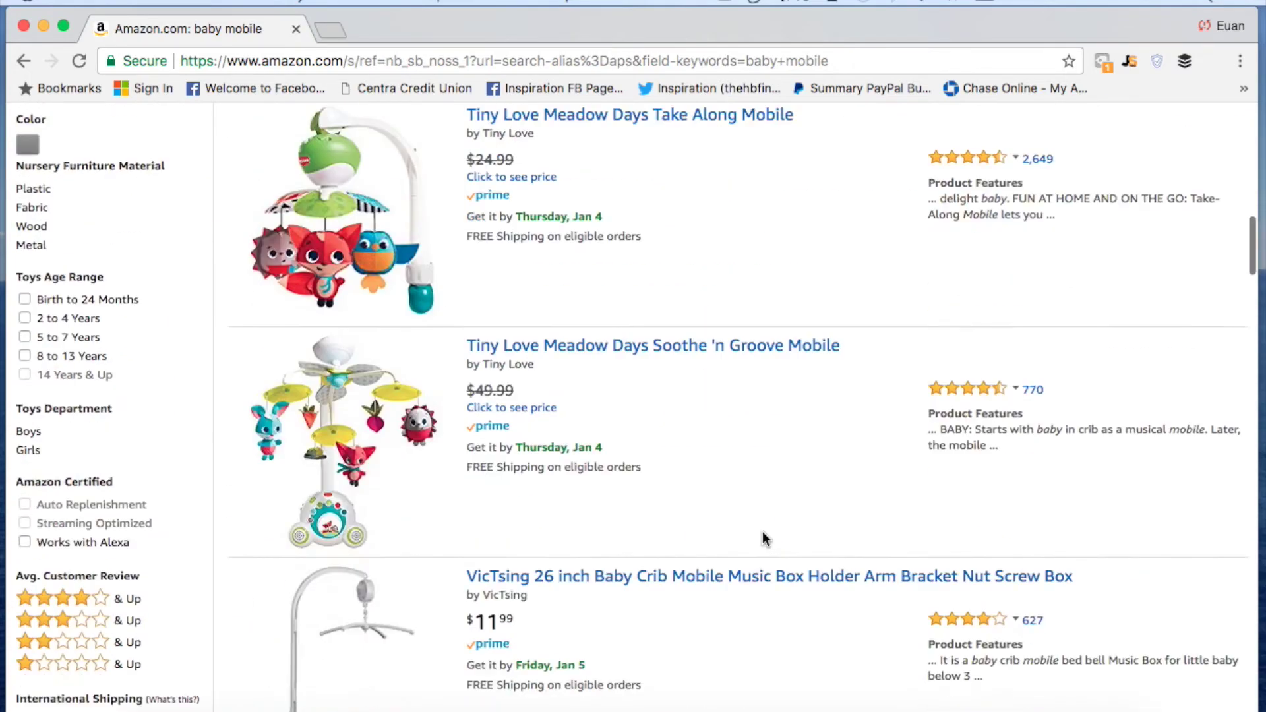
pyautogui.scroll(-8, 765, 539)
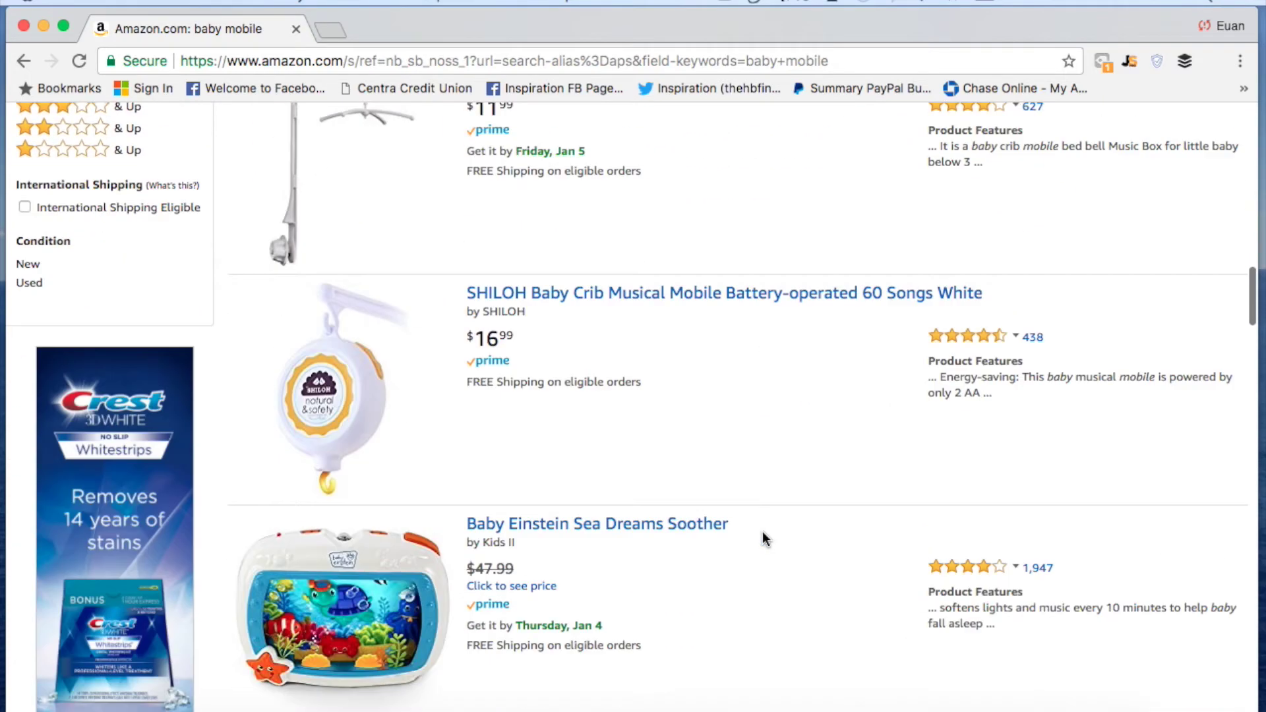
pyautogui.scroll(9, 765, 539)
pyautogui.scroll(-20, 765, 539)
pyautogui.scroll(-9, 765, 539)
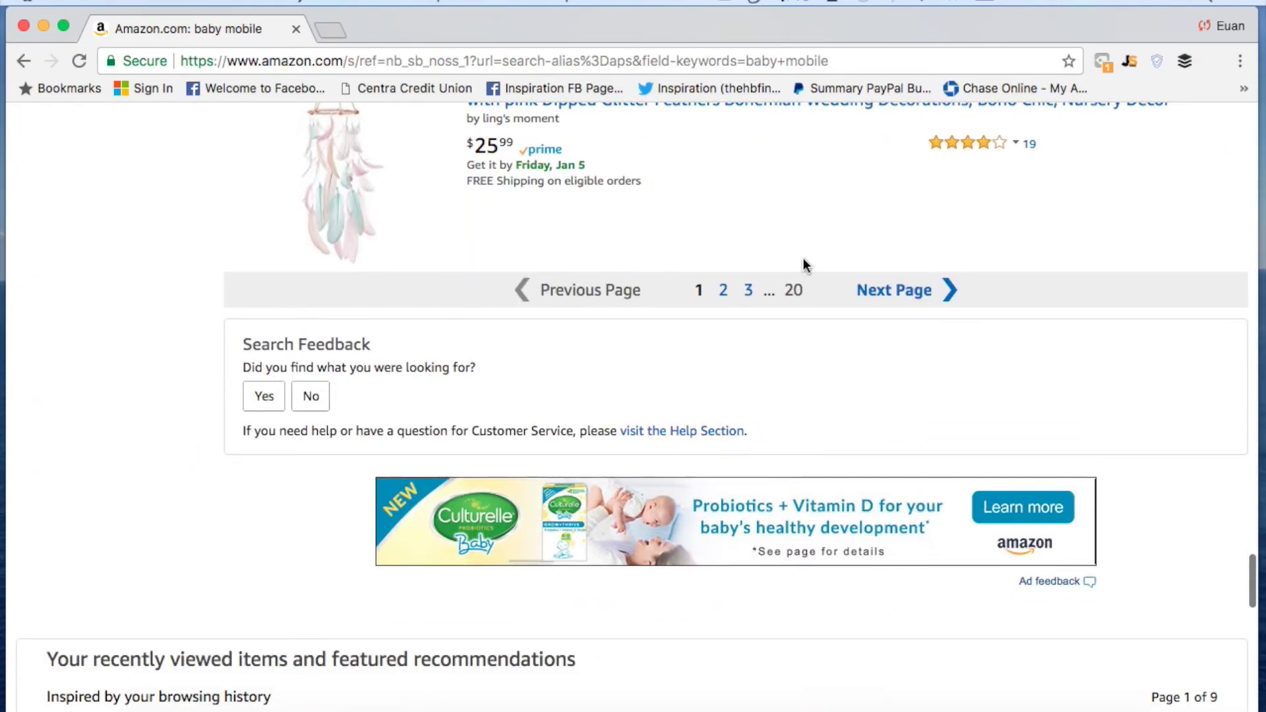
# Review the top baby mobile results again, comparing the best-selling Tiny Love Meadow Days Take Along Mobile with the listings around it.
pyautogui.scroll(20, 787, 242)
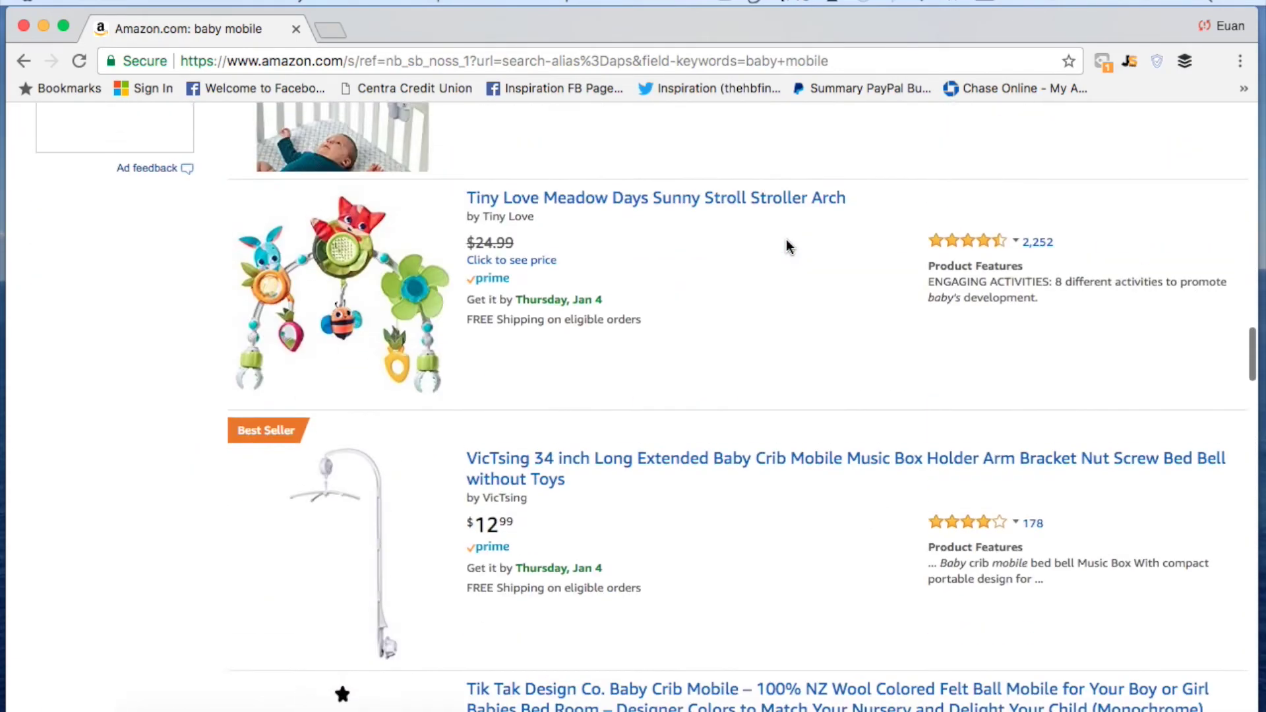
pyautogui.scroll(8, 787, 245)
pyautogui.scroll(6, 787, 245)
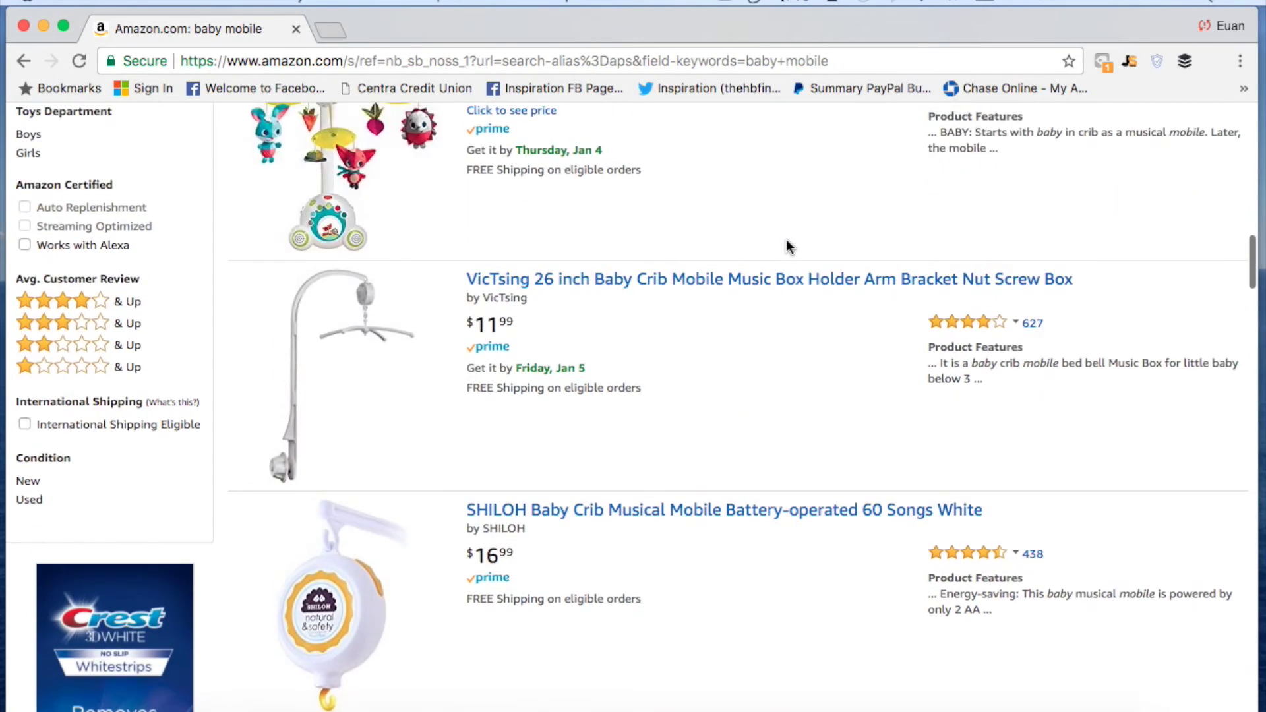
pyautogui.scroll(5, 786, 245)
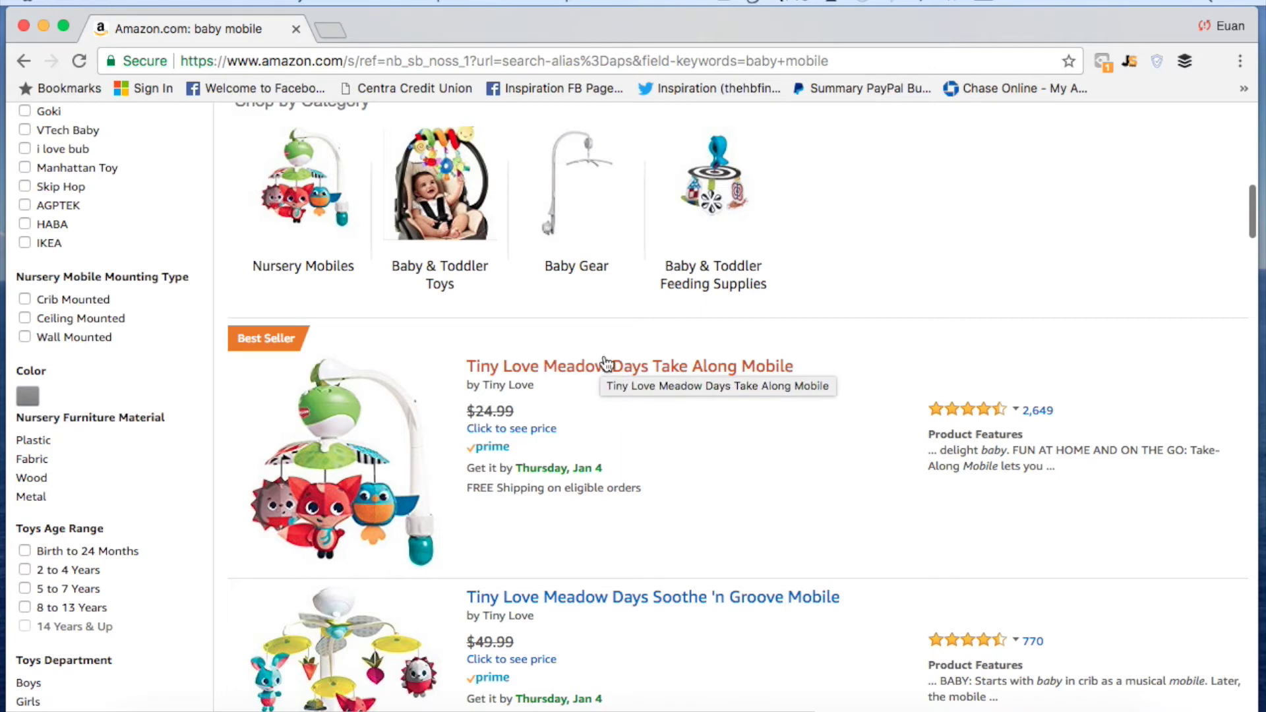
pyautogui.scroll(8, 793, 372)
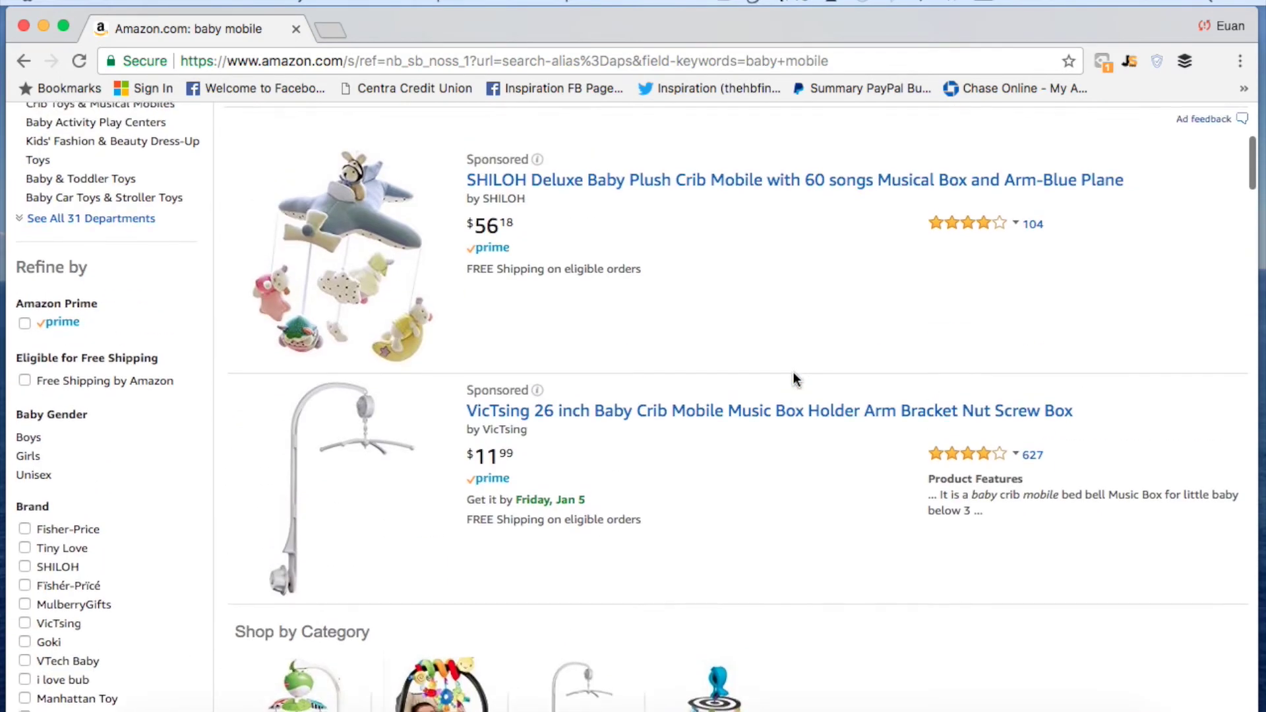
pyautogui.scroll(-8, 793, 372)
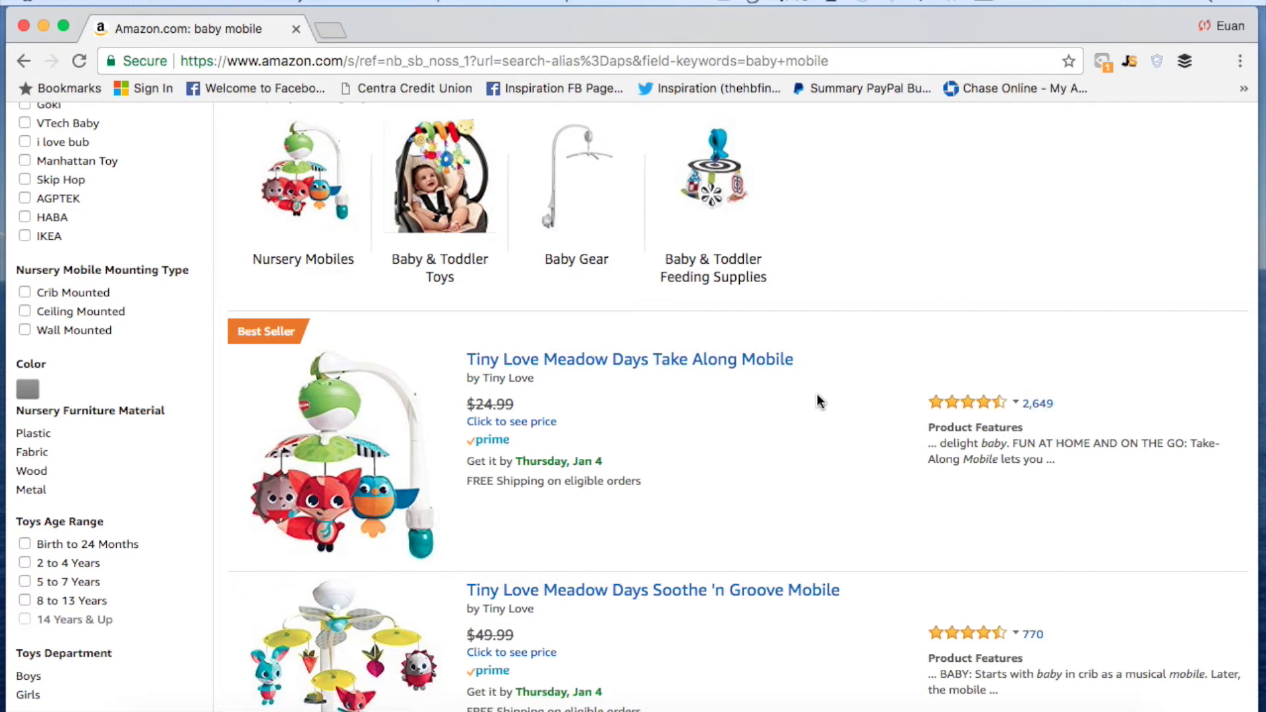
# View the explanation of the Sponsored label on the SHILOH Deluxe Baby Plush Crib Mobile listing and dismiss it.
pyautogui.scroll(7, 817, 403)
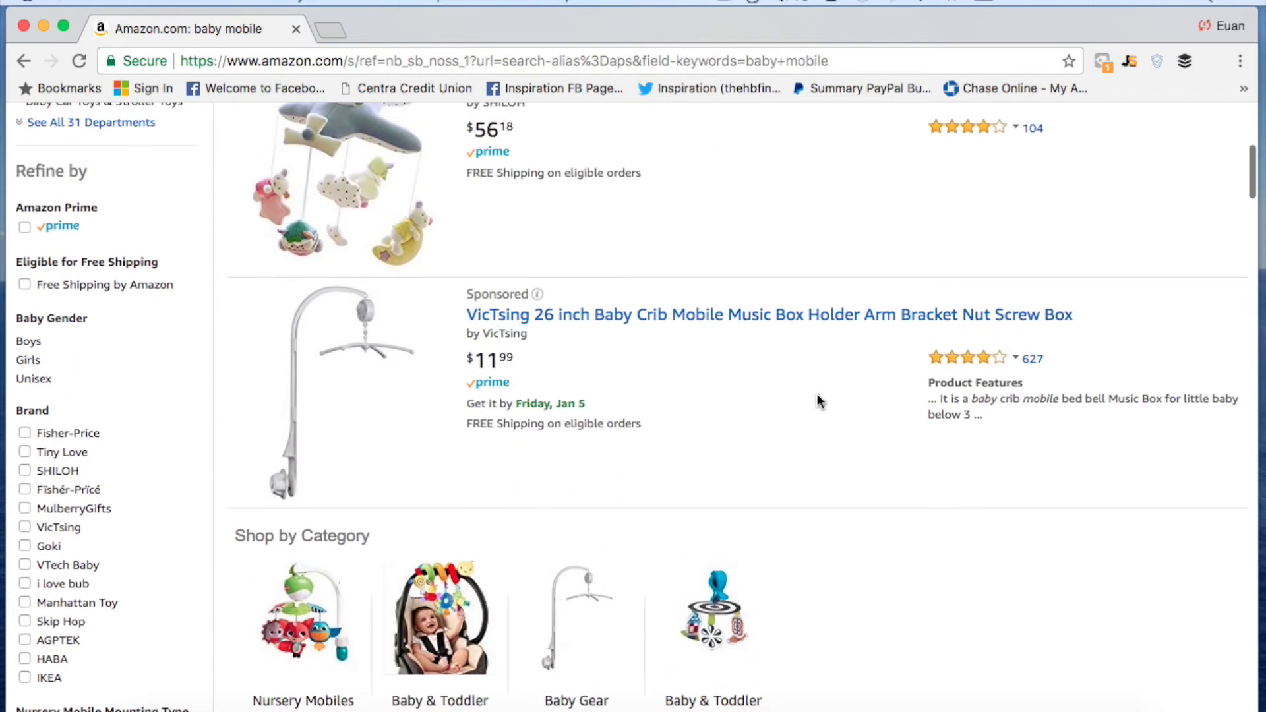
pyautogui.scroll(3, 775, 294)
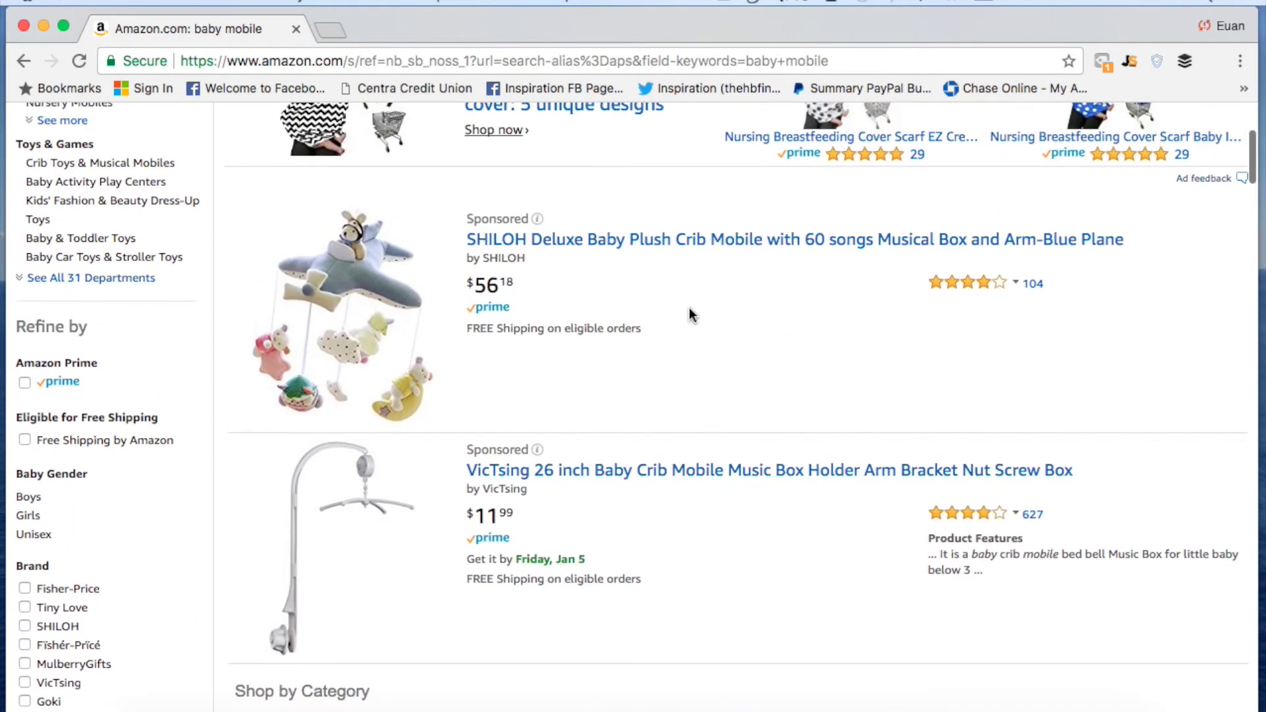
pyautogui.click(541, 220)
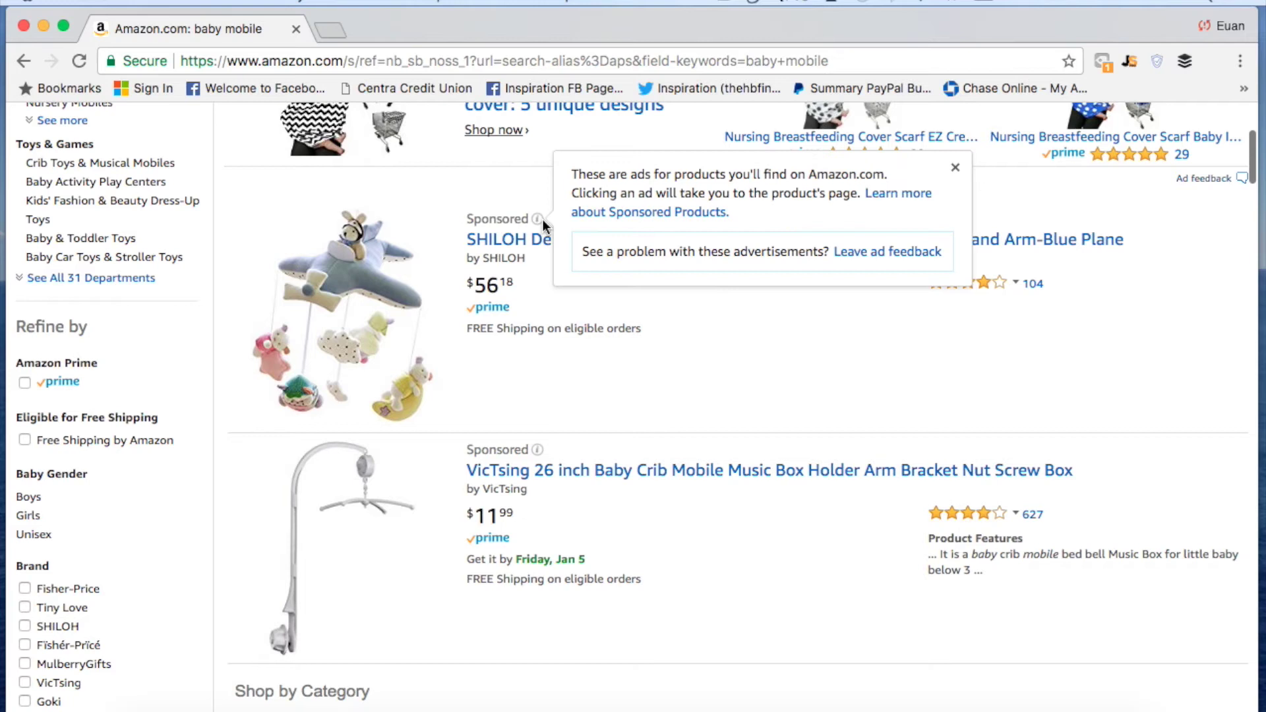
pyautogui.click(671, 311)
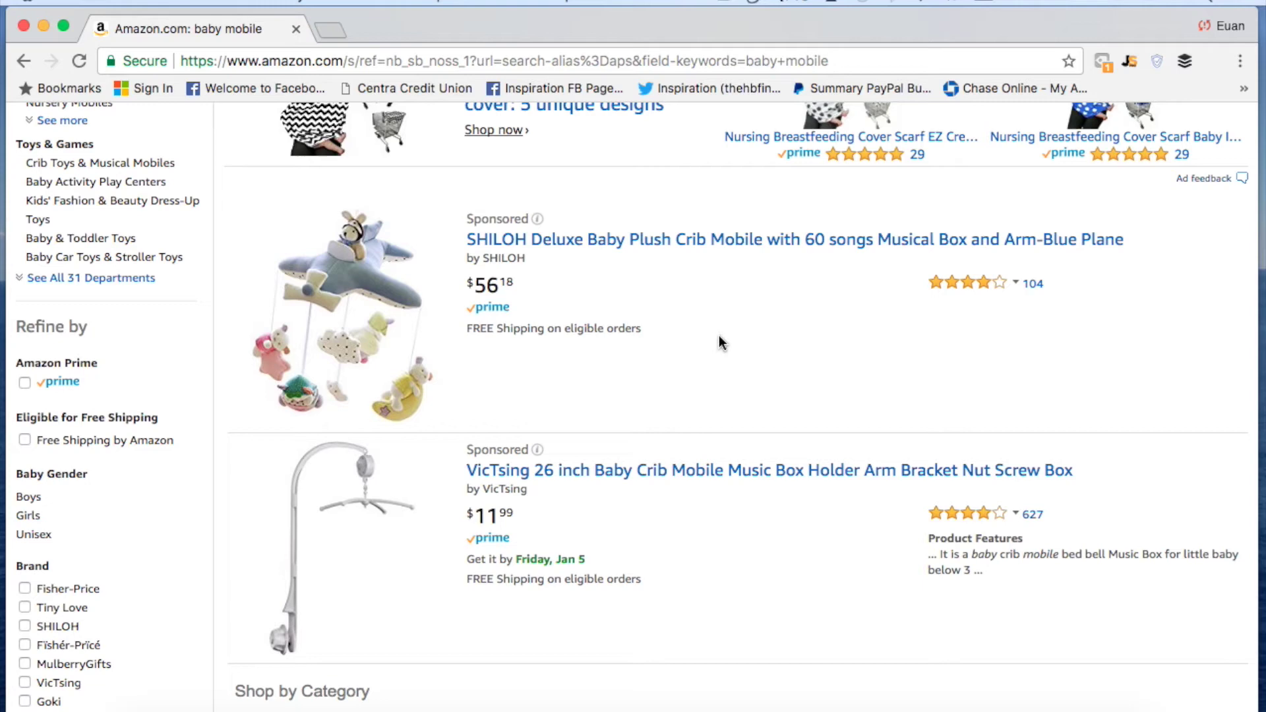
# Compare the sponsored SHILOH and VicTsing listings with the organic Tiny Love mobiles for ranking position, price and reviews.
pyautogui.scroll(-8, 651, 325)
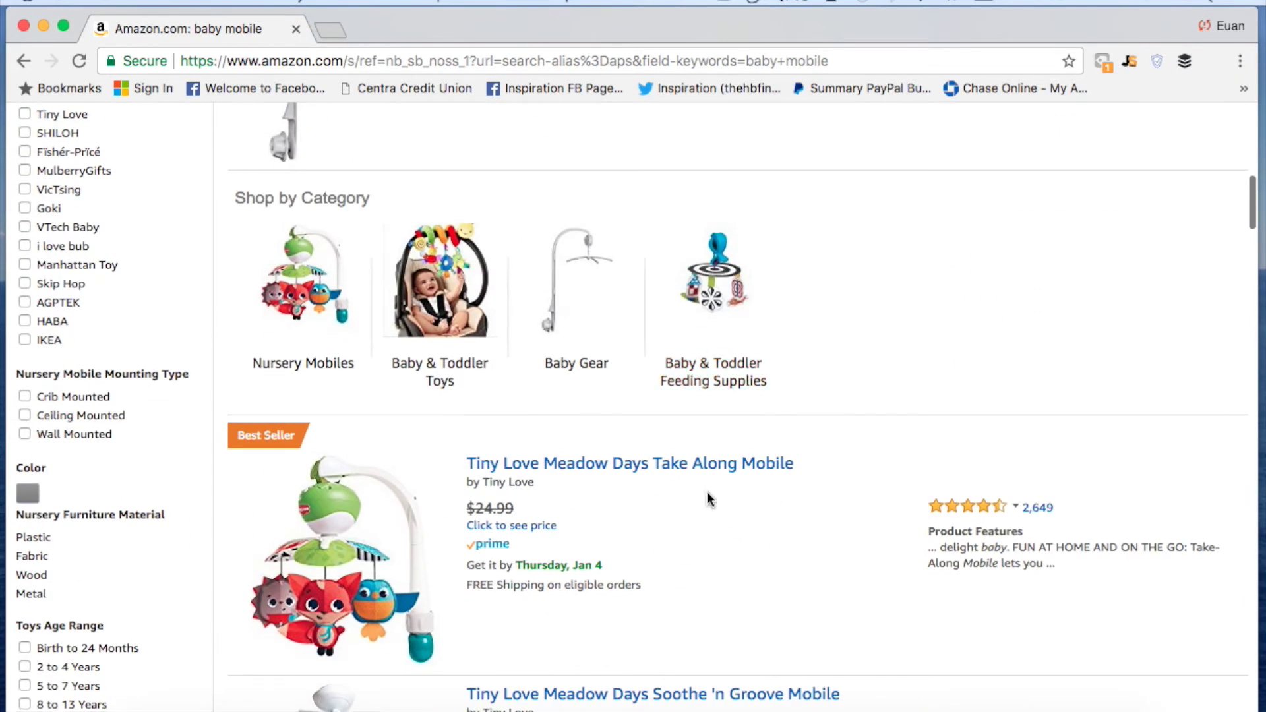
pyautogui.scroll(-1, 703, 492)
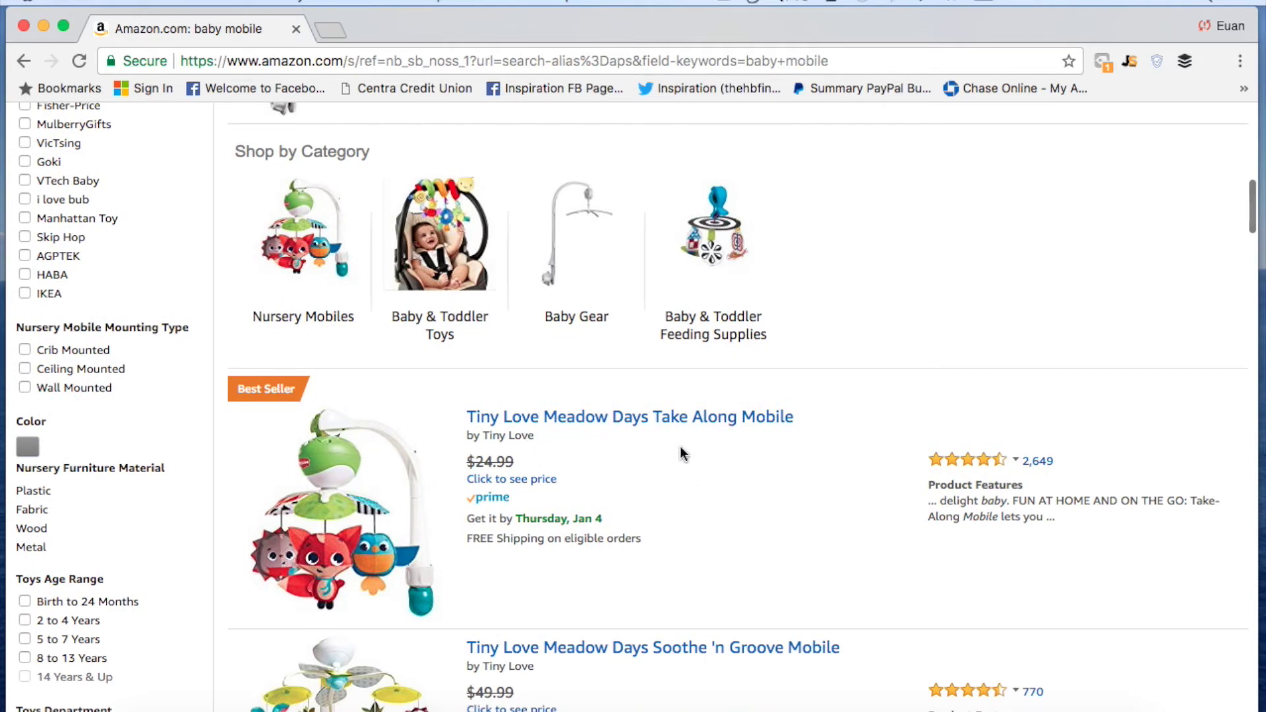
pyautogui.scroll(10, 880, 409)
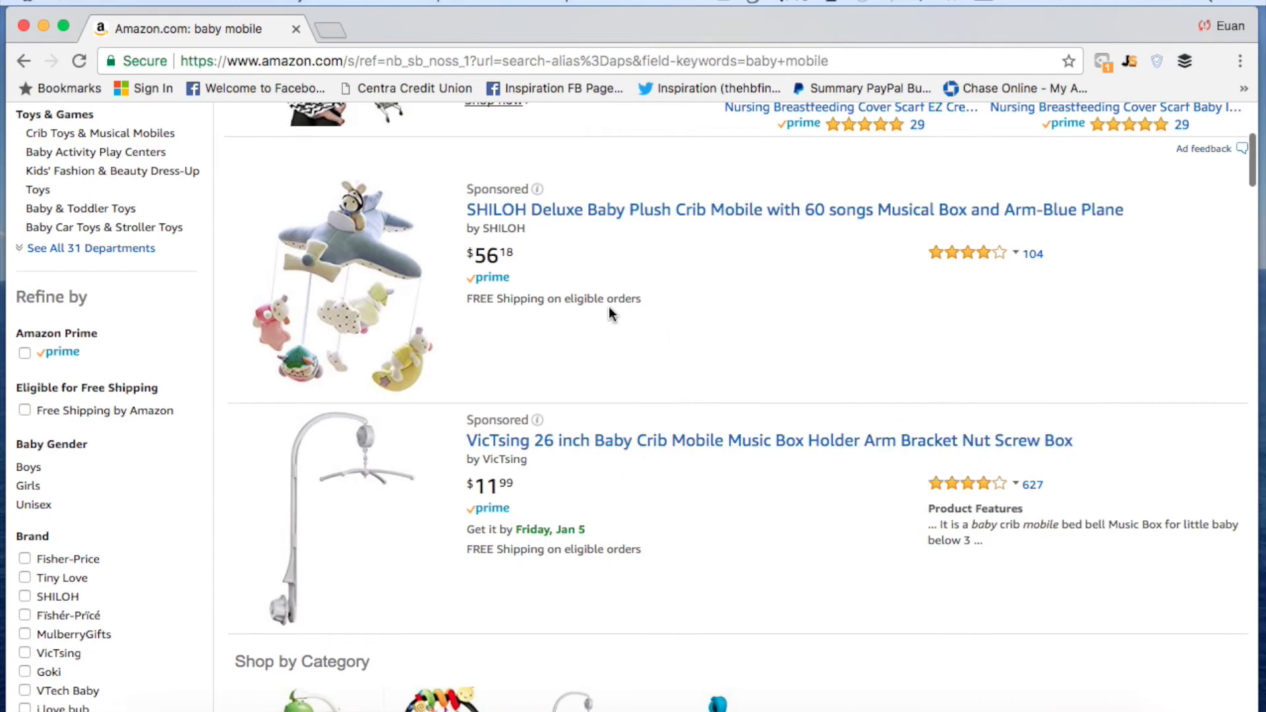
pyautogui.scroll(3, 660, 394)
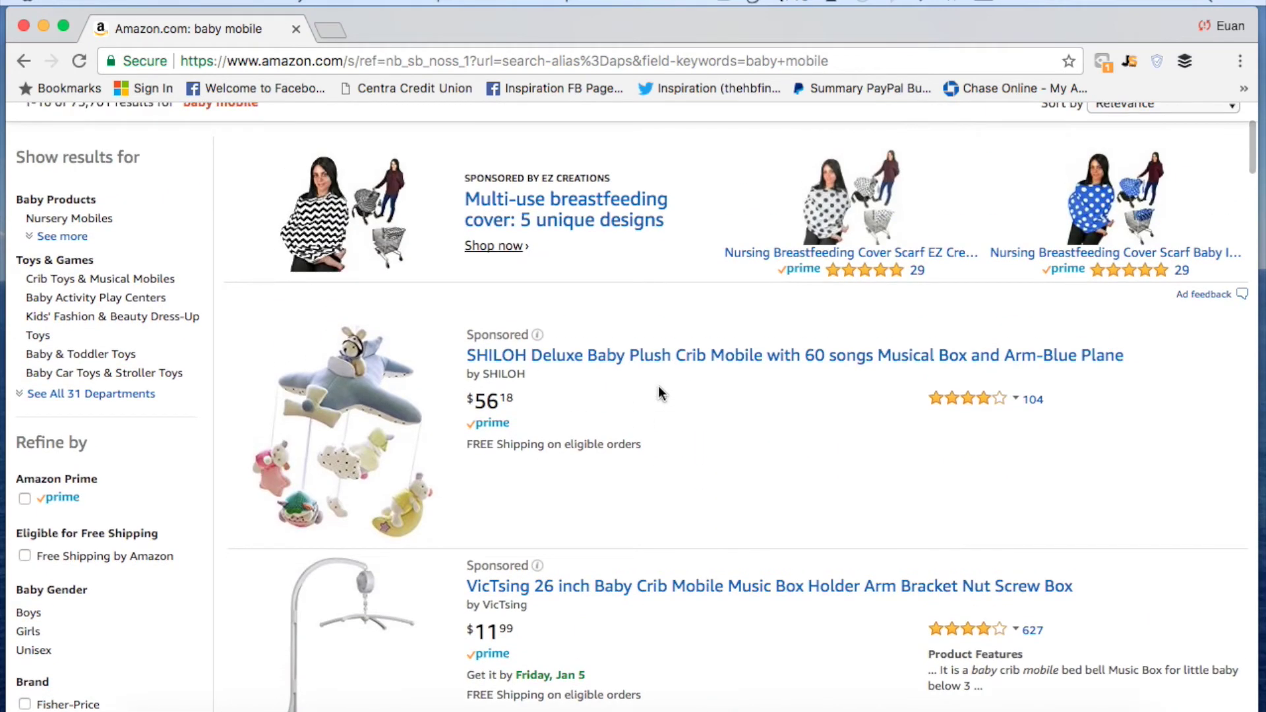
pyautogui.scroll(2, 660, 394)
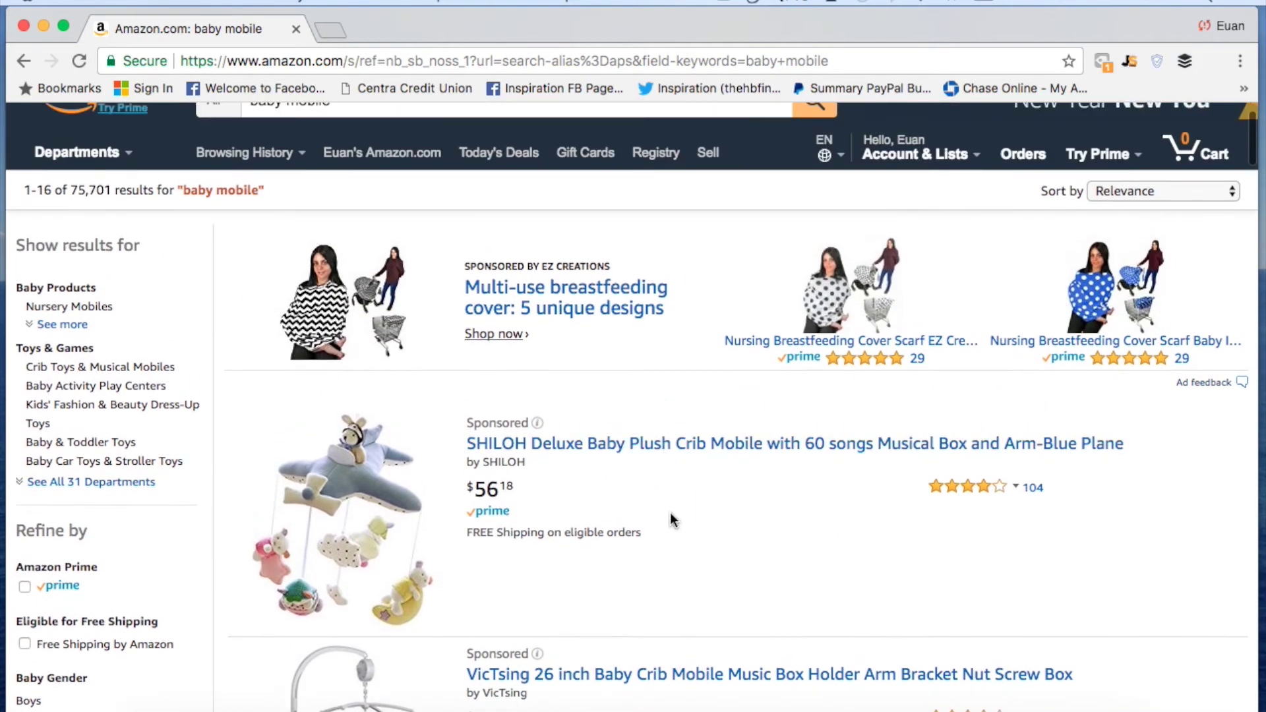
pyautogui.scroll(-3, 670, 512)
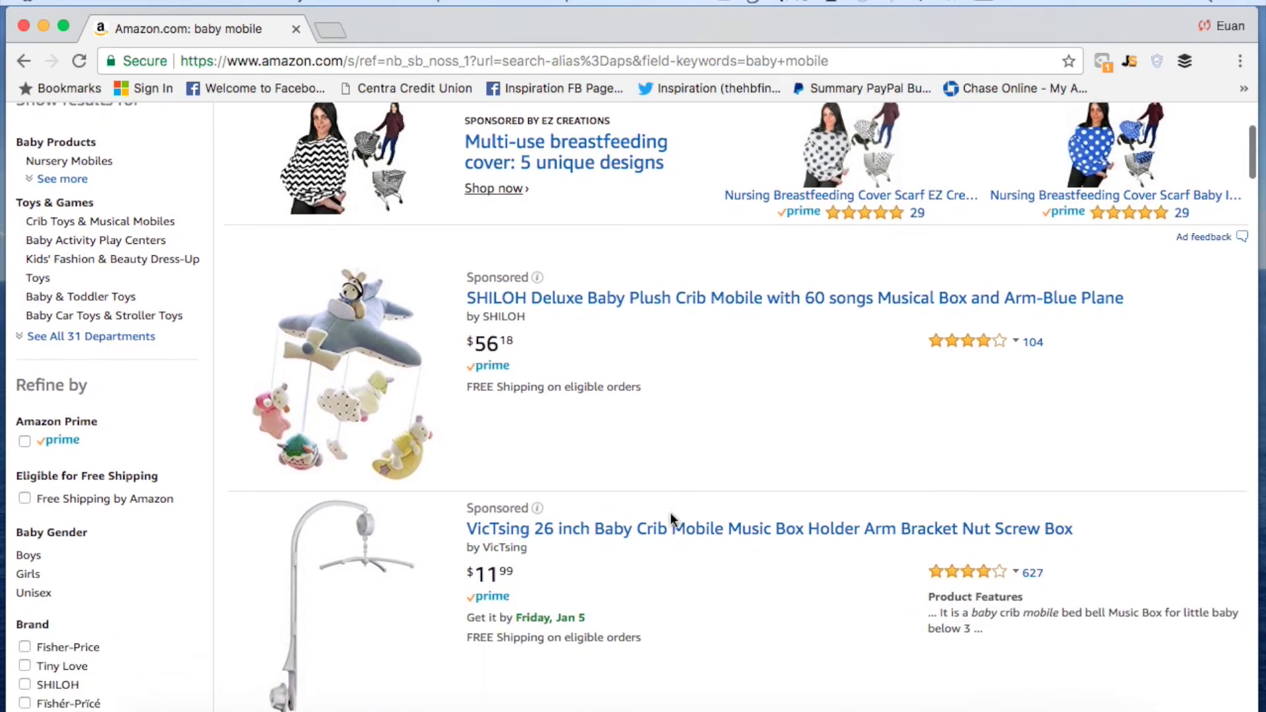
pyautogui.scroll(-2, 670, 512)
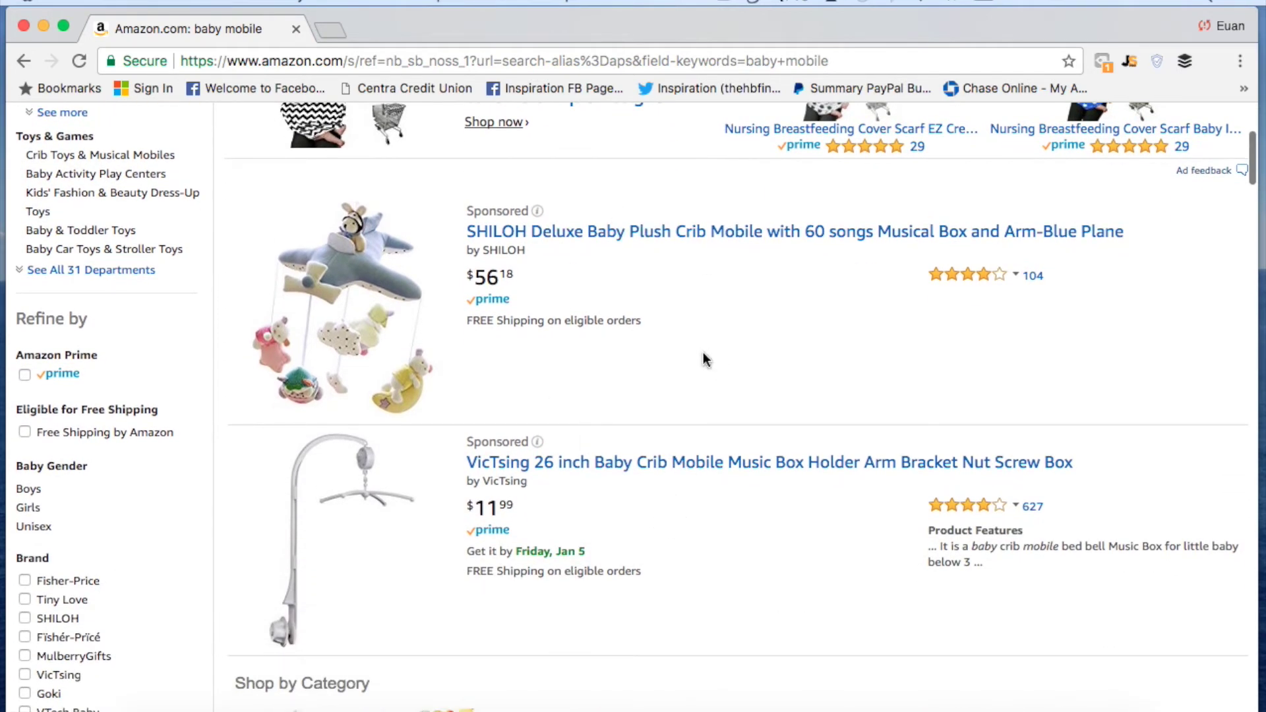
pyautogui.scroll(-1, 858, 531)
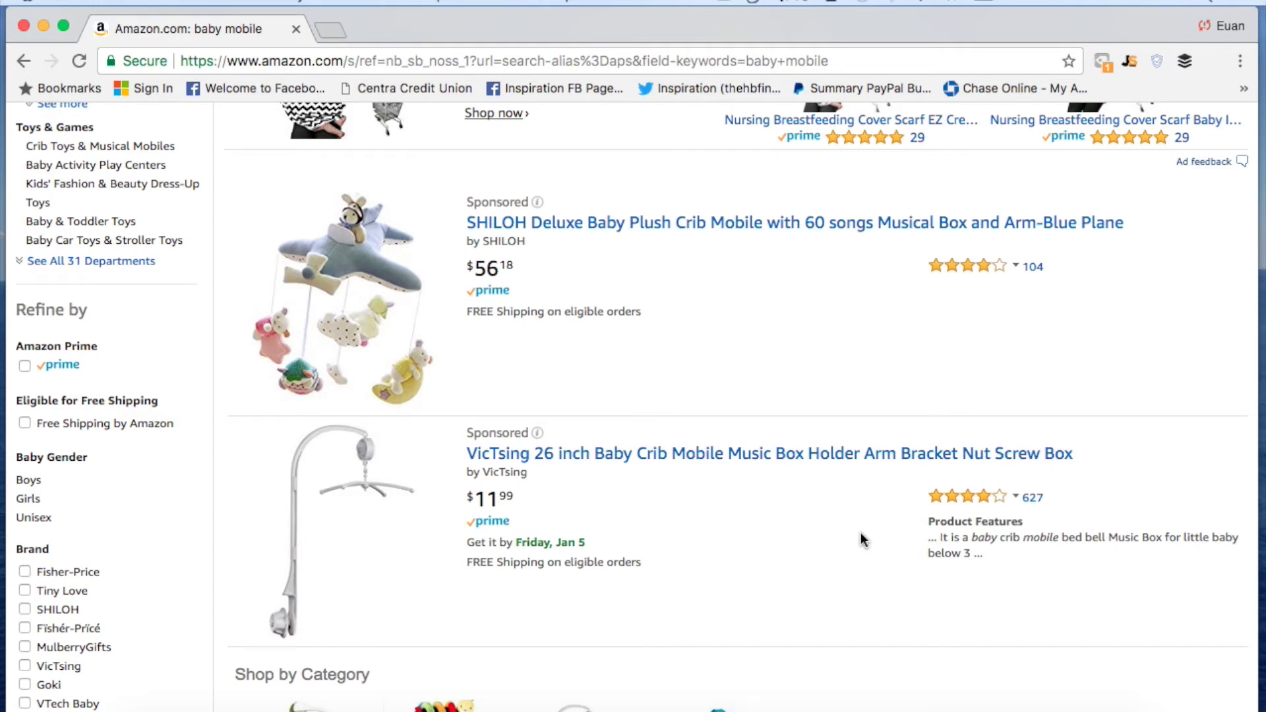
pyautogui.scroll(-10, 860, 539)
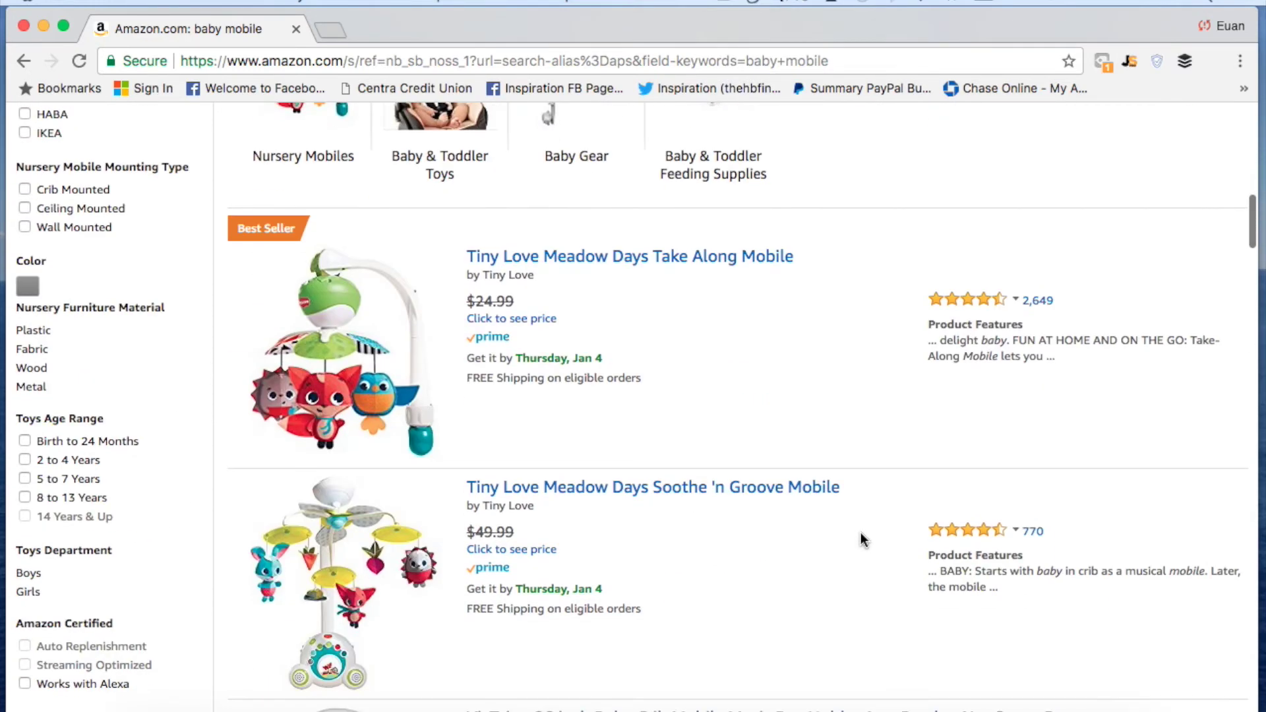
pyautogui.scroll(-4, 862, 538)
pyautogui.scroll(3, 853, 387)
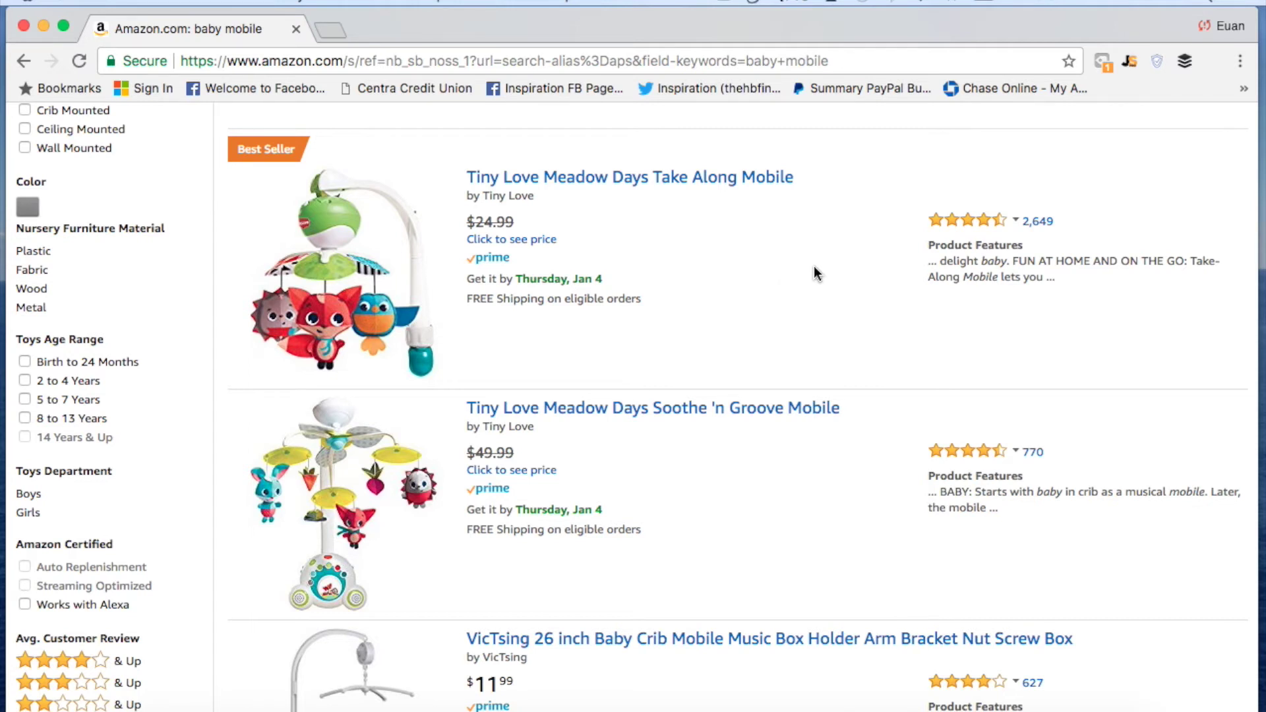
# Examine the baby mobile results' sales, revenue, rank and review data in the Jungle Scout extension, and close it.
pyautogui.click(1129, 62)
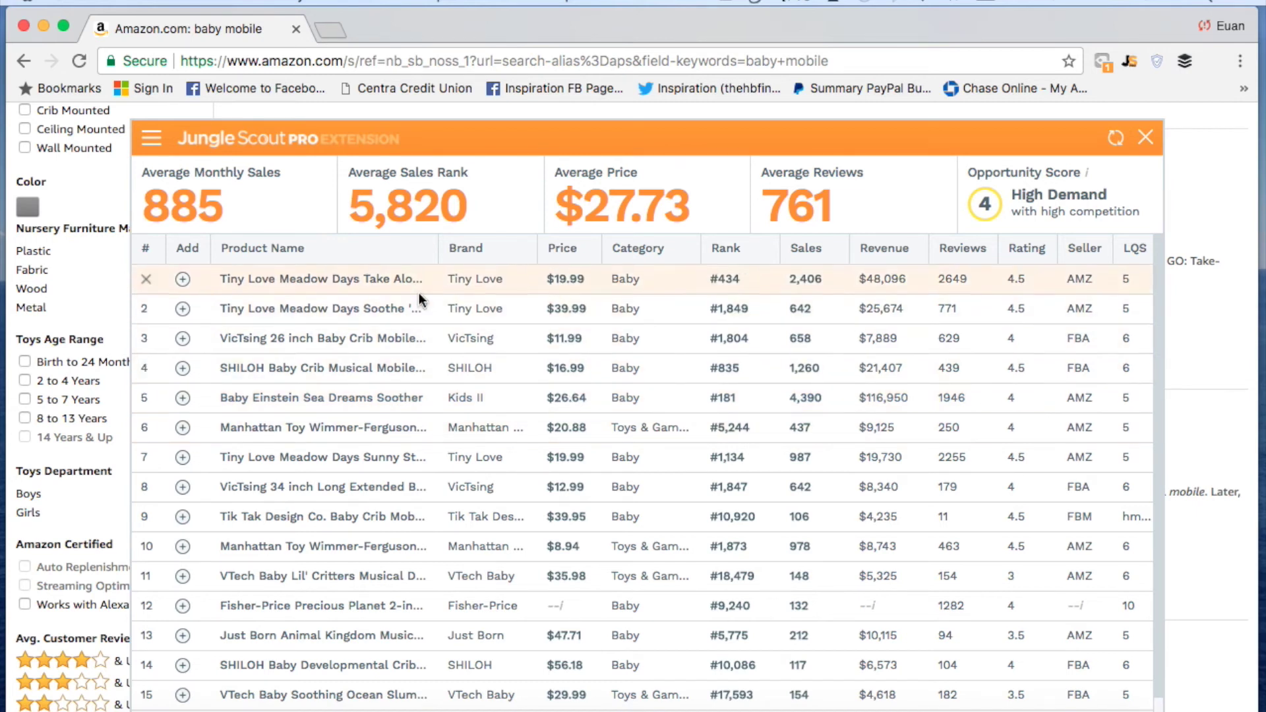
pyautogui.scroll(-1, 636, 474)
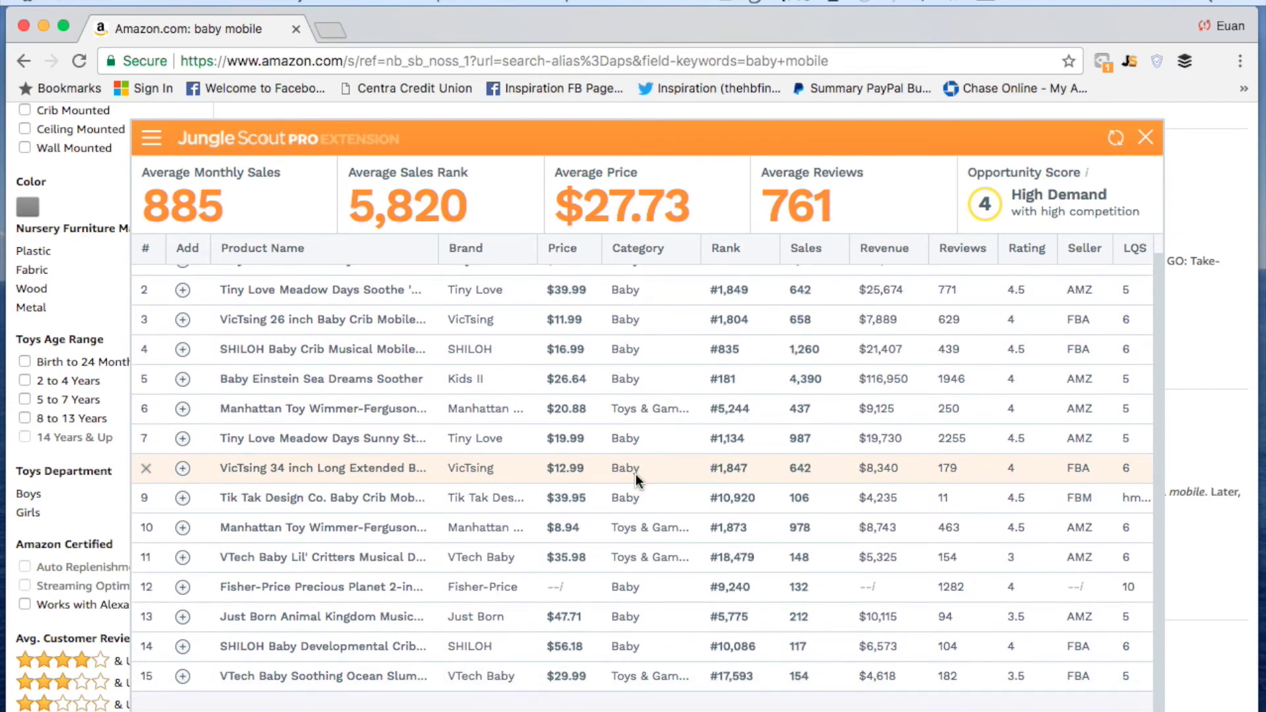
pyautogui.scroll(1, 636, 474)
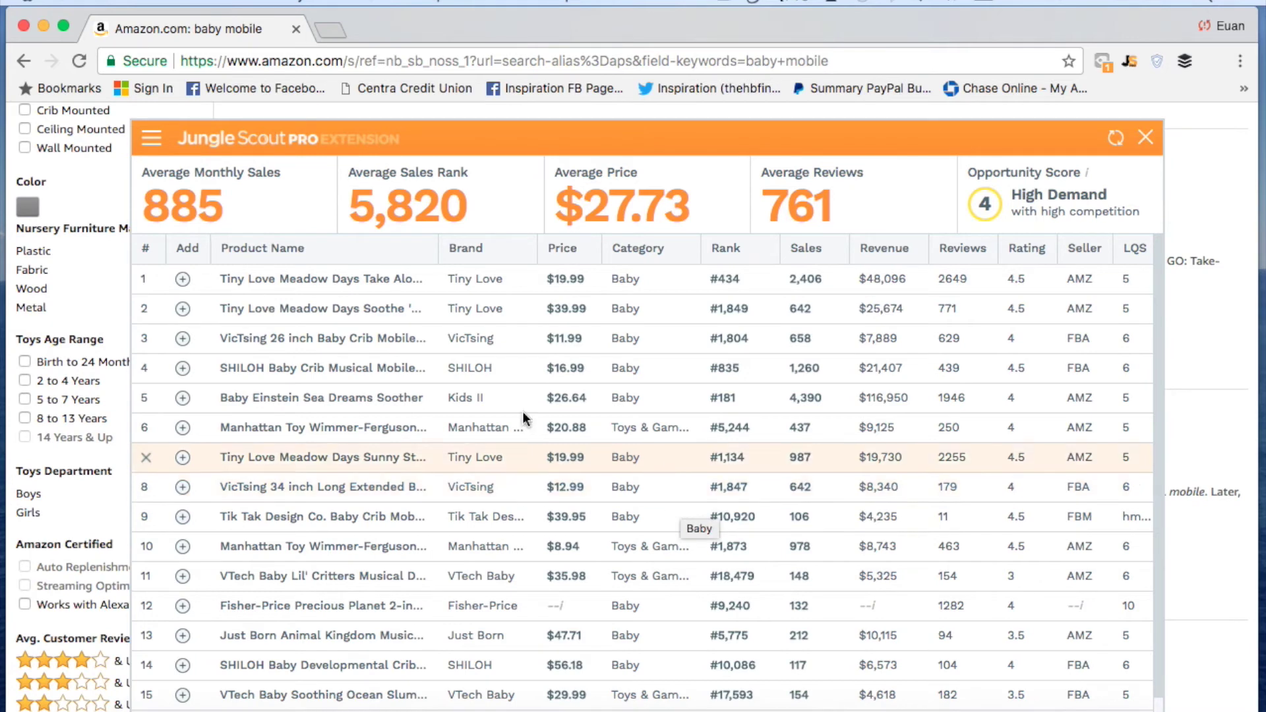
pyautogui.moveTo(411, 288)
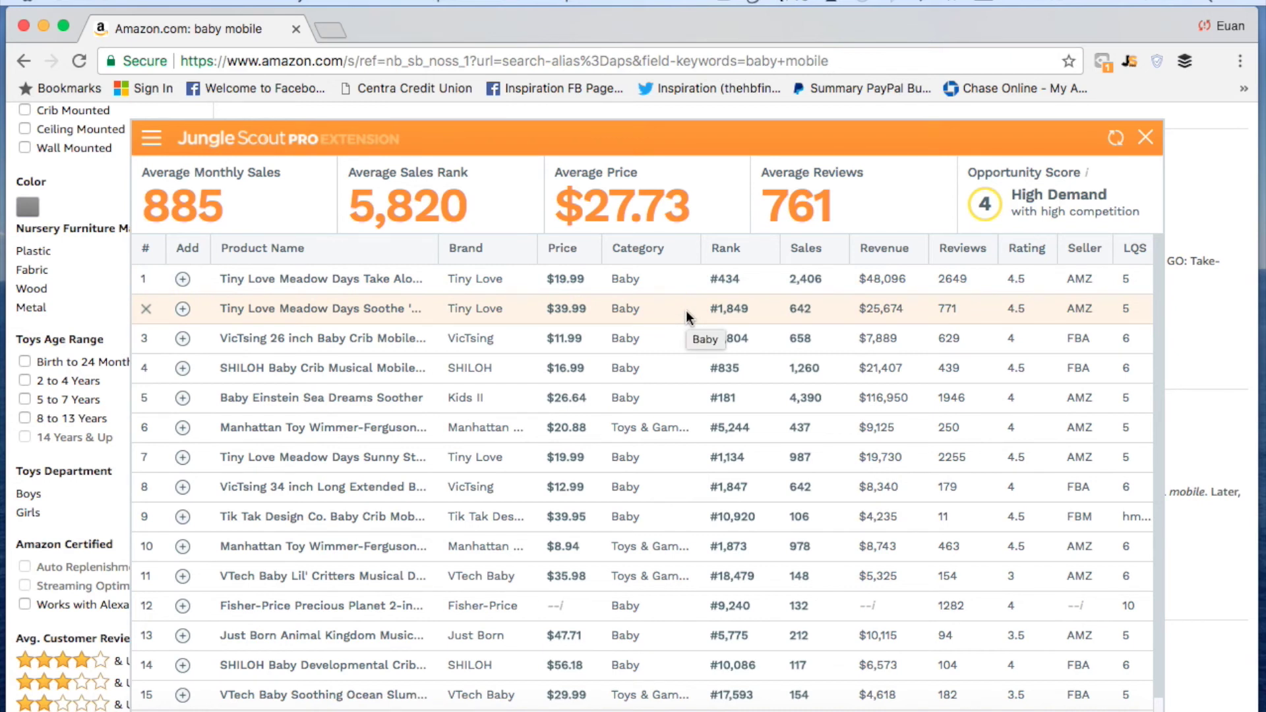
pyautogui.click(1144, 139)
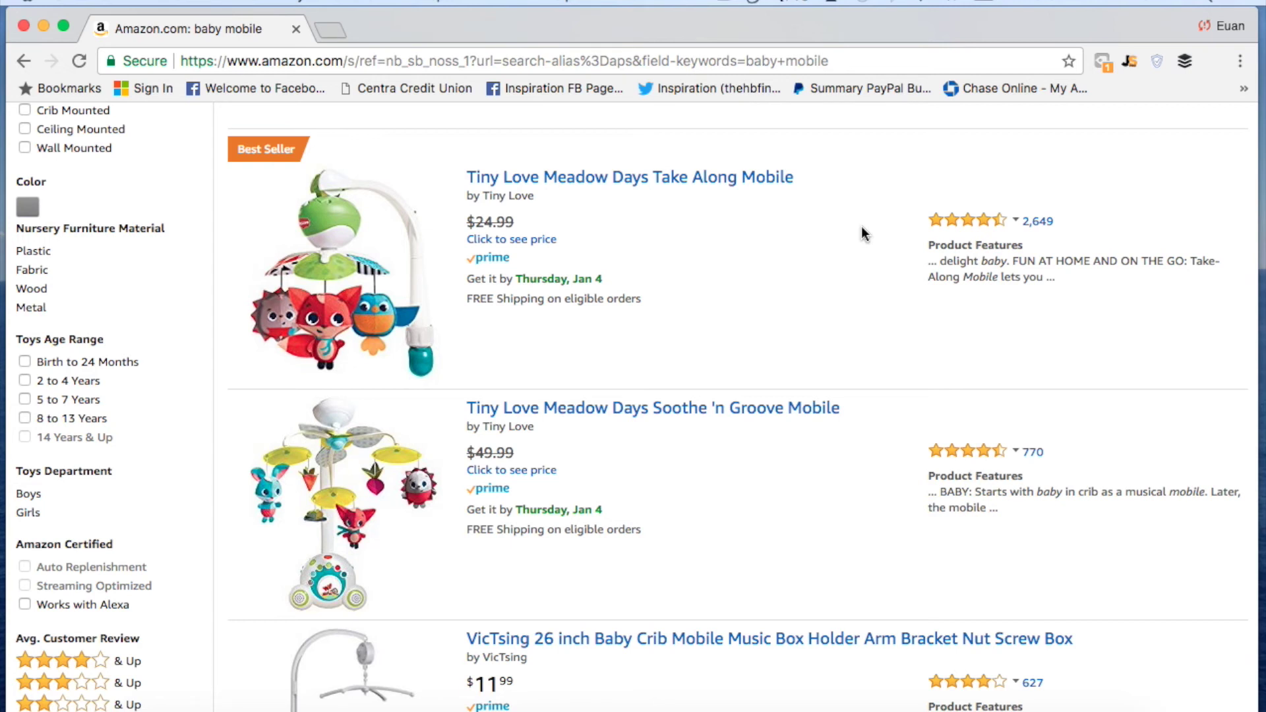
# Examine the organic baby mobile listings from the Tiny Love mobiles down to the Tiny Love stroller arch, comparing prices, ratings and review counts.
pyautogui.scroll(-5, 865, 234)
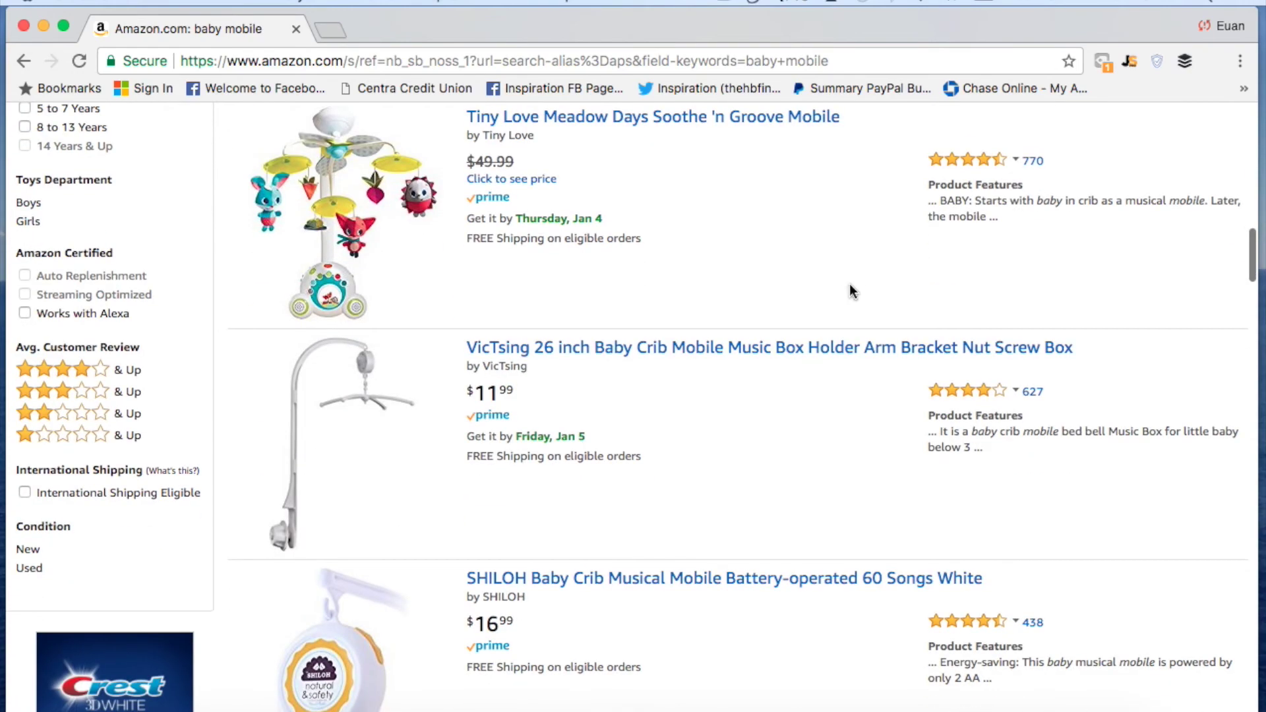
pyautogui.scroll(-10, 851, 291)
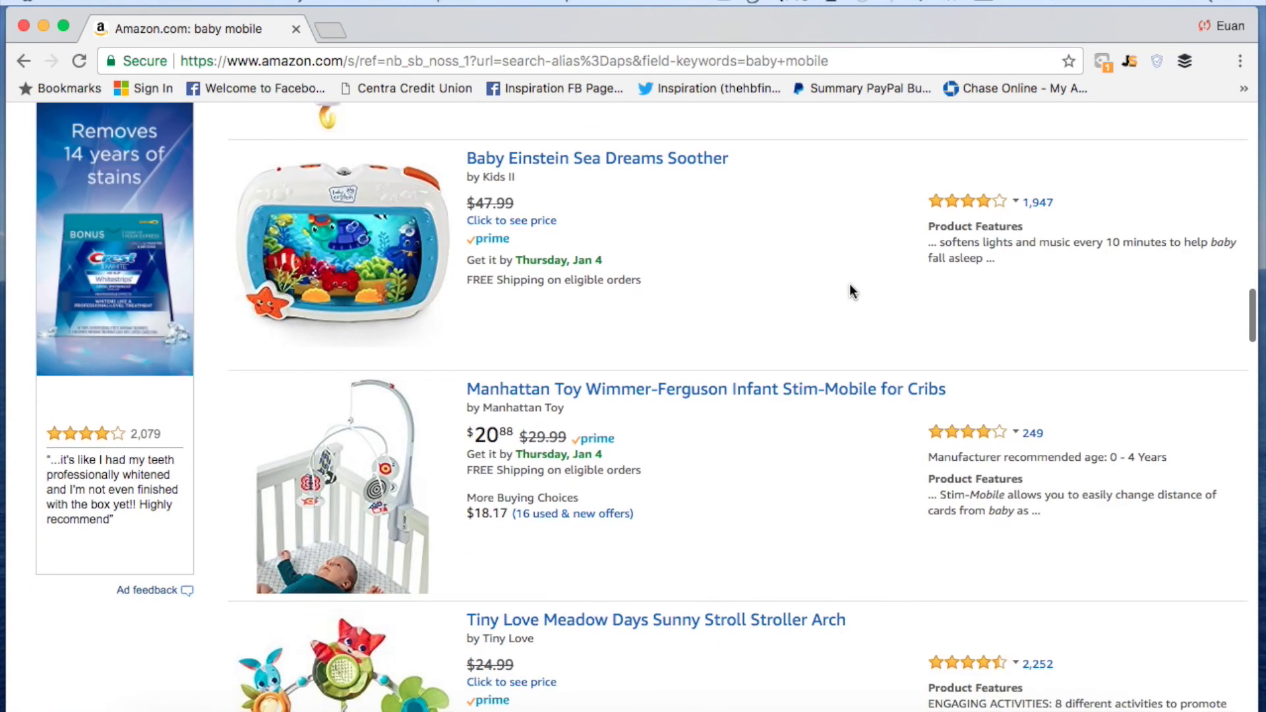
pyautogui.scroll(13, 851, 291)
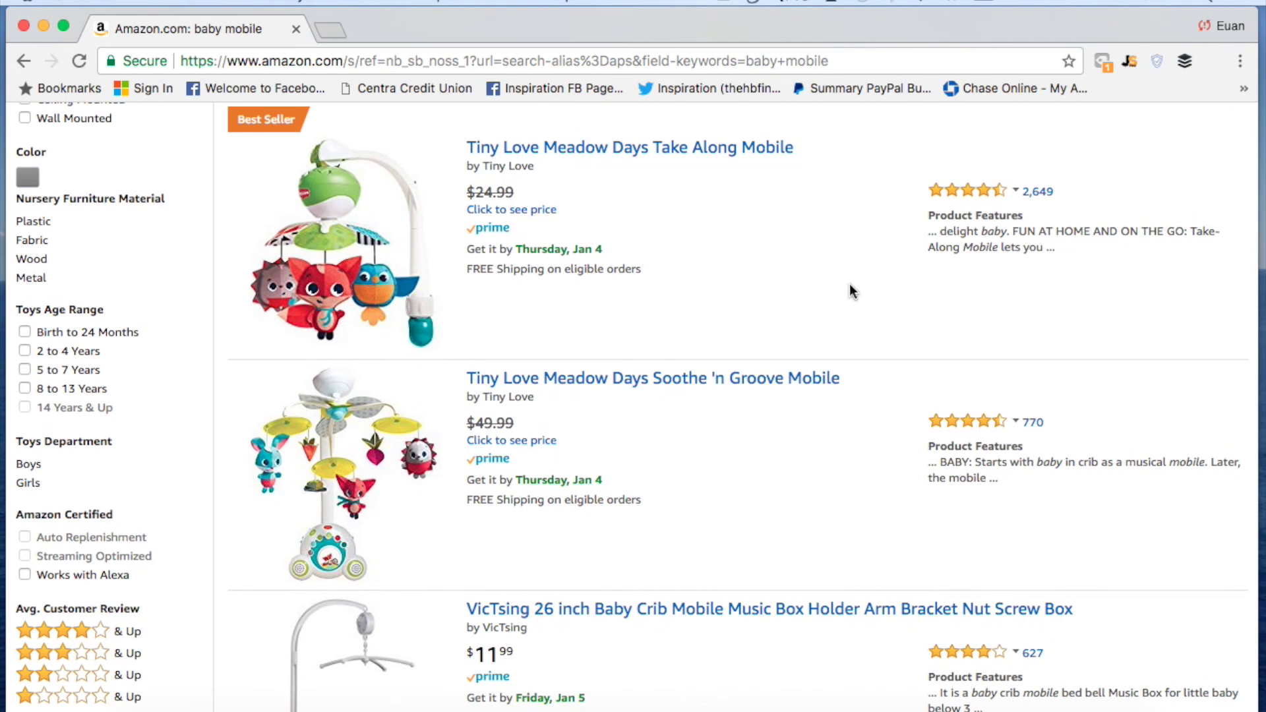
pyautogui.scroll(3, 850, 291)
pyautogui.scroll(-8, 850, 290)
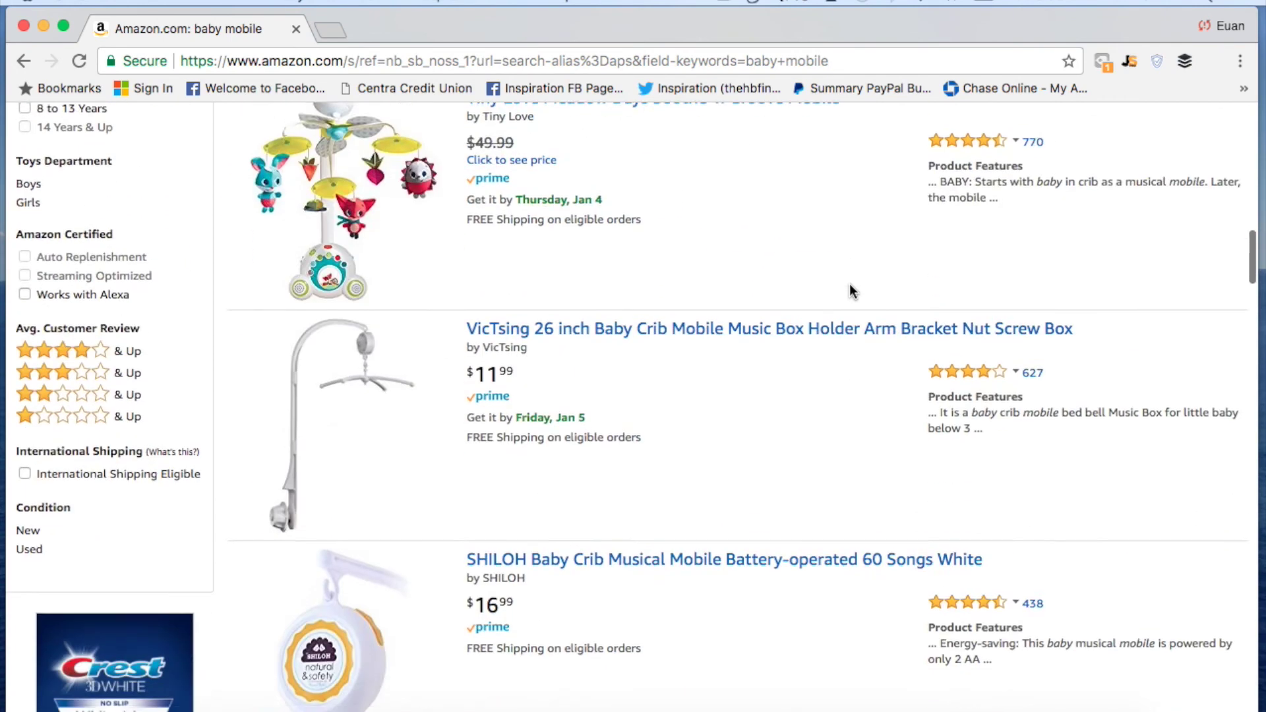
pyautogui.scroll(-4, 850, 291)
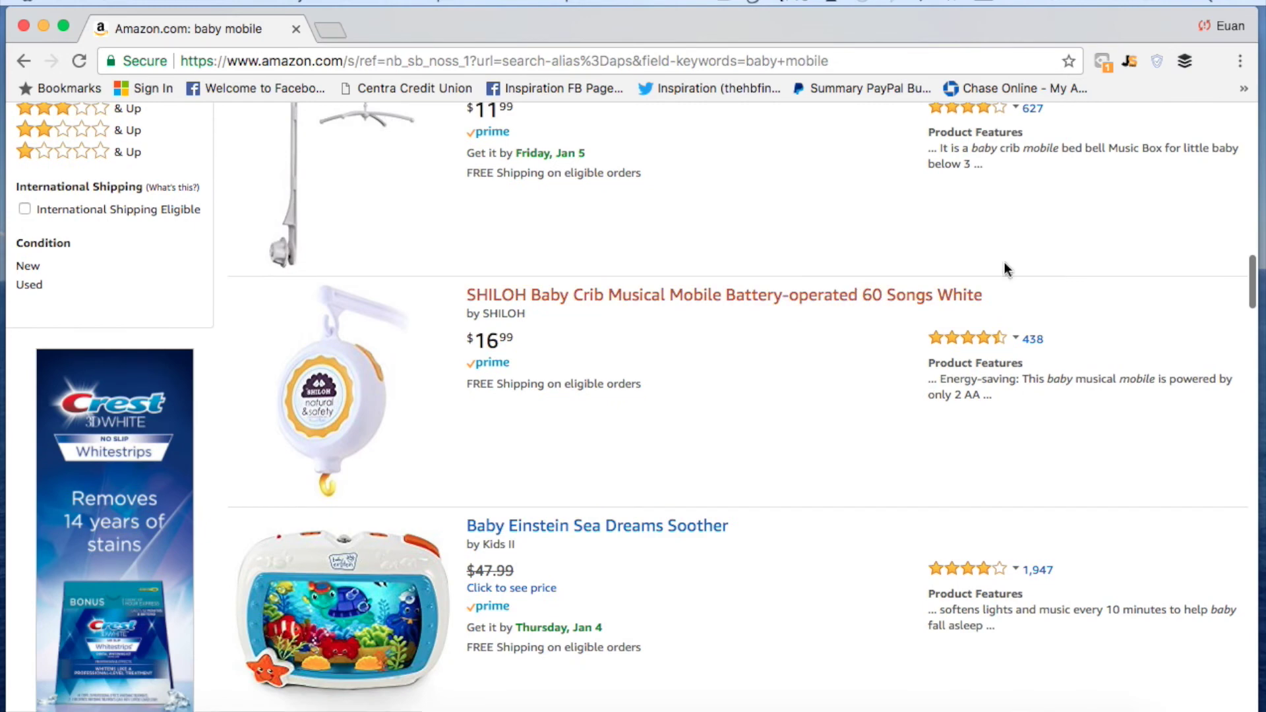
pyautogui.scroll(4, 815, 376)
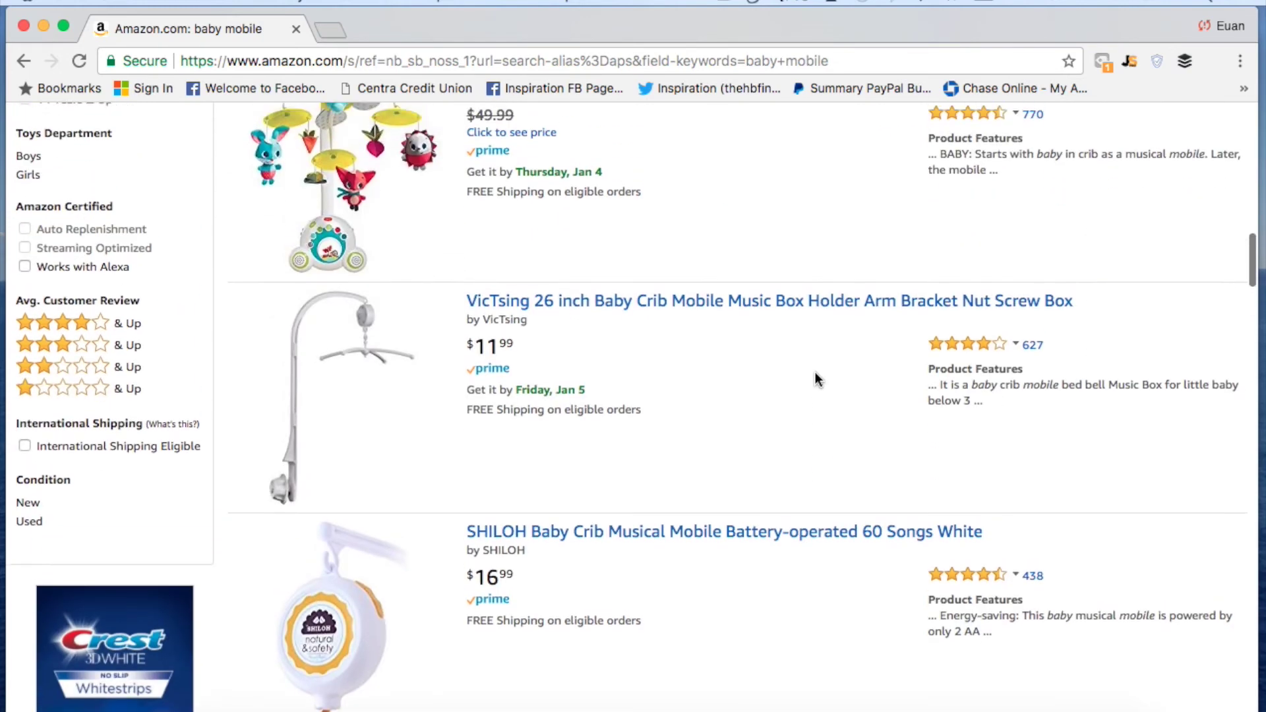
pyautogui.scroll(1, 815, 378)
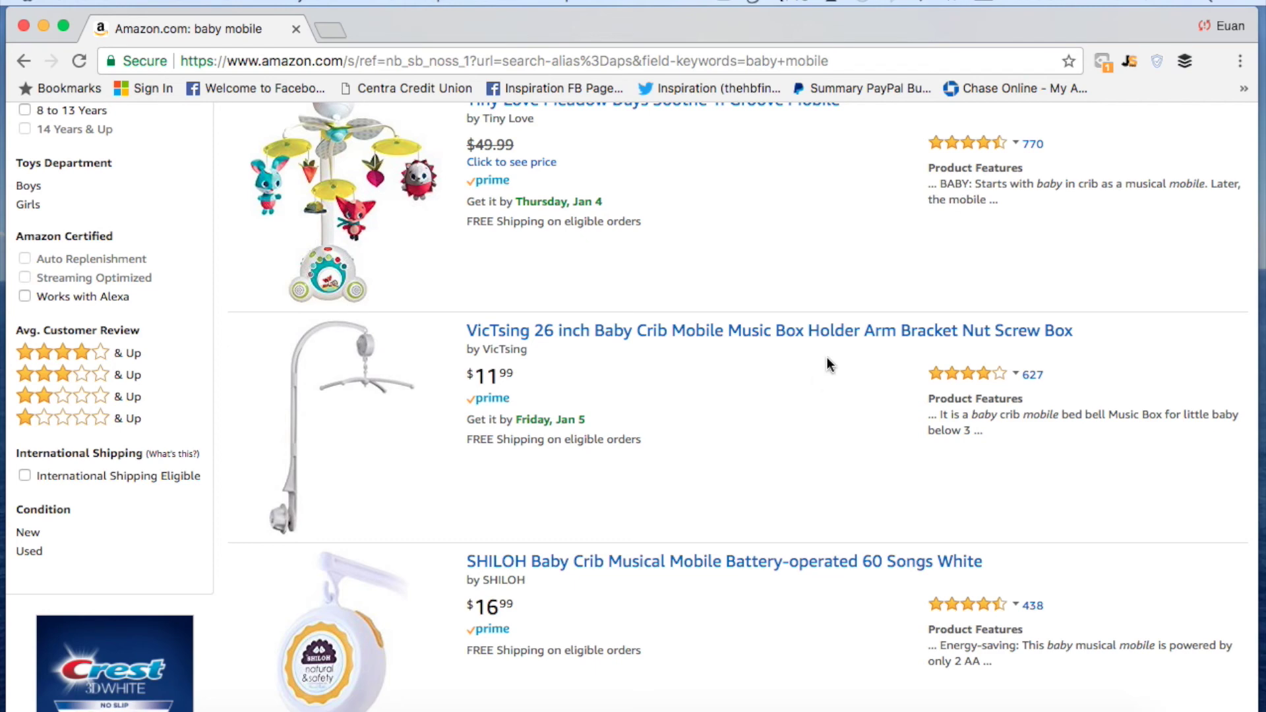
# Check the baby mobile results' seller types and sales figures in Jungle Scout, close it, and return to the best-selling Tiny Love mobile listing.
pyautogui.click(1129, 61)
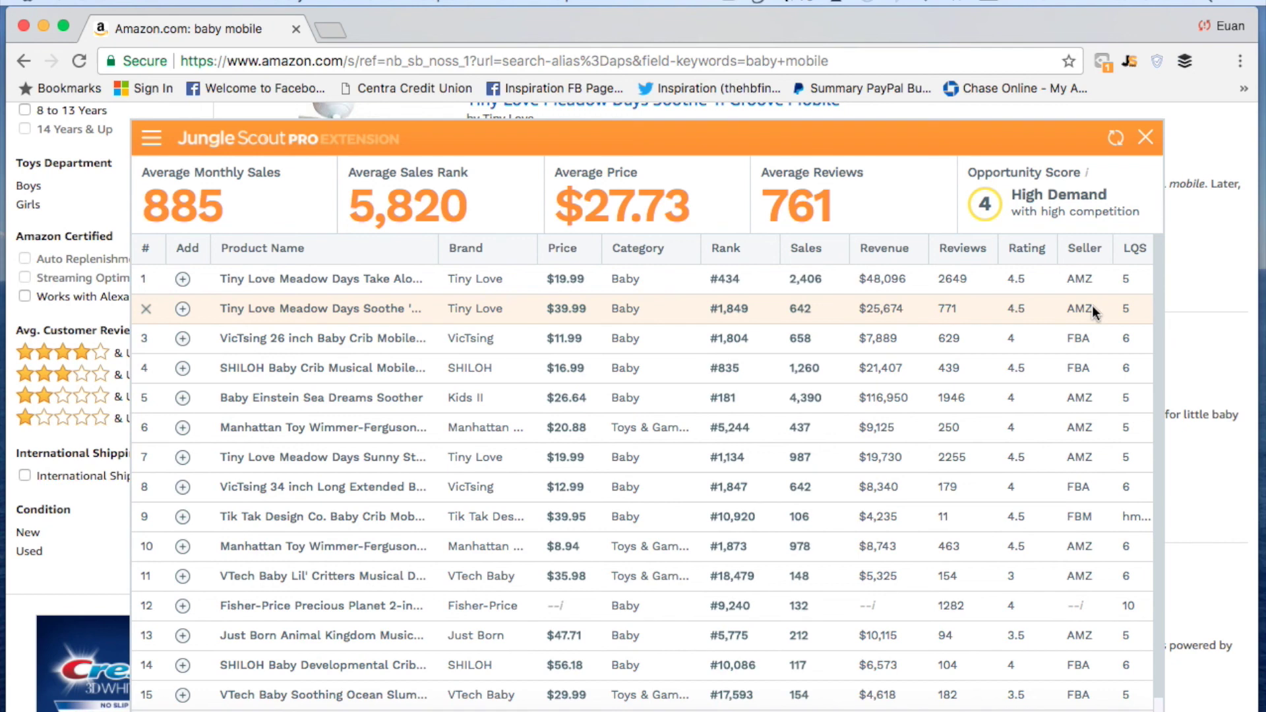
pyautogui.click(1146, 140)
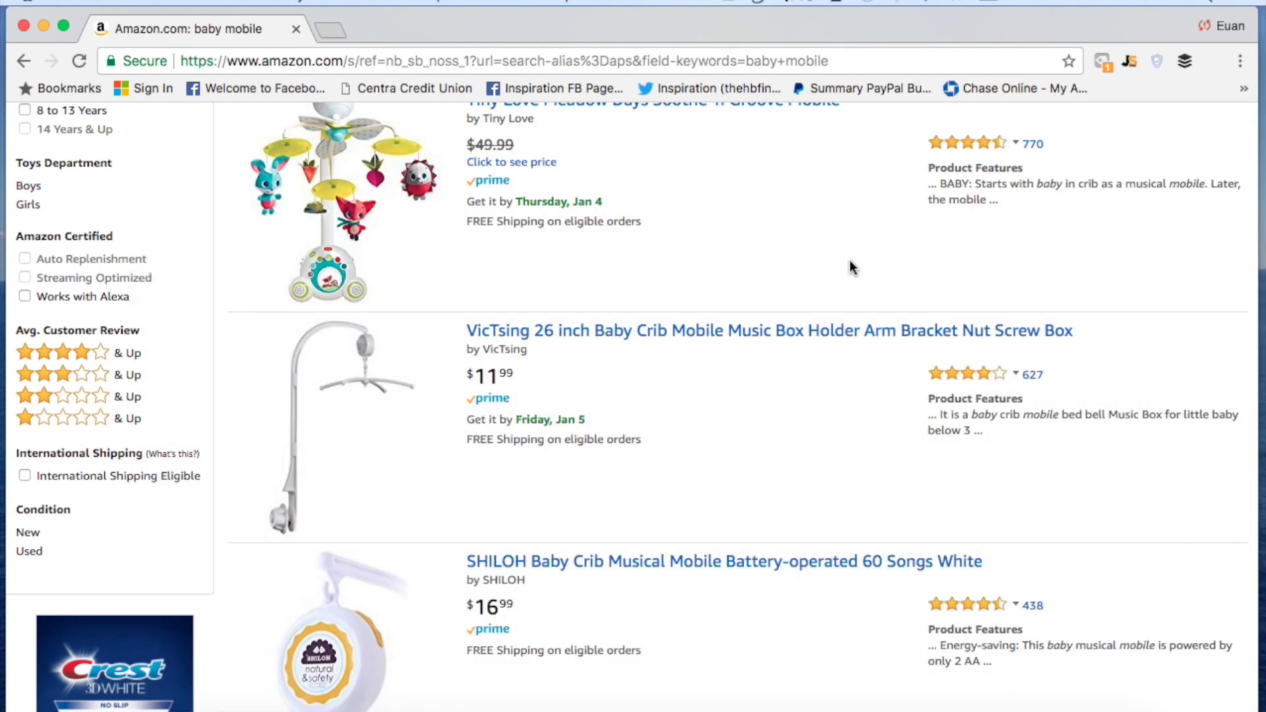
pyautogui.scroll(3, 850, 261)
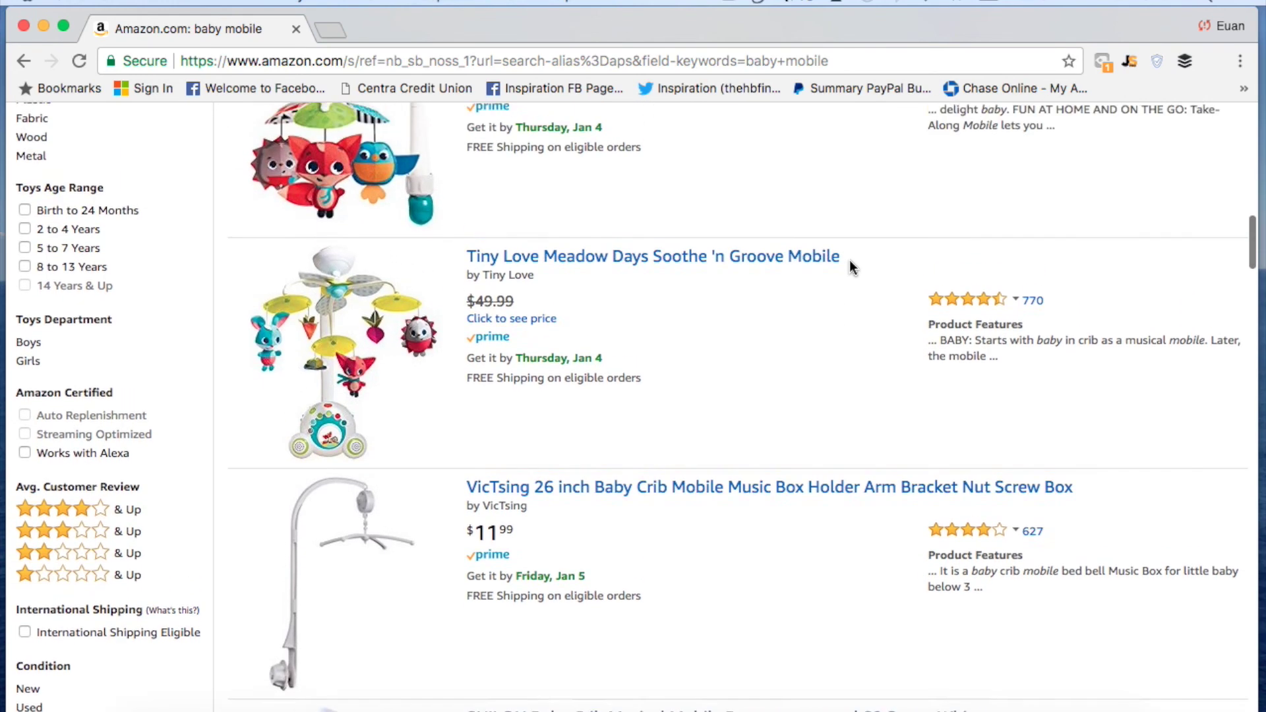
pyautogui.scroll(3, 850, 263)
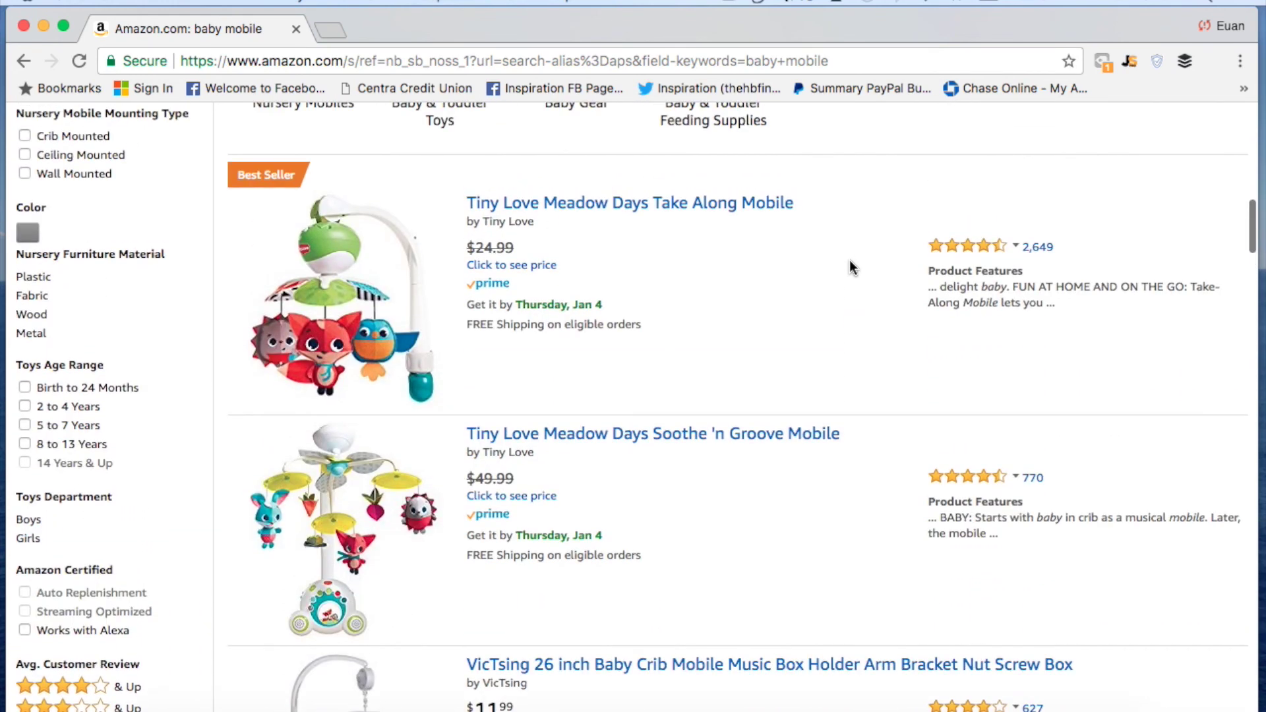